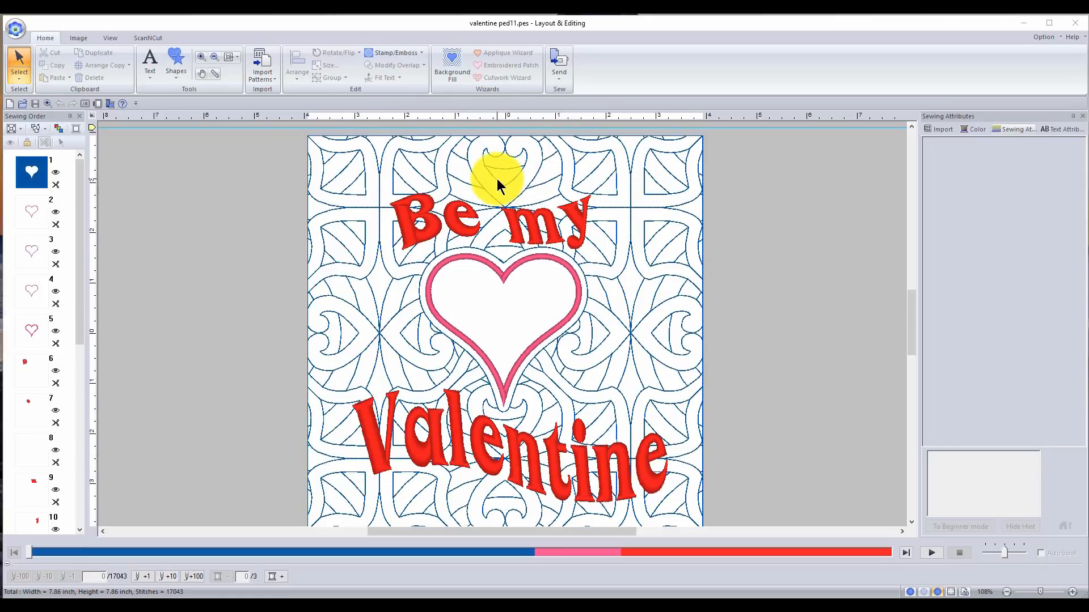
- Select the decorative-fill background of the valentine design to examine its sewing attributes
click(533, 175)
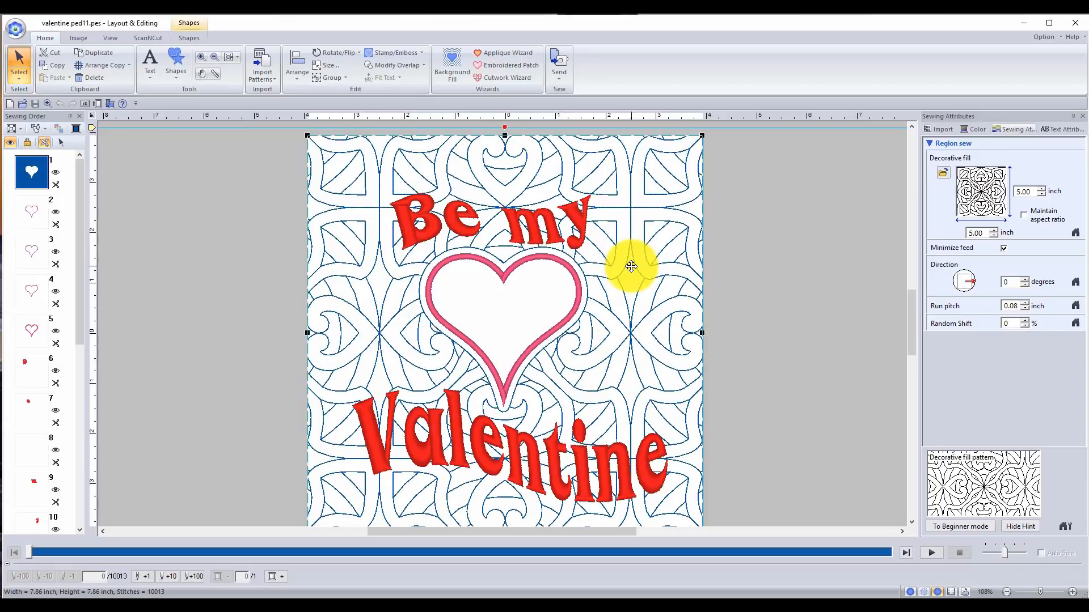
click(750, 267)
click(656, 199)
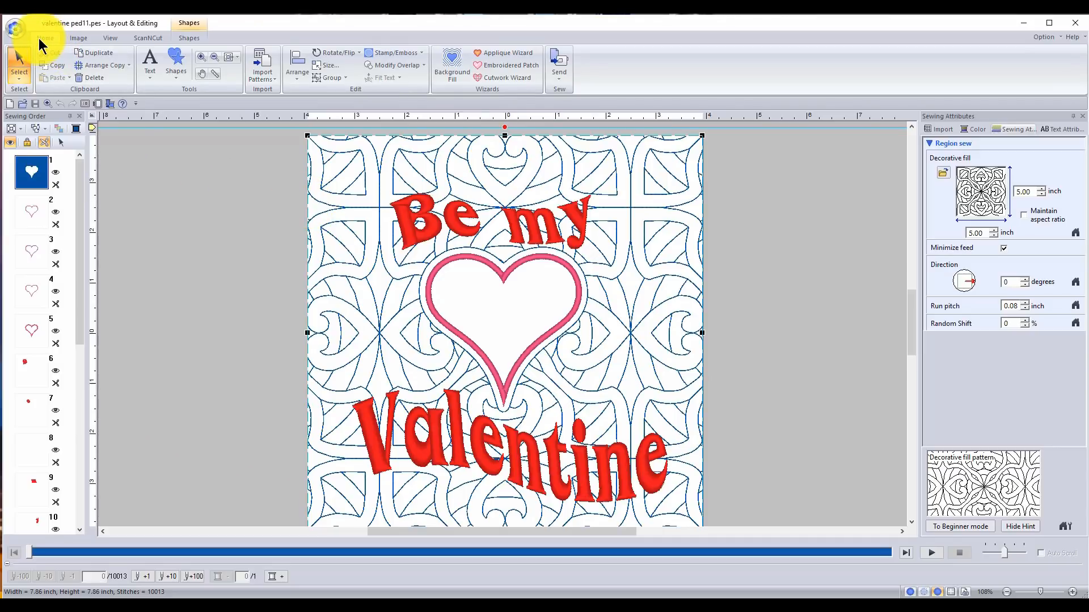
- Start a new design and draw a heart shape about 2.9 inches wide and high near the page centre
click(17, 27)
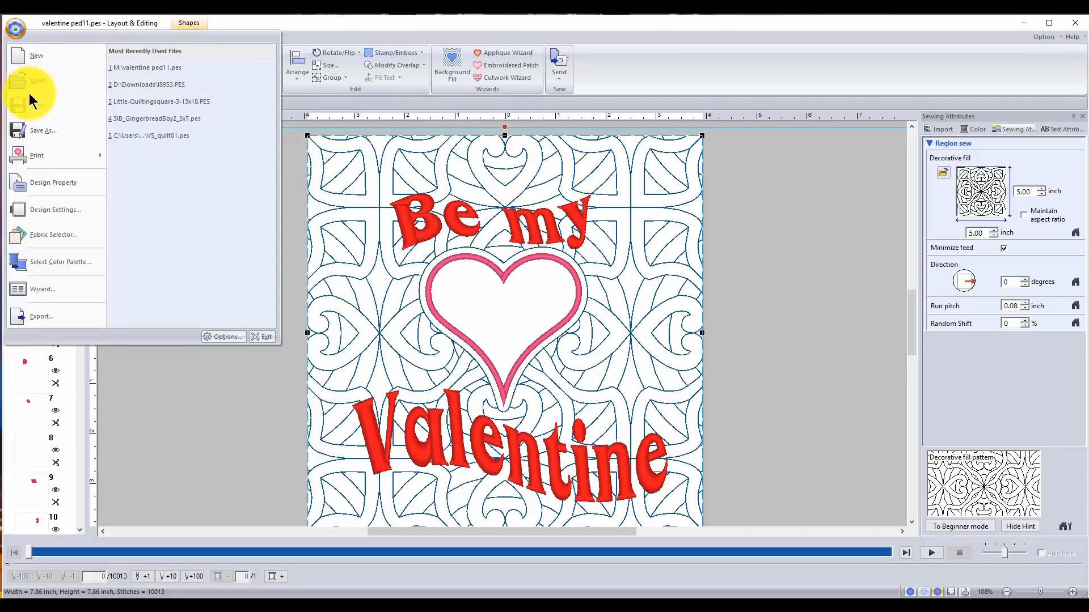
click(39, 56)
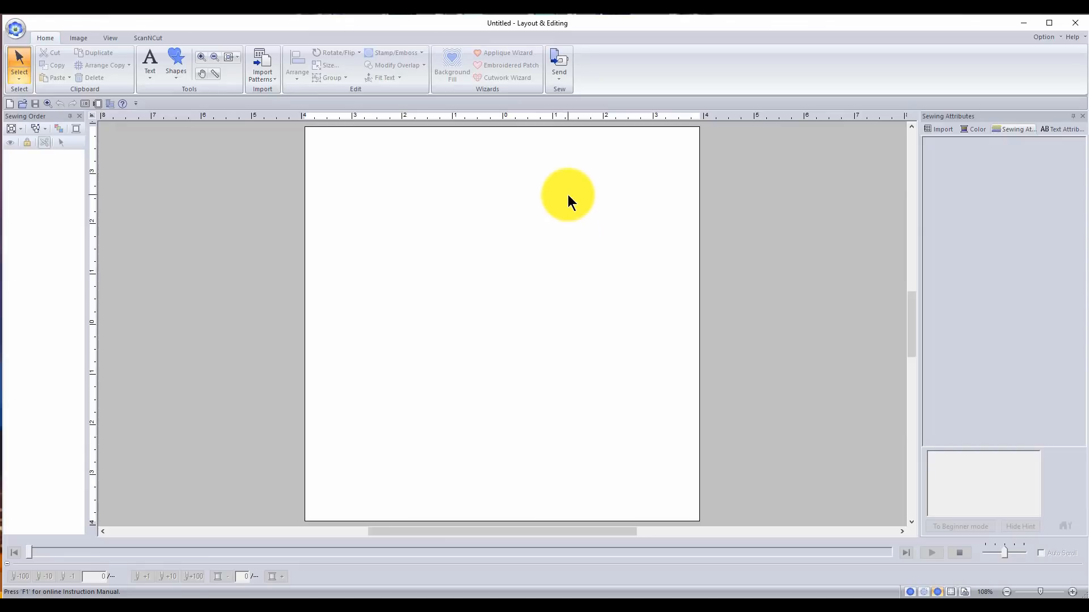
click(175, 61)
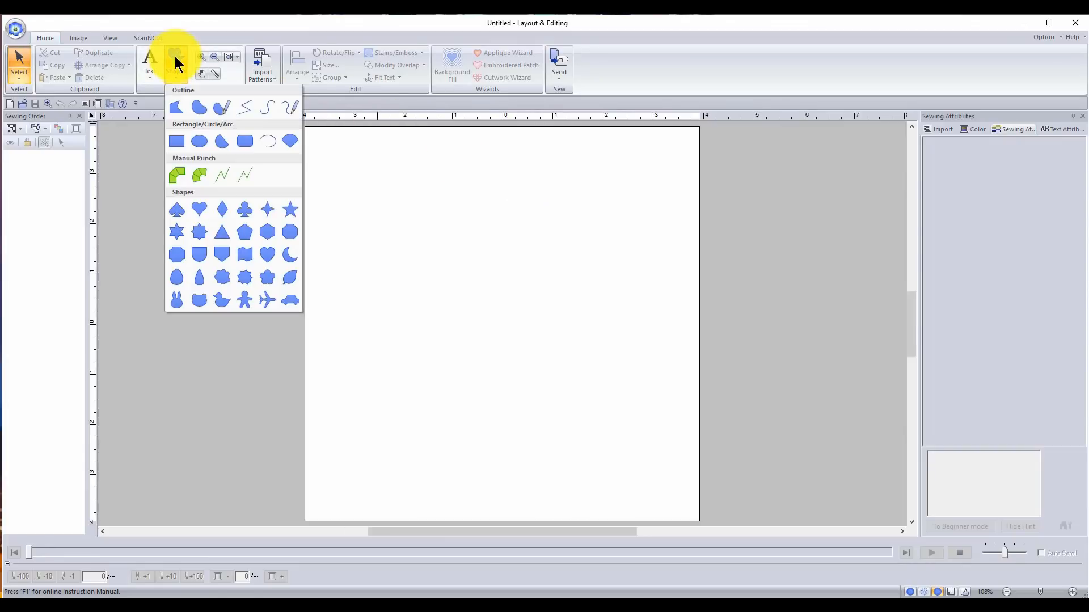
click(201, 208)
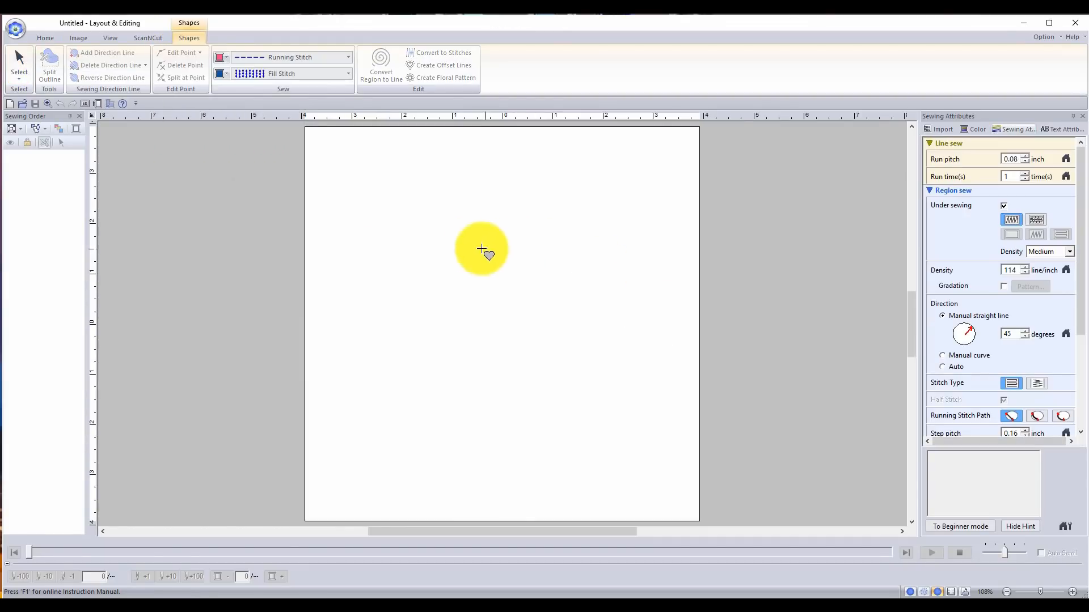
drag(438, 257, 584, 402)
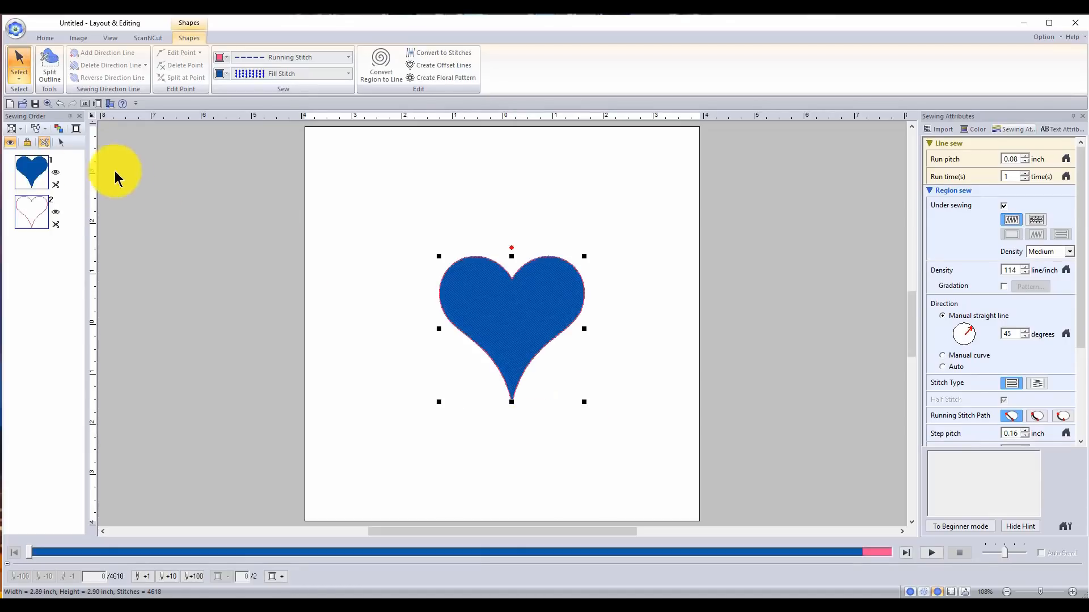
- Set the heart's outline to Not Sewn and move the heart to the middle of the page
click(319, 59)
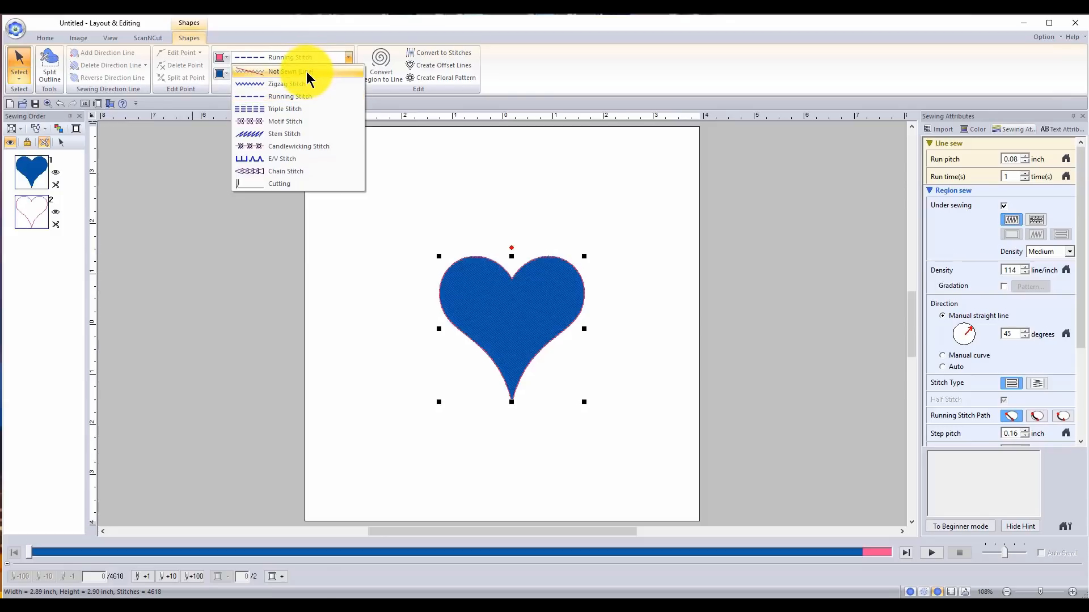
click(309, 72)
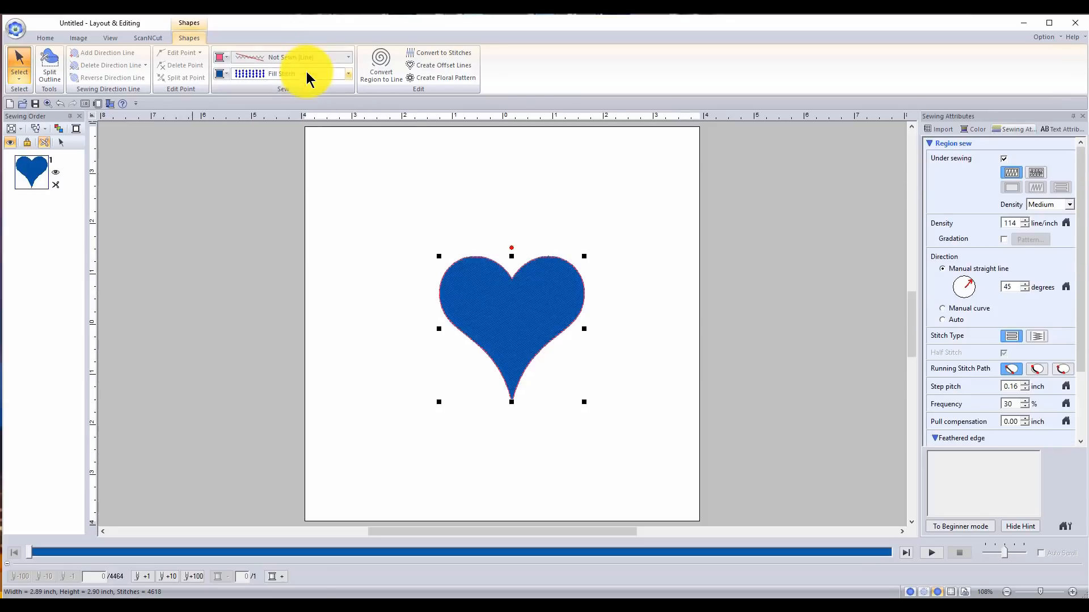
drag(544, 311, 506, 300)
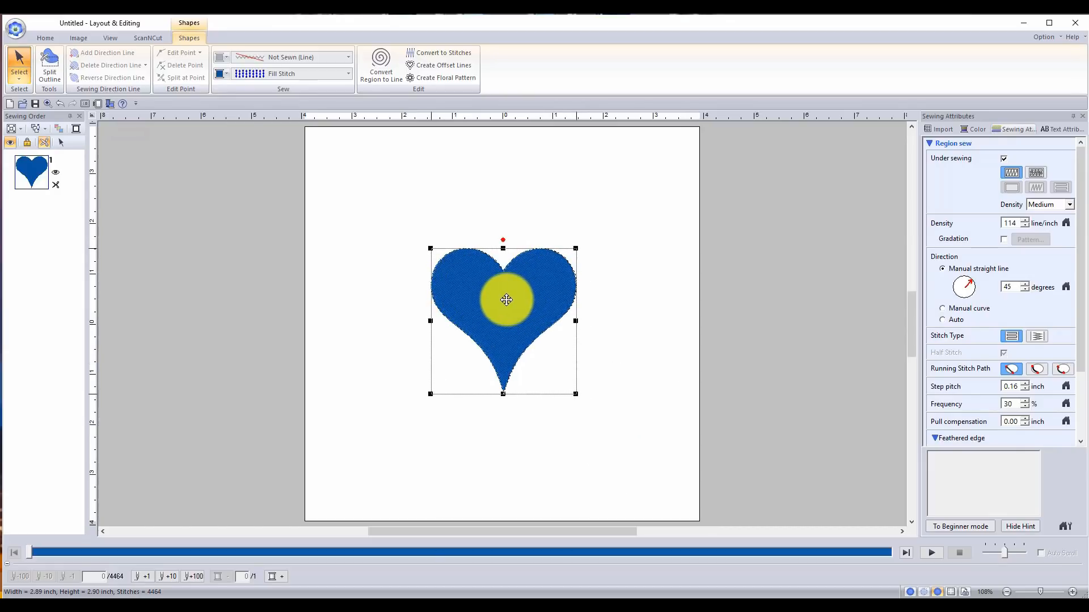
click(621, 274)
click(533, 281)
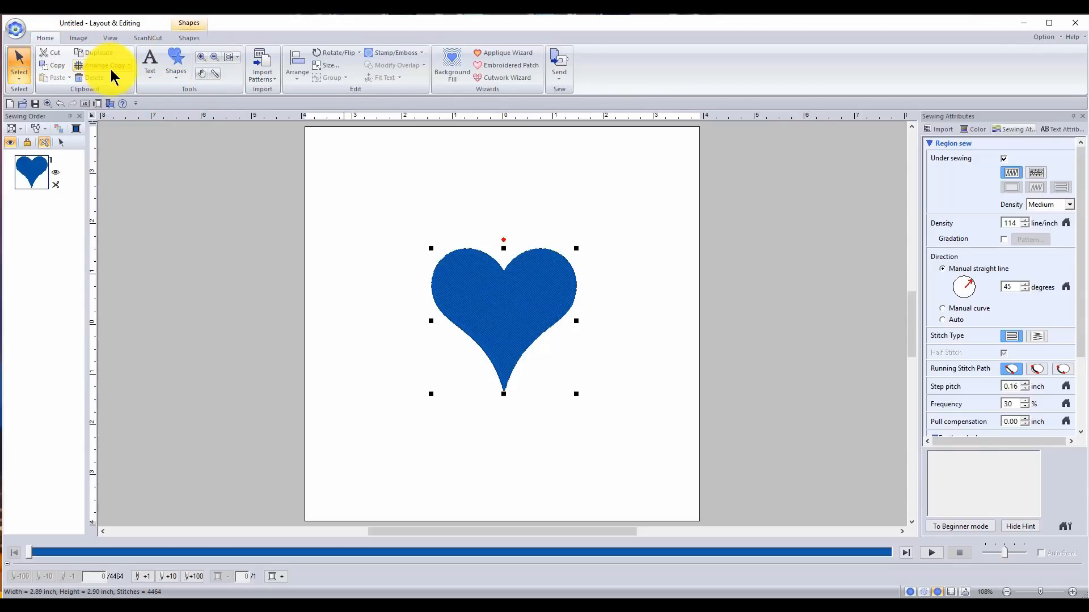
- Create one outward offset line around the heart with 0.20 inch spacing
click(154, 40)
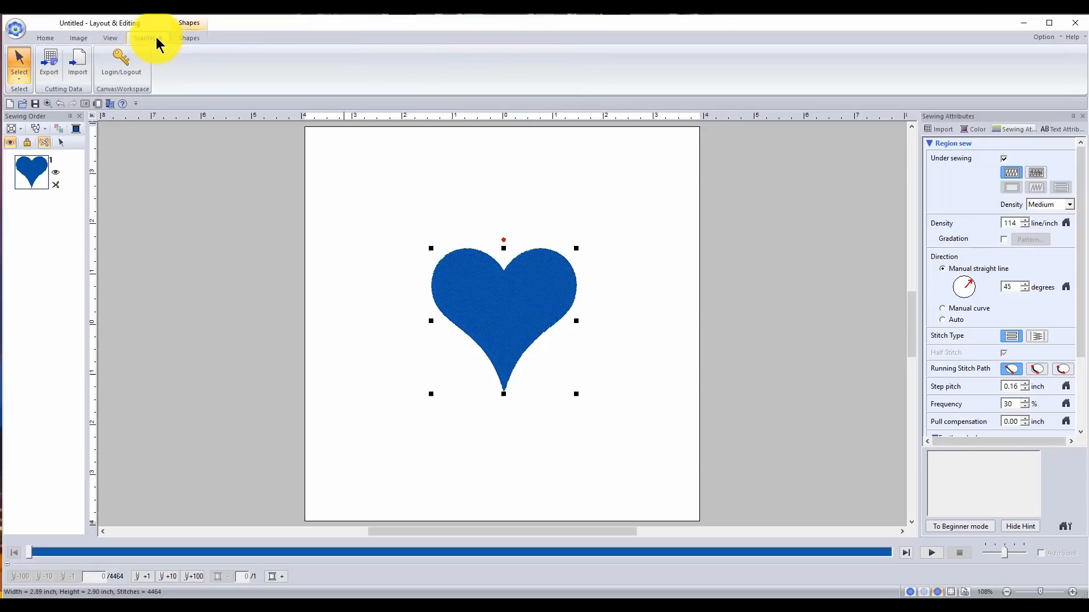
click(188, 42)
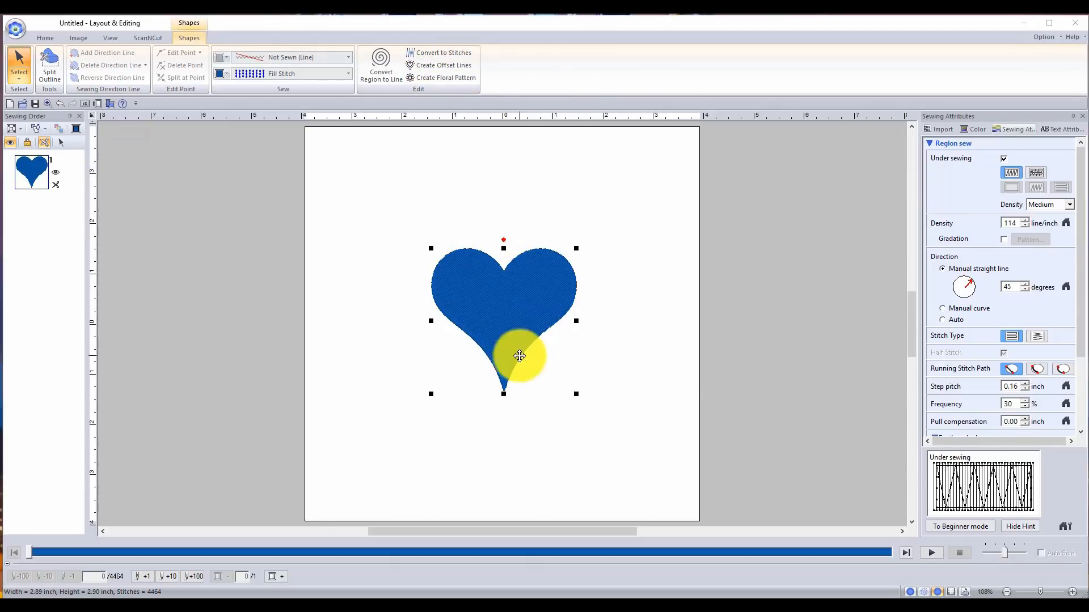
click(443, 66)
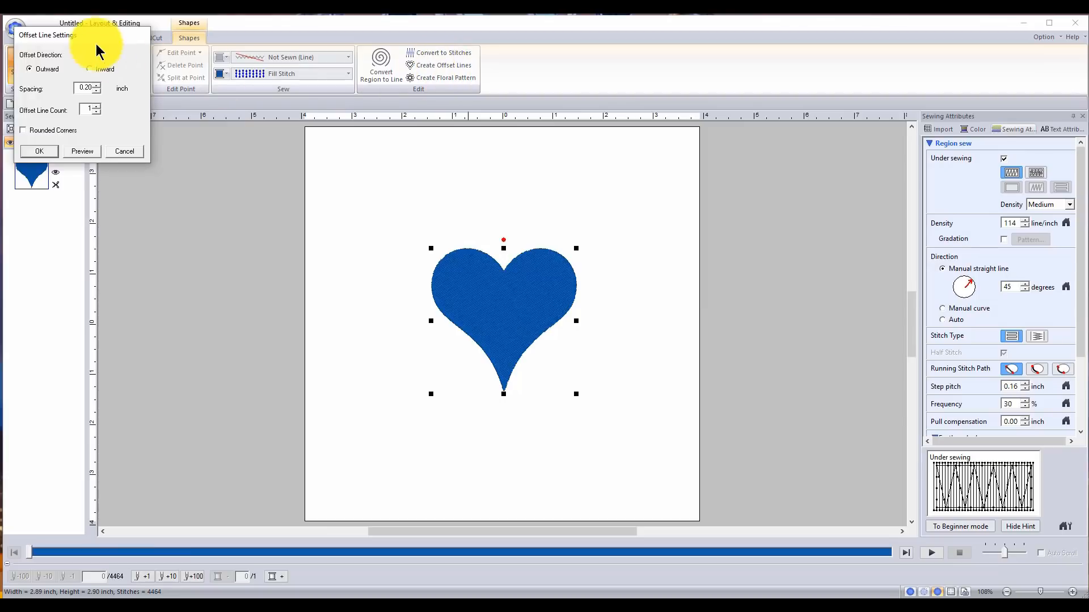
drag(89, 37, 526, 250)
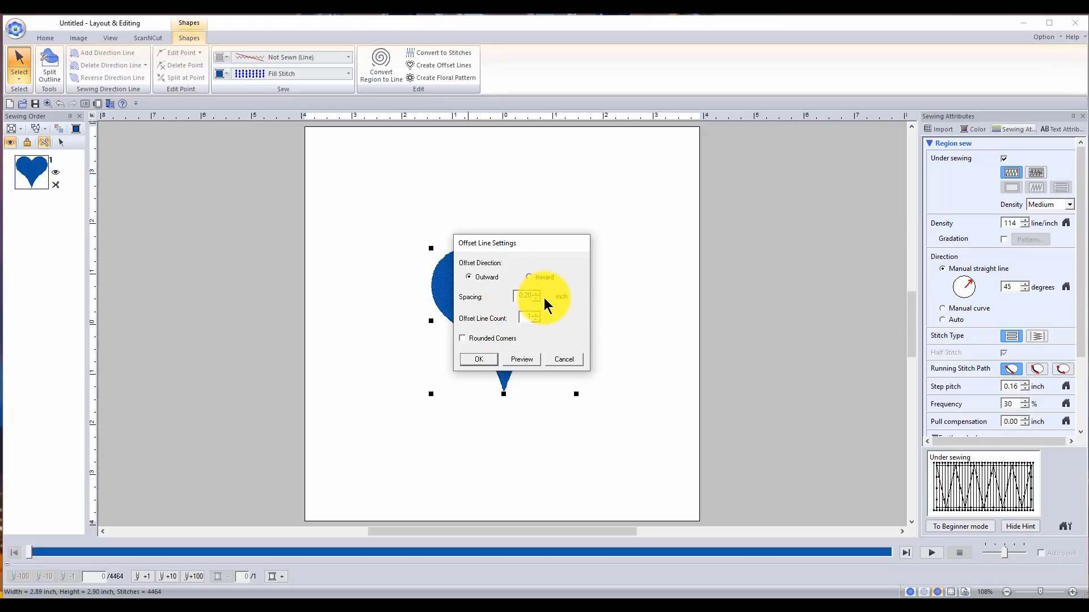
click(479, 359)
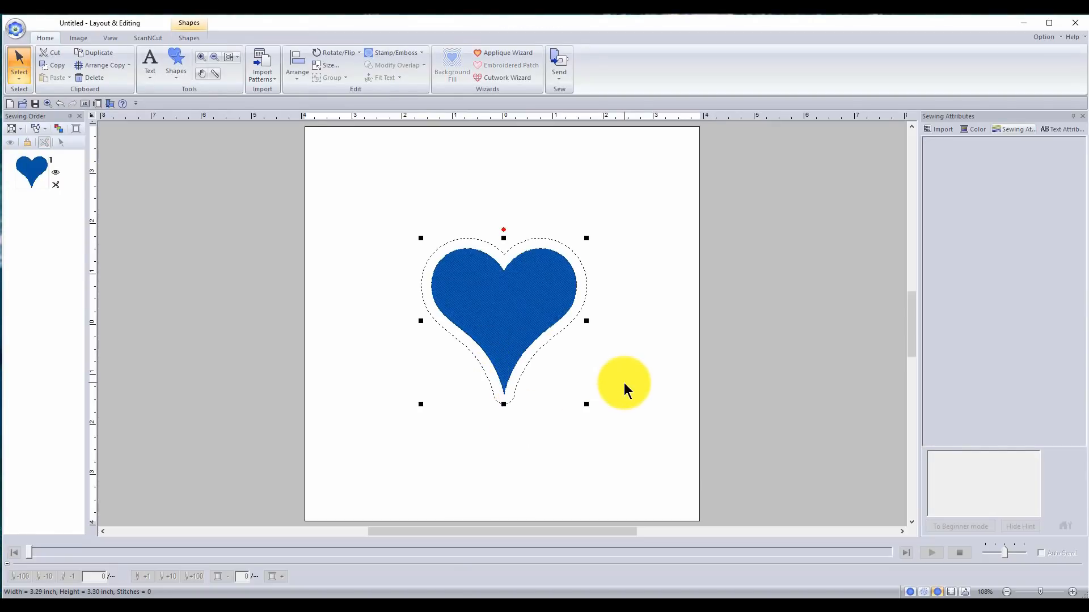
- Give the region inside the offset heart outline a Fill Stitch
click(518, 243)
right_click(518, 243)
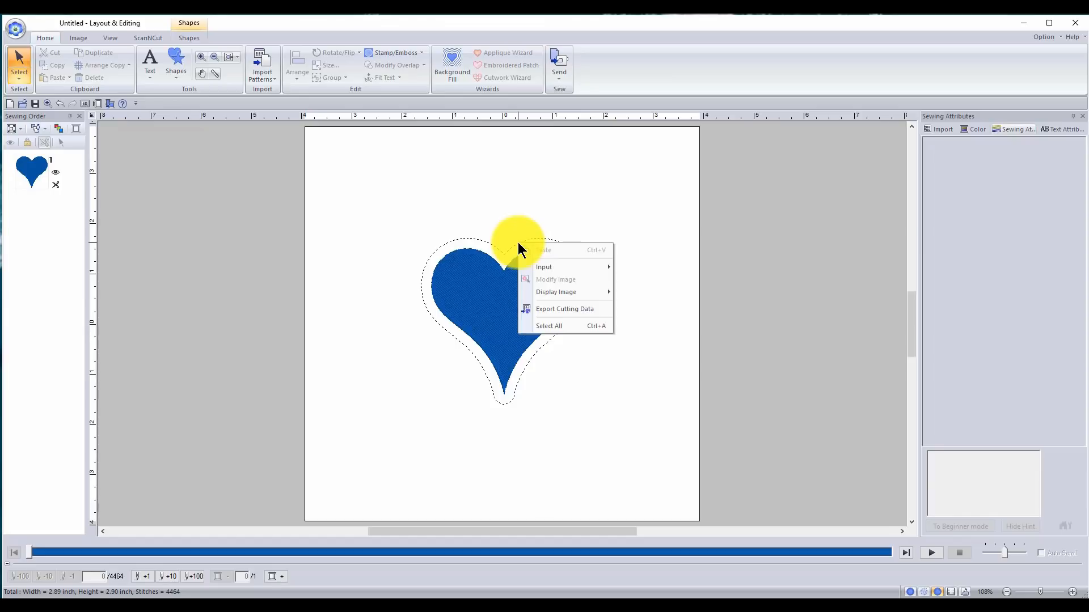
click(507, 246)
right_click(507, 246)
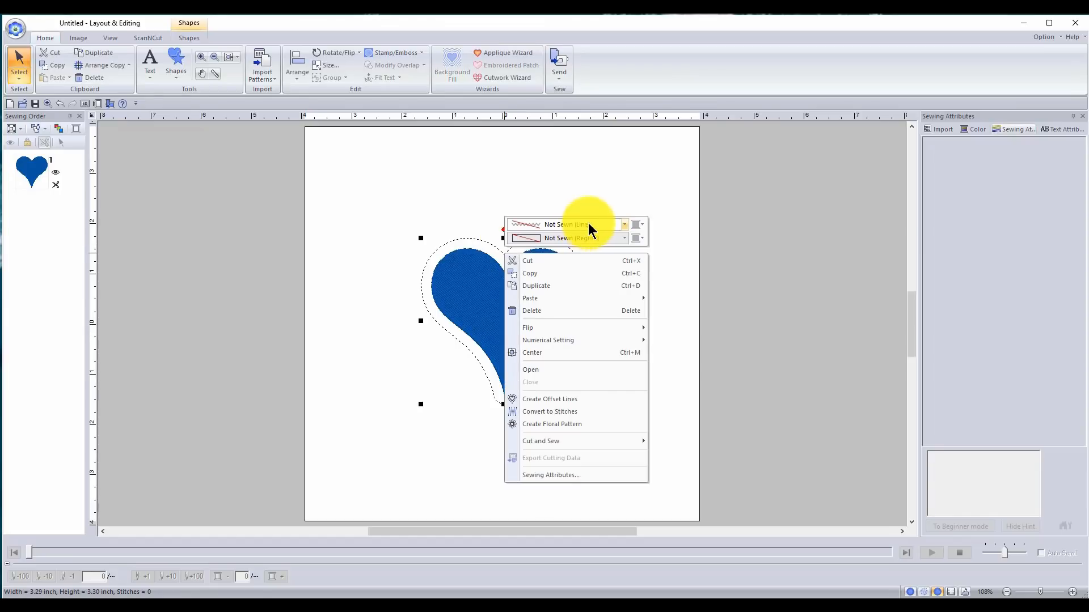
click(597, 238)
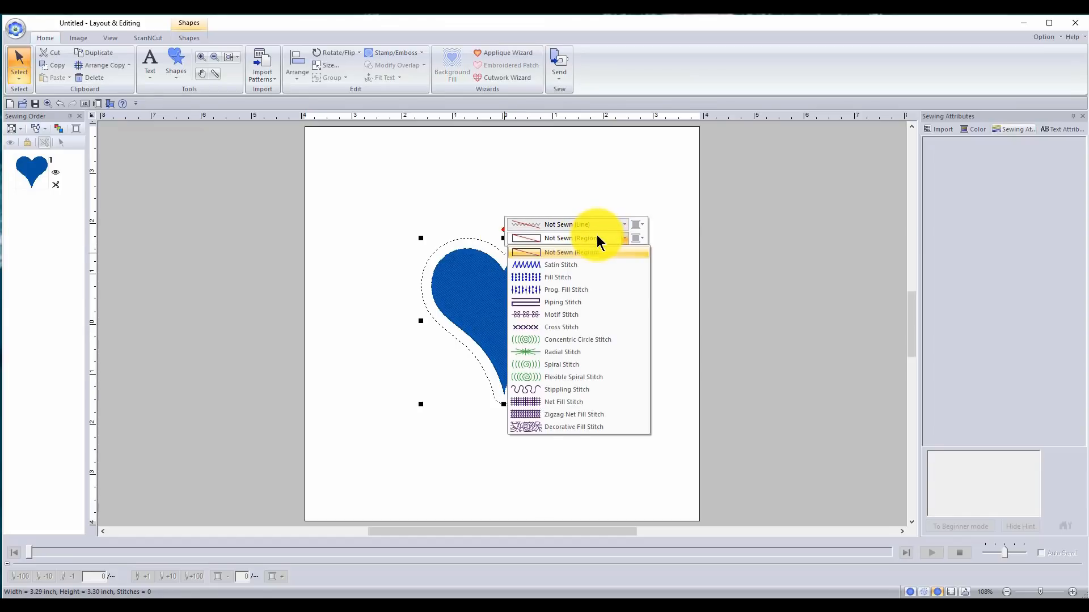
click(560, 278)
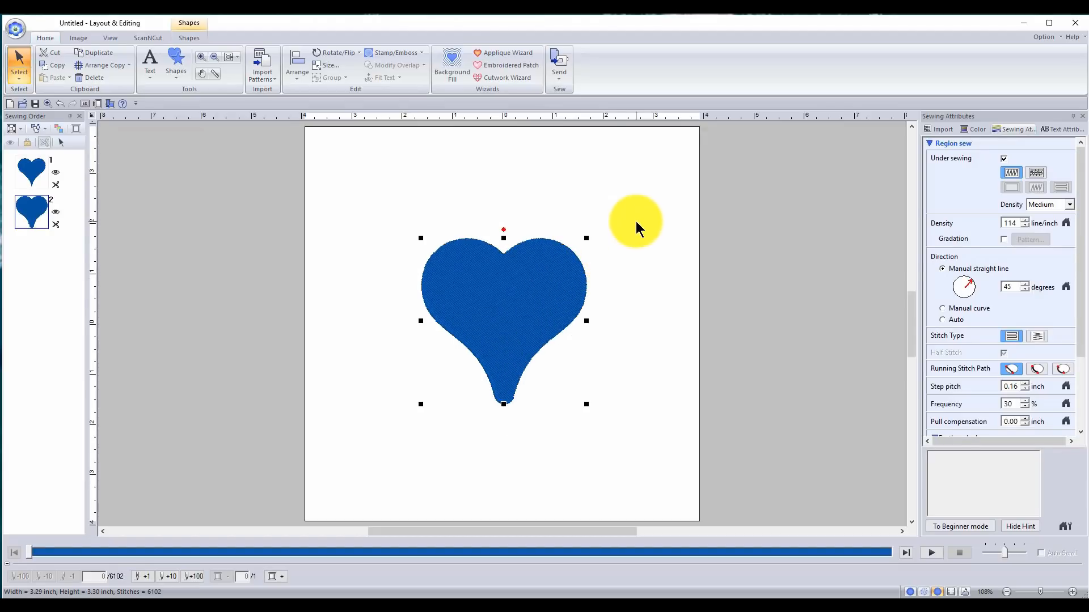
click(636, 221)
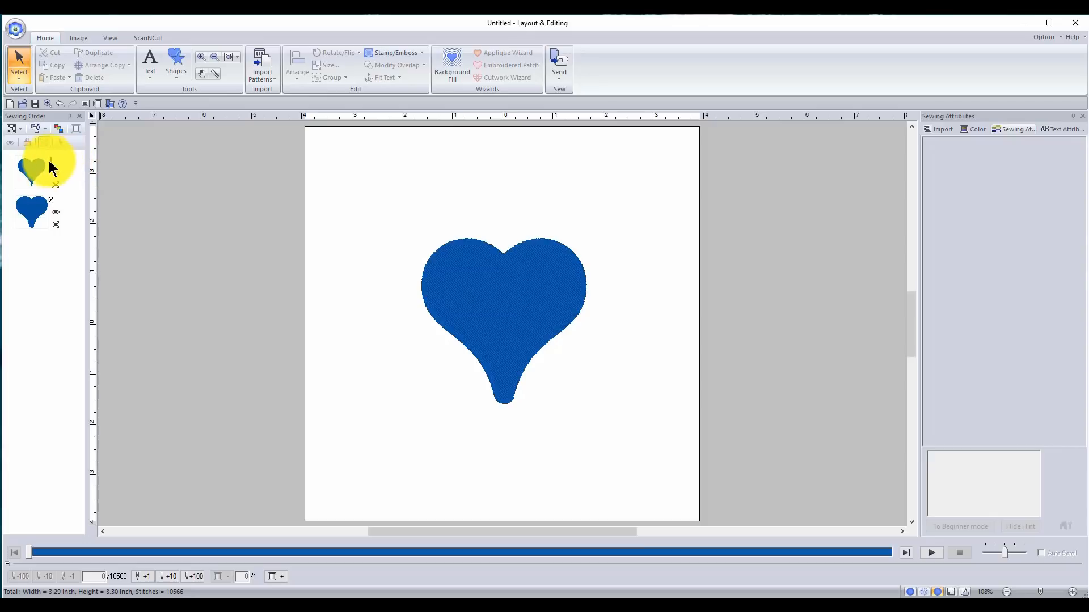
- Recolour the original smaller heart to Brother Embroidery thread 800 Red
click(39, 175)
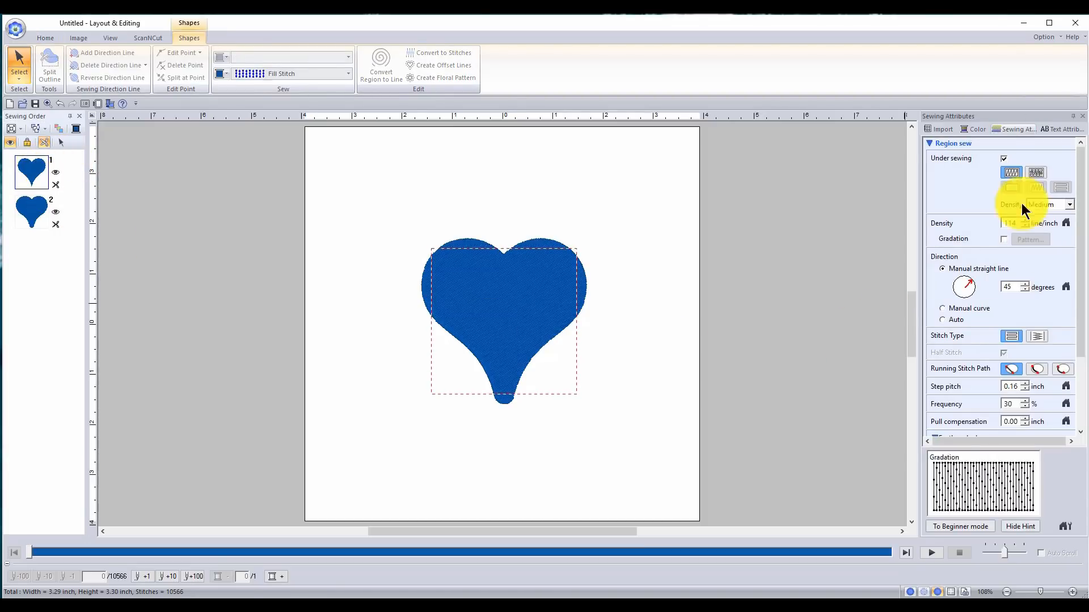
click(972, 129)
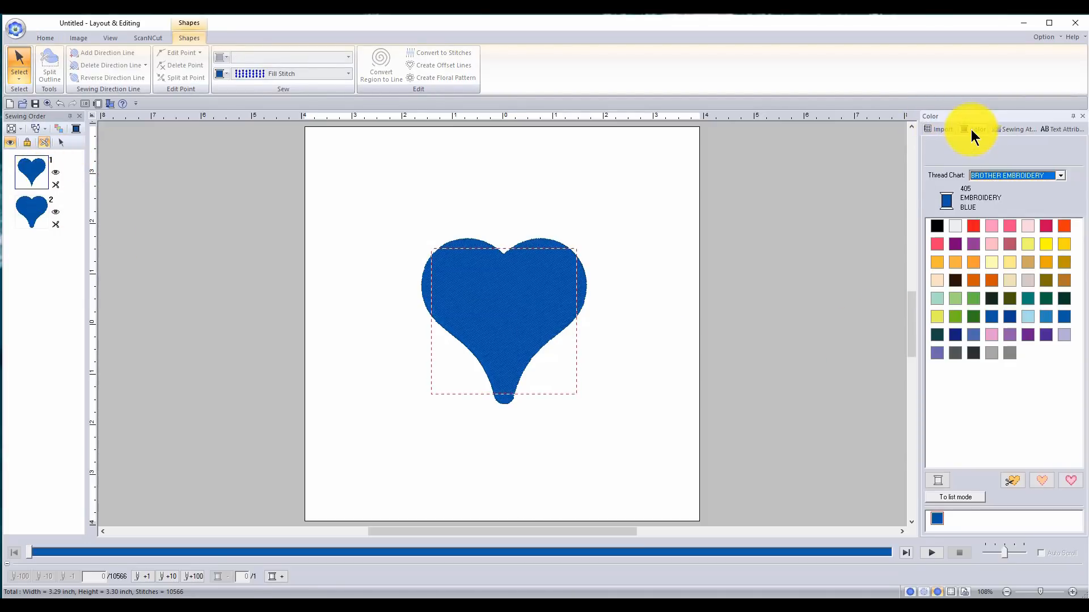
click(975, 227)
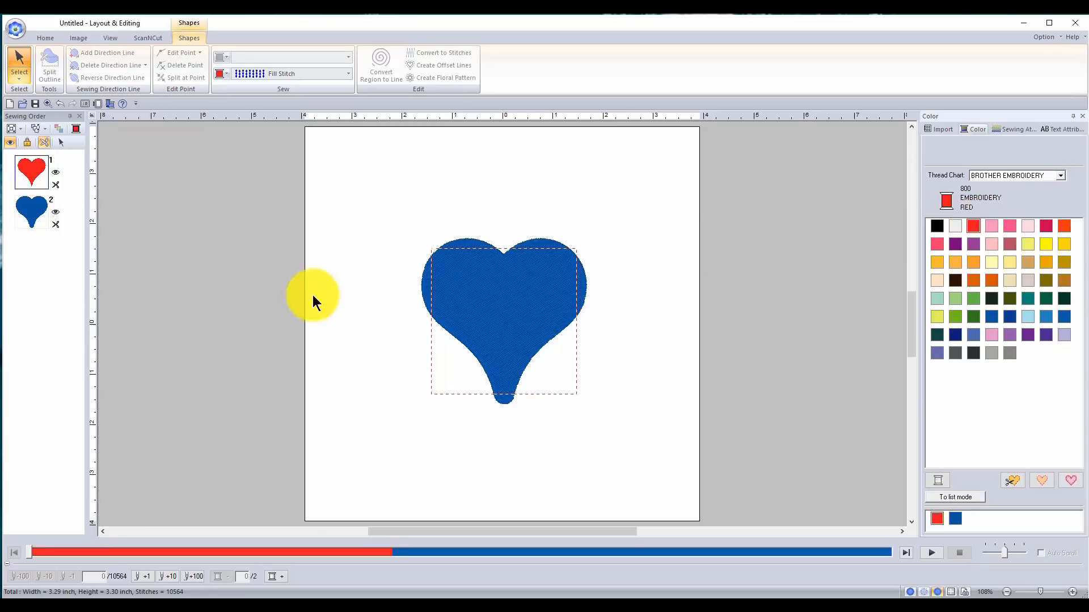
click(129, 321)
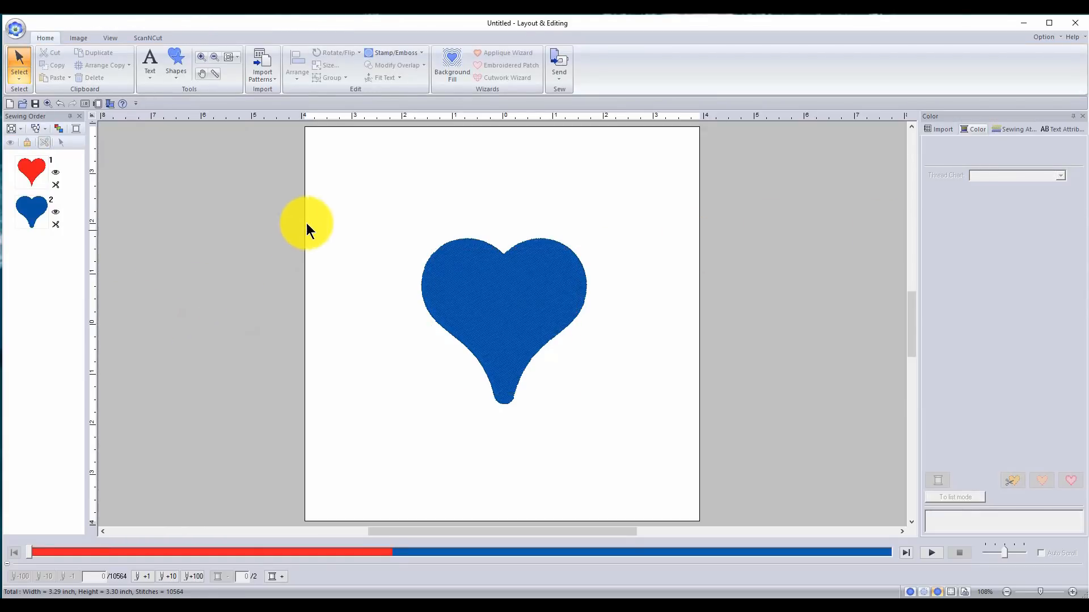
- Draw a filled rectangle about 7.81 by 7.74 inches covering nearly the whole page
click(175, 68)
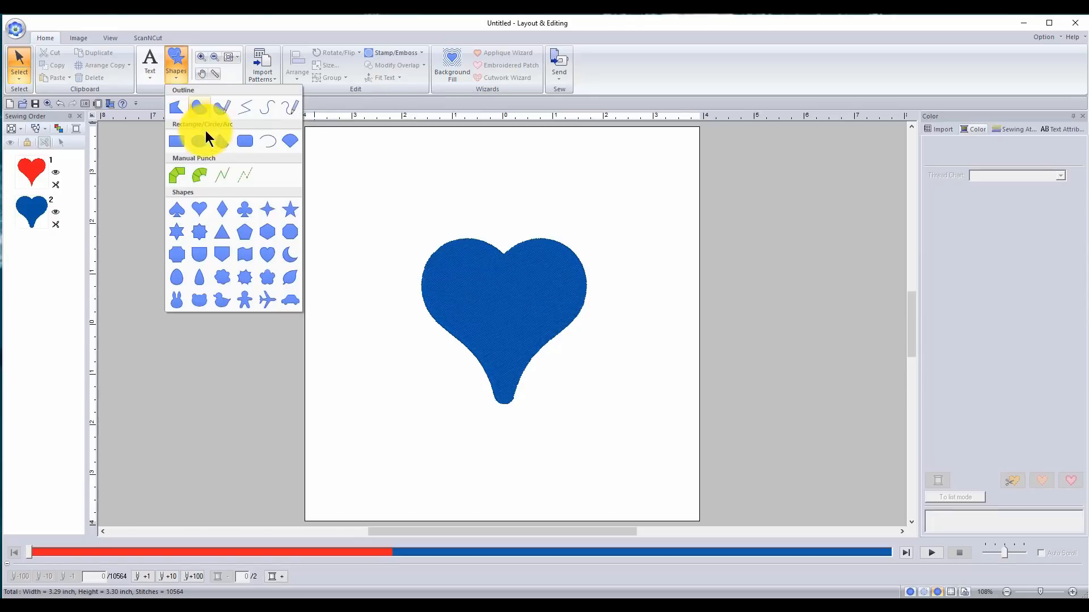
click(180, 144)
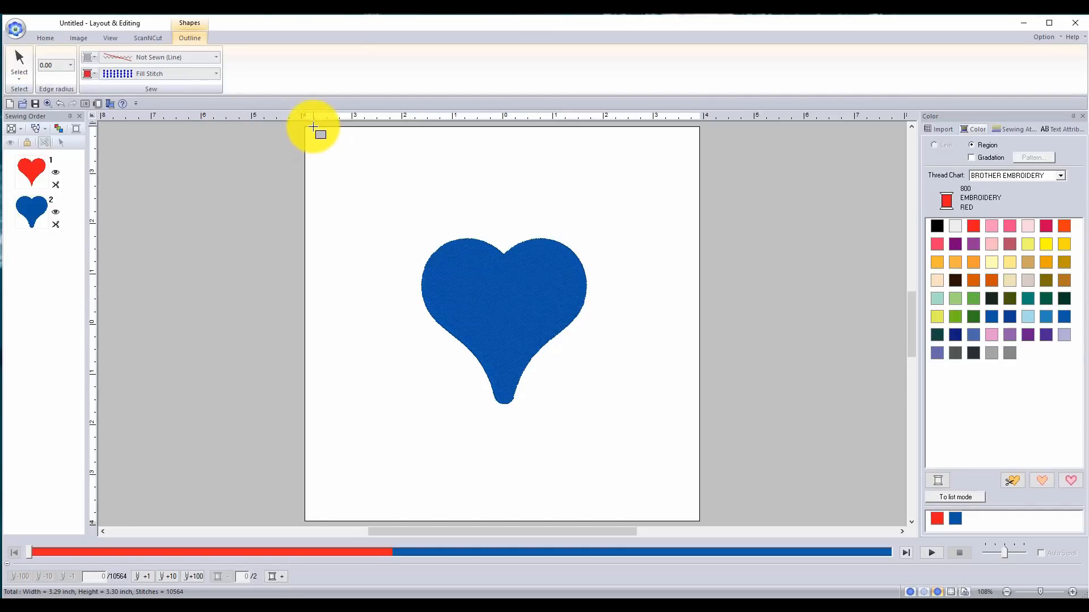
drag(307, 129, 697, 517)
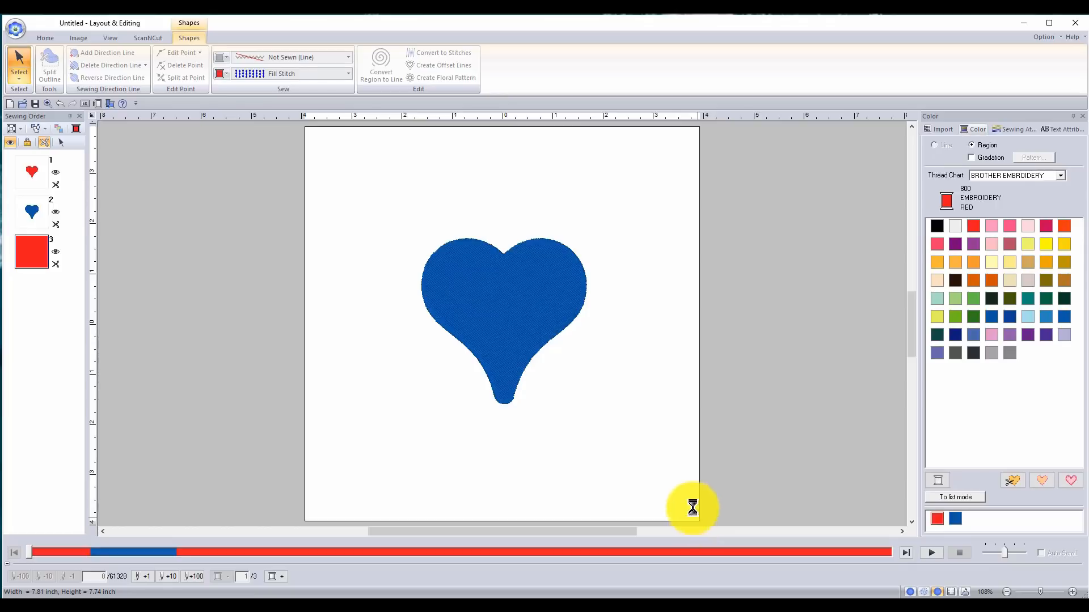
- Change the large rectangle's region sewing type to Motif Stitch
click(648, 250)
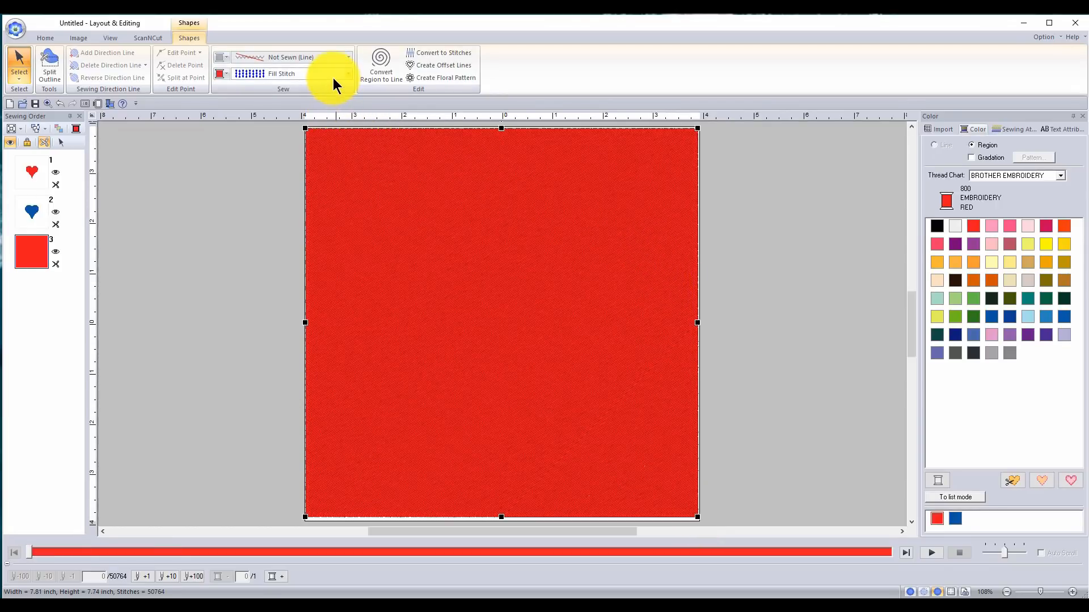
click(347, 73)
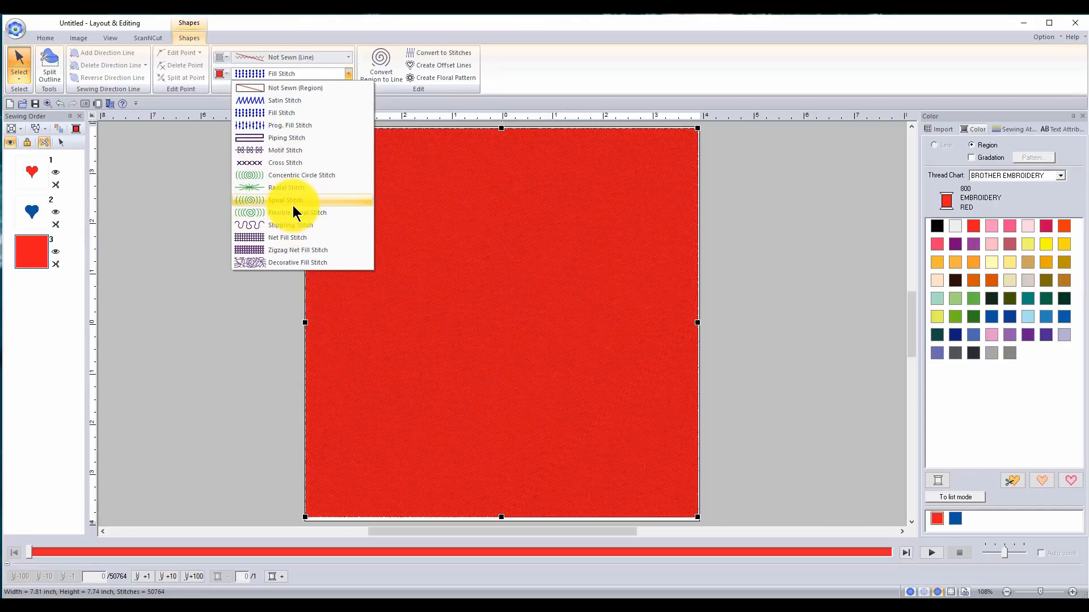
click(304, 149)
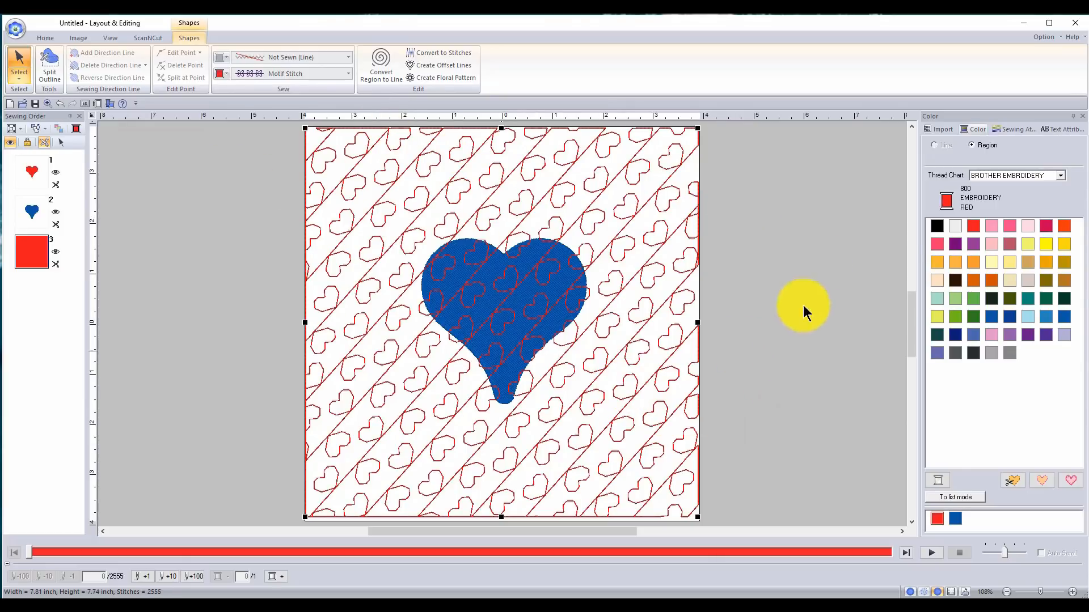
- Choose motif022 as Pattern1 for the rectangle's motif stitch
click(1015, 130)
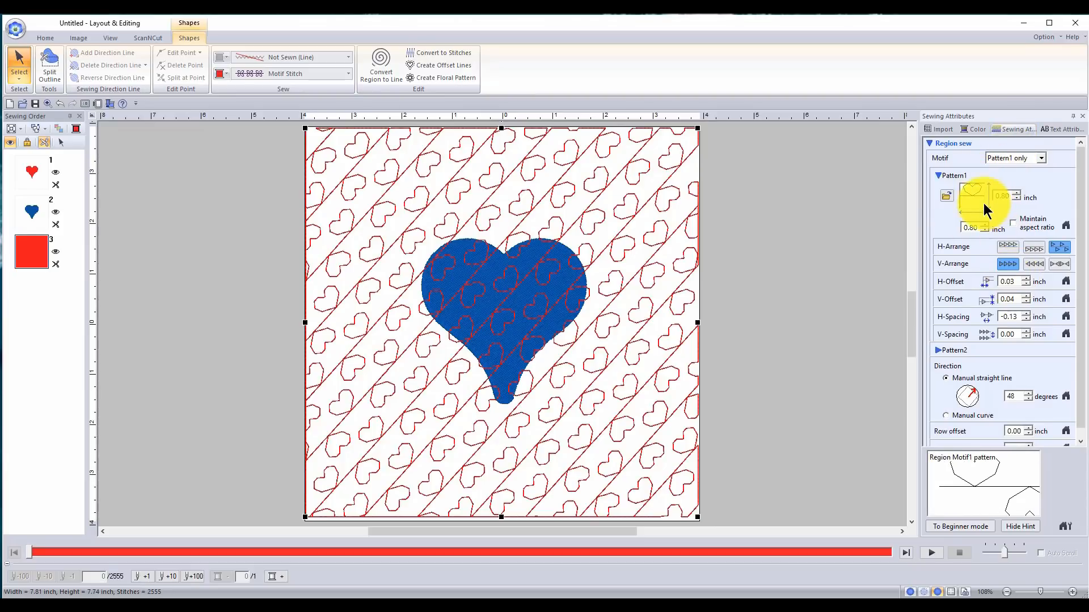
click(946, 196)
scroll(547, 317, down, 4)
click(547, 318)
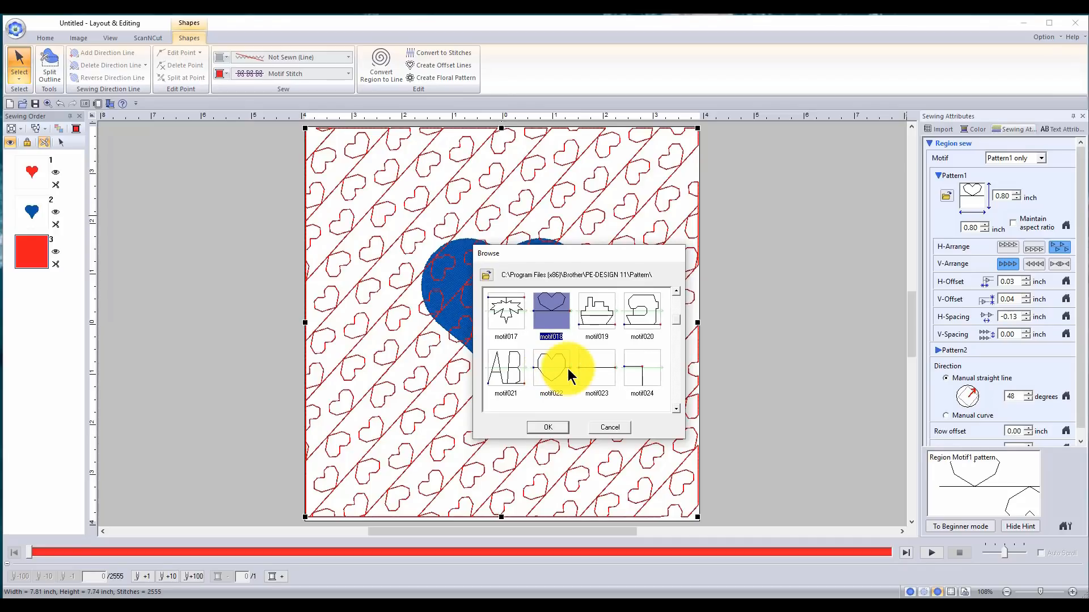
click(560, 369)
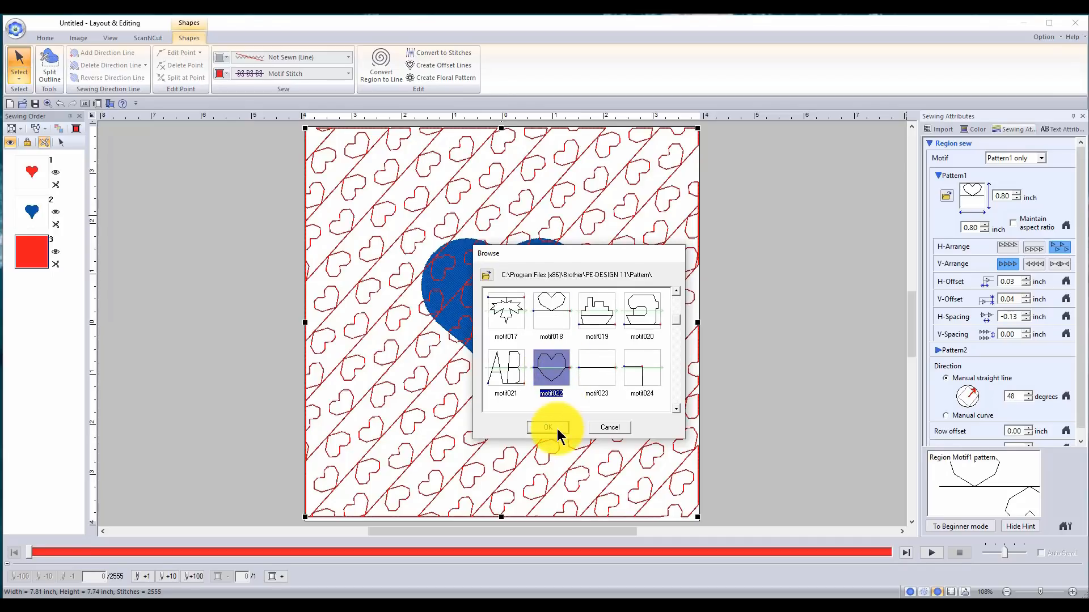
click(557, 429)
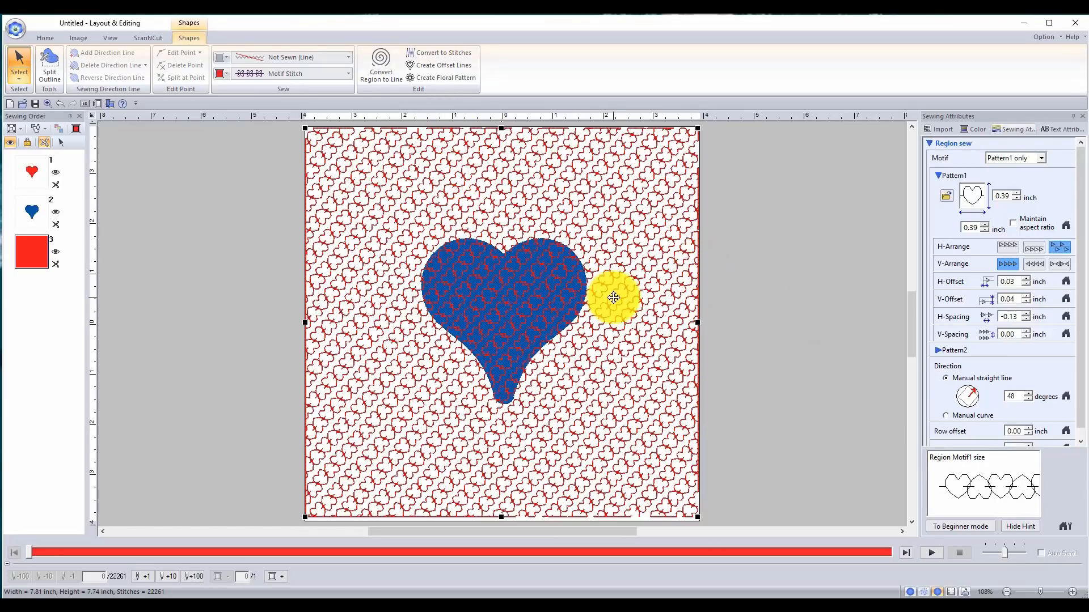
- Try a height of 0.80 inch for the rectangle's Pattern1 heart motif
click(1008, 198)
key(BackSpace)
key(BackSpace)
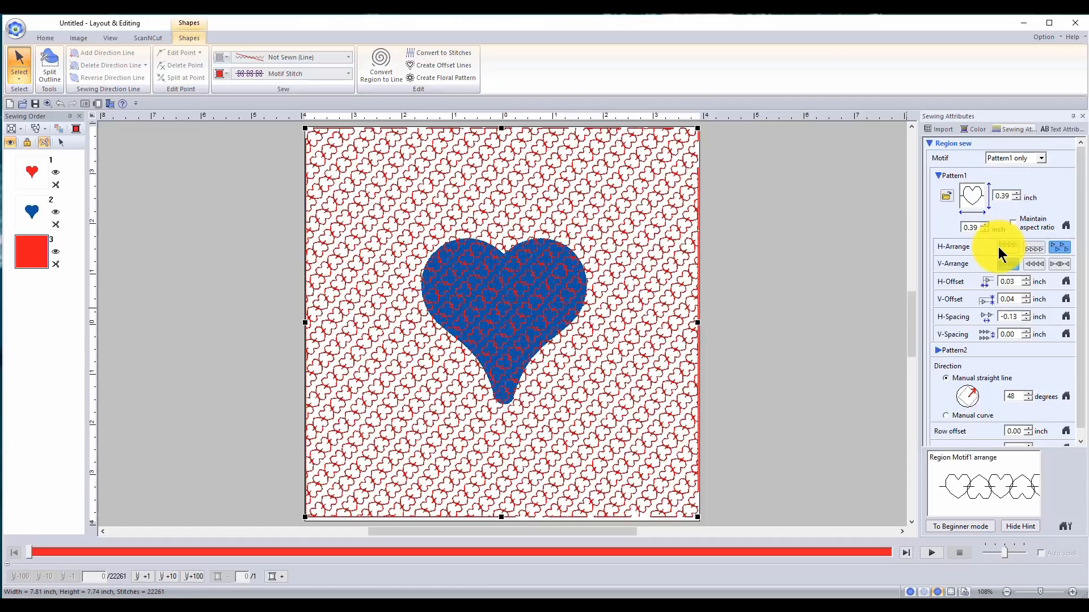
text(80)
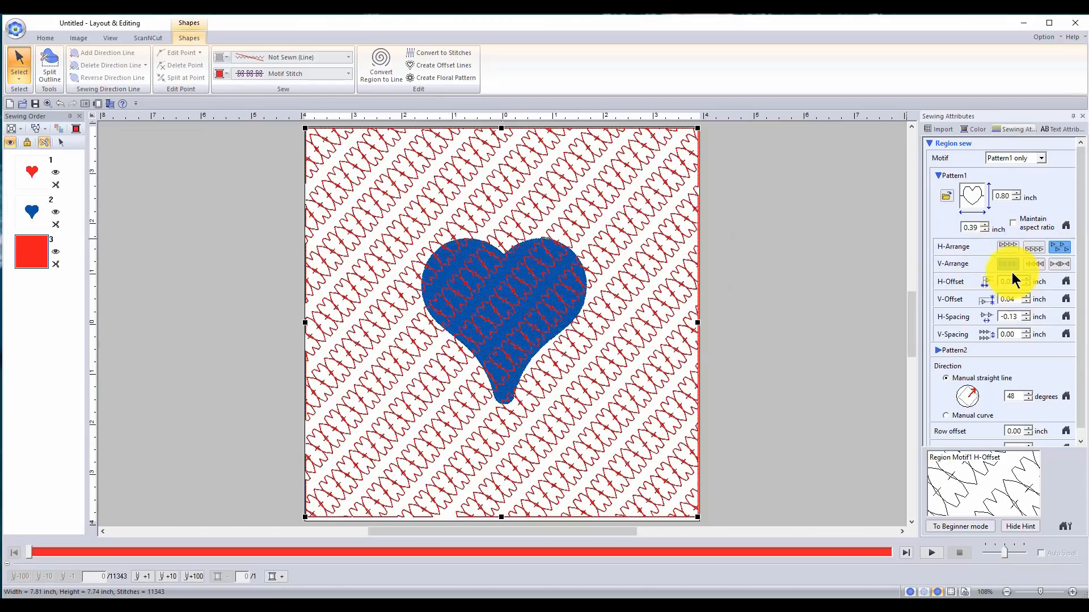
- Turn on Maintain aspect ratio for the Pattern1 motif and set its width to 0.80 inch
click(1013, 223)
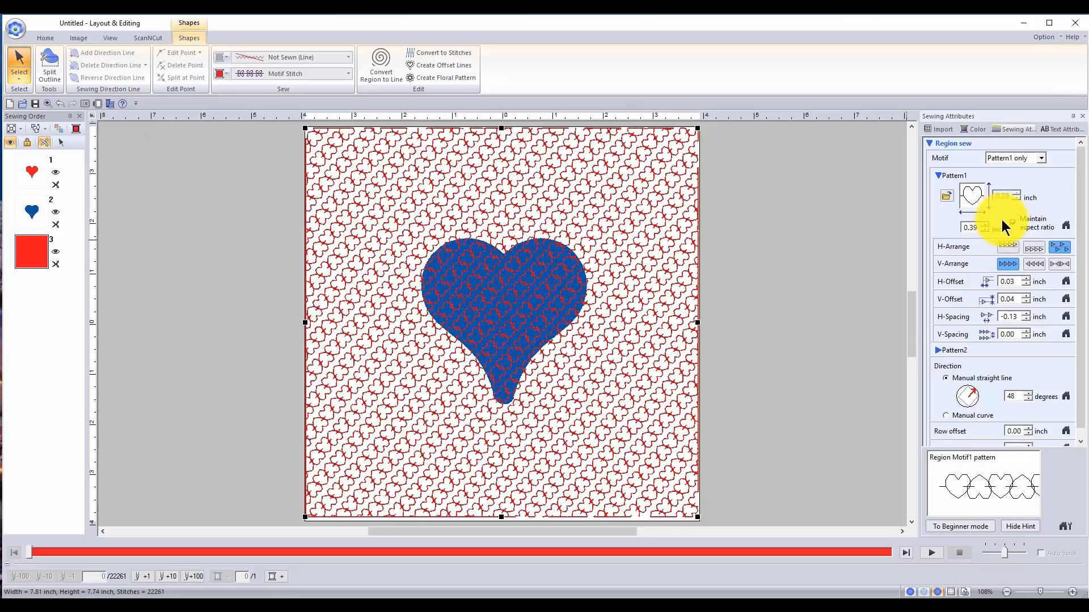
key(BackSpace)
key(BackSpace)
text(80)
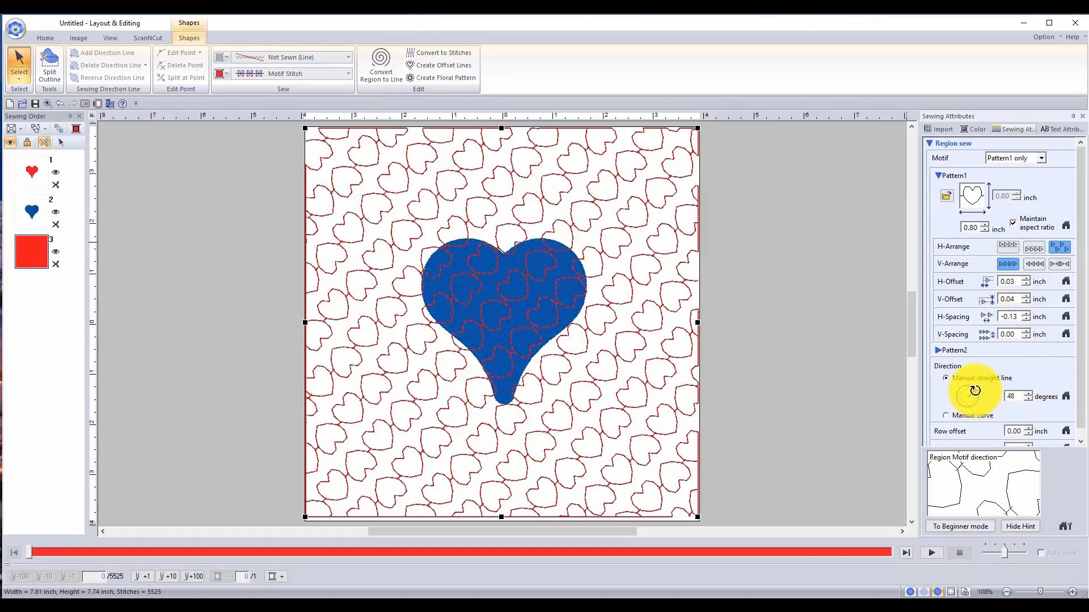
- Rotate the rectangle's motif stitch direction, trying several angles and settling on 51 degrees
drag(975, 391, 963, 378)
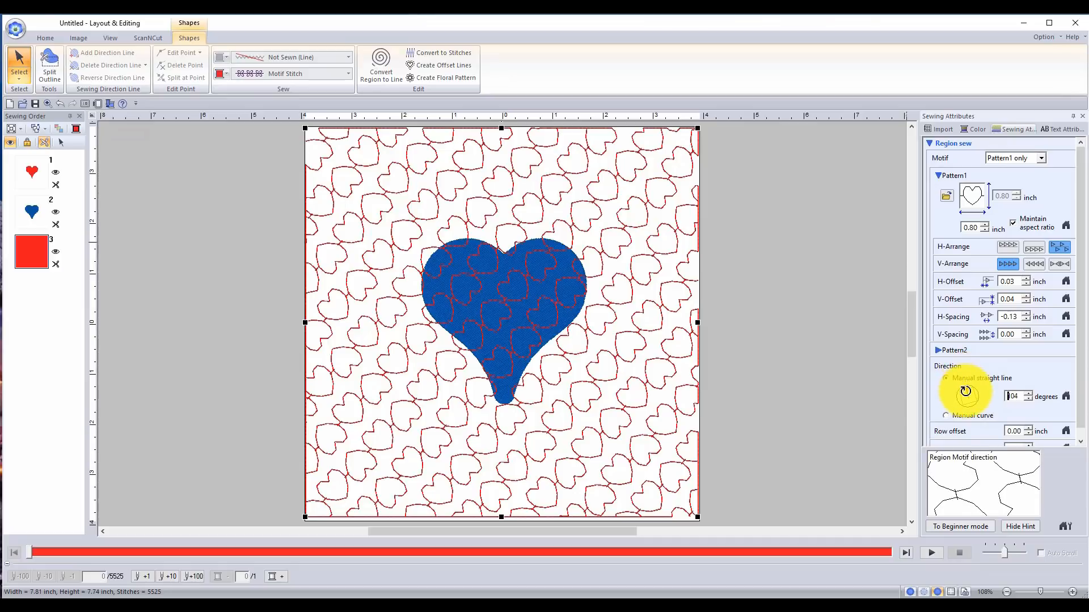
drag(965, 391, 982, 377)
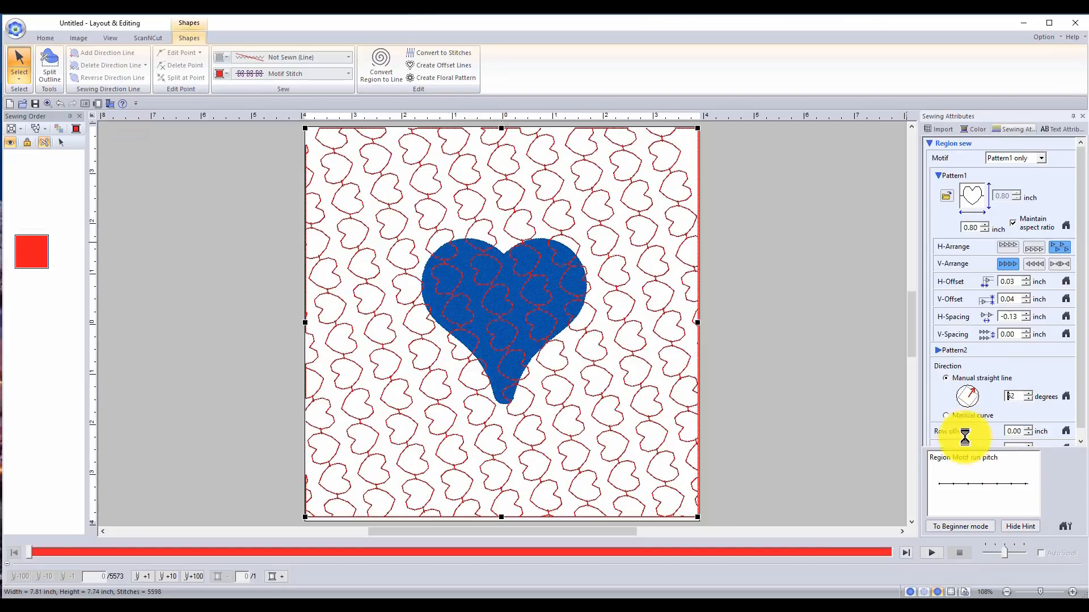
drag(973, 390, 977, 391)
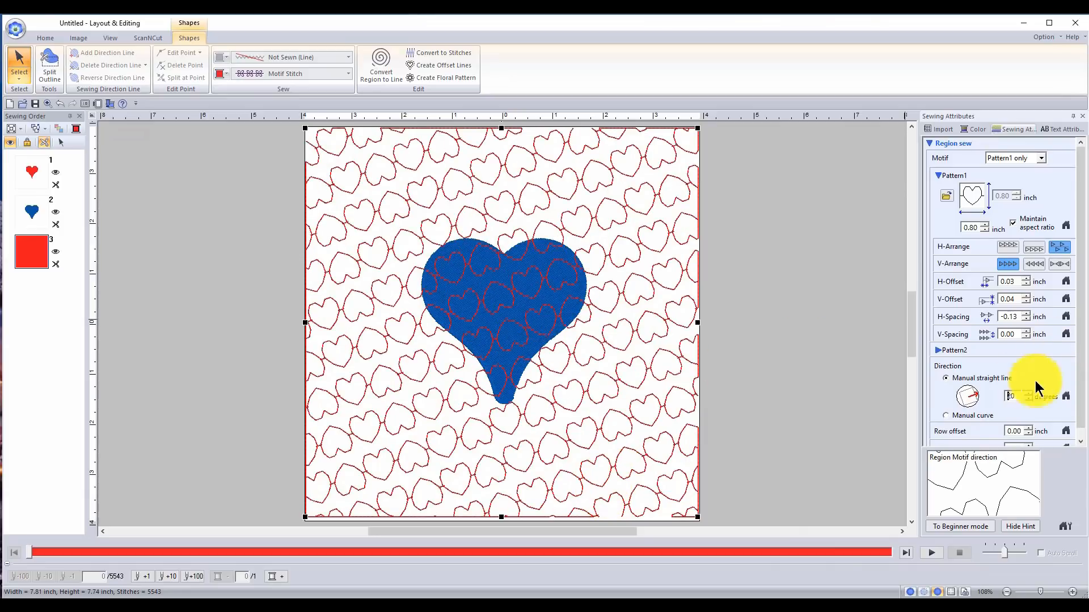
drag(972, 389, 972, 381)
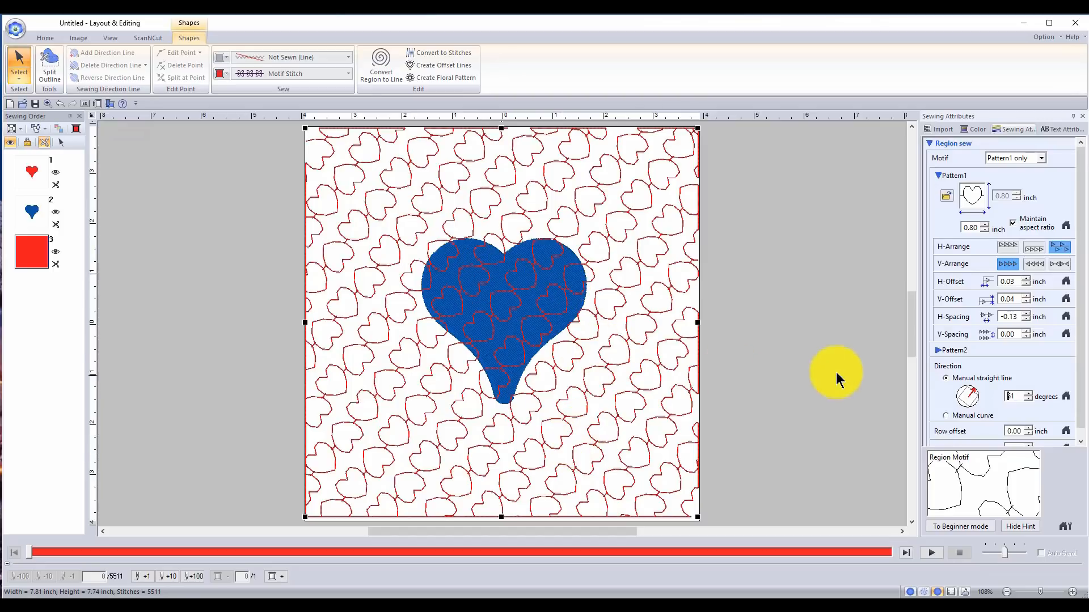
- Move the motif-stitched rectangle to the first position in the sewing order
click(27, 244)
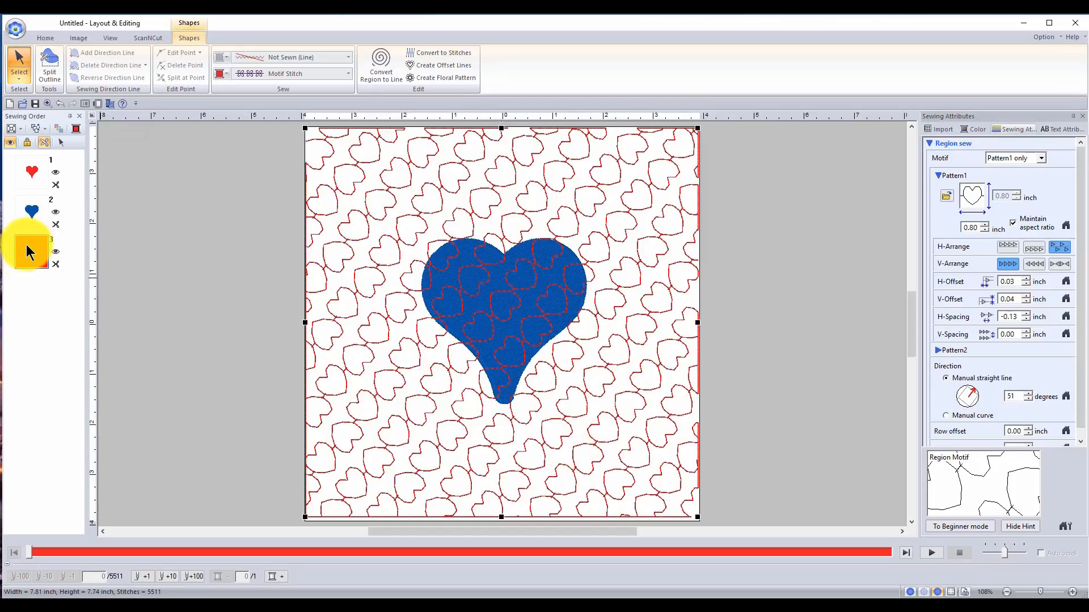
right_click(26, 251)
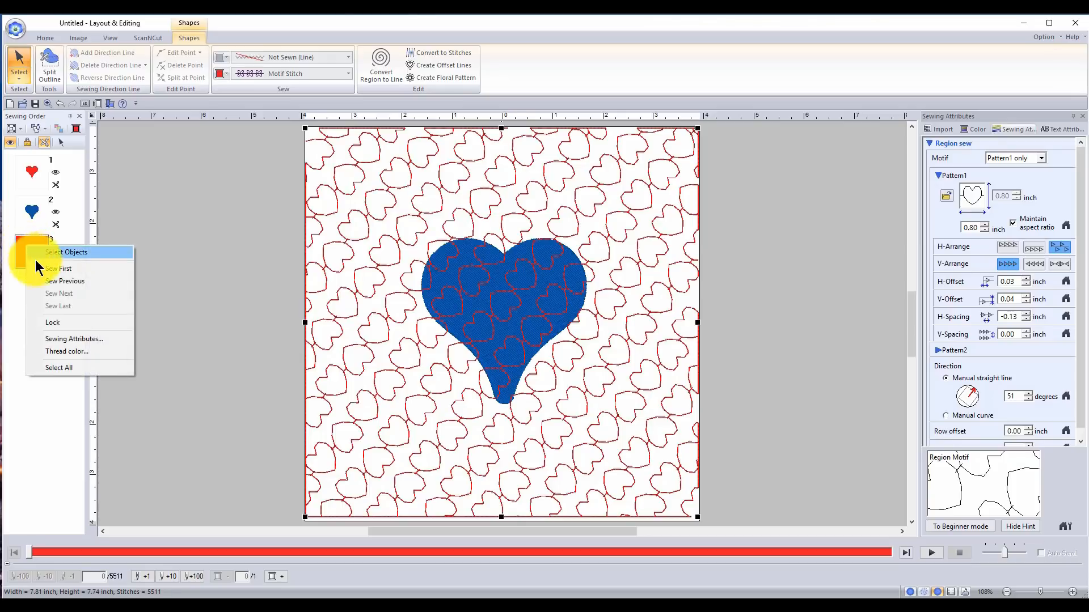
click(49, 268)
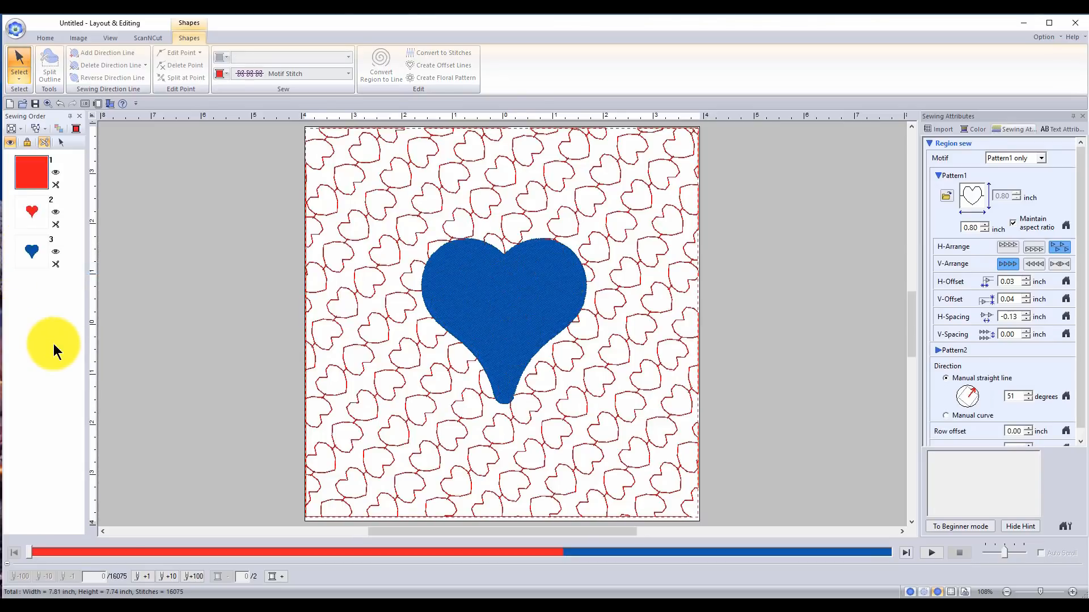
- Select the blue heart with the rectangle and remove their overlap, cutting the heart's area out of the motif background
click(33, 168)
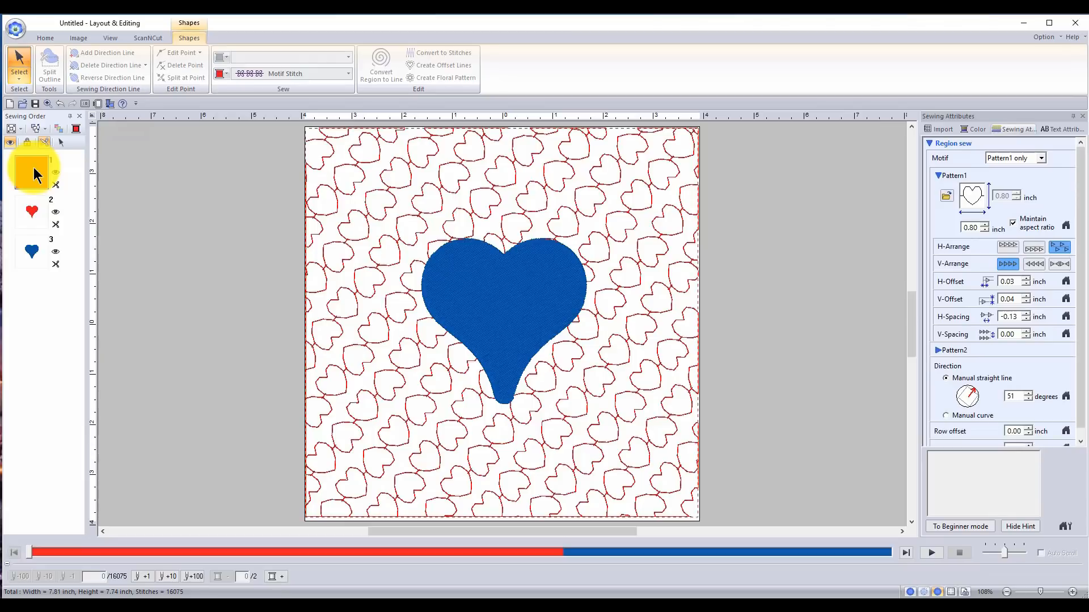
click(29, 249)
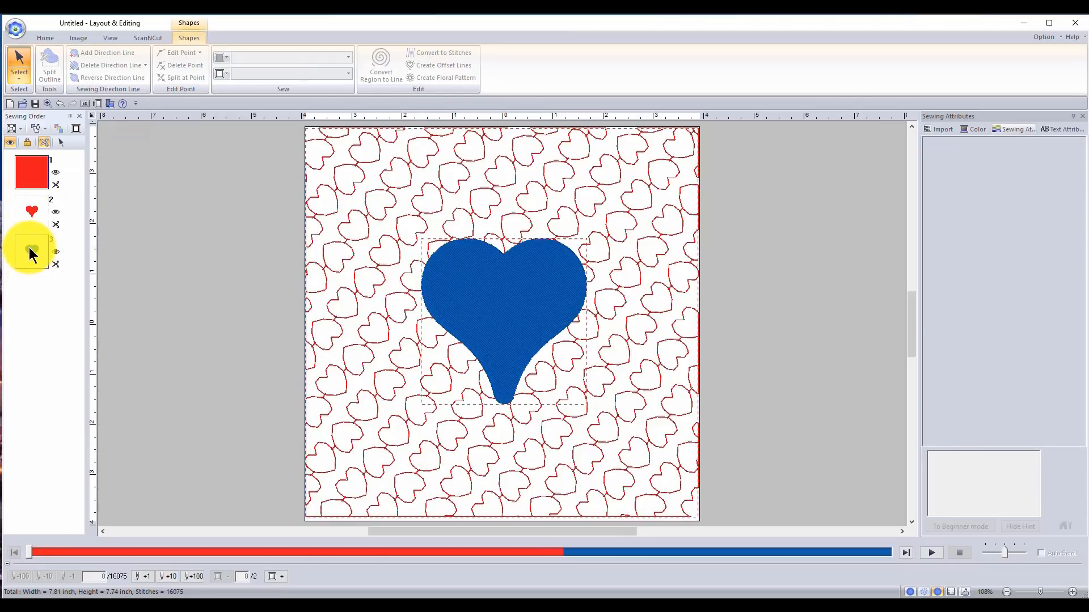
click(46, 38)
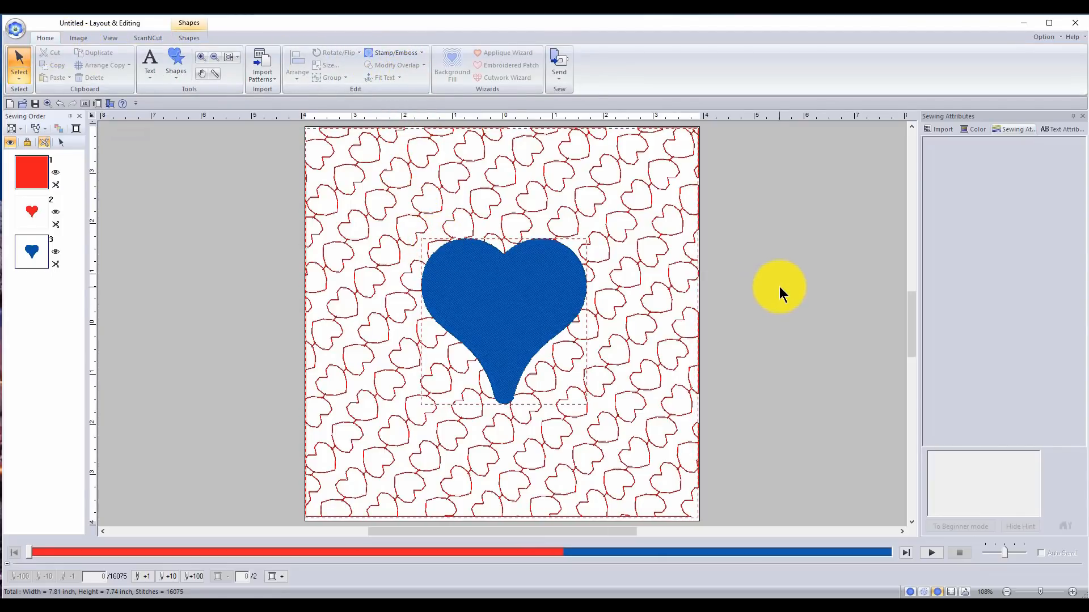
click(786, 277)
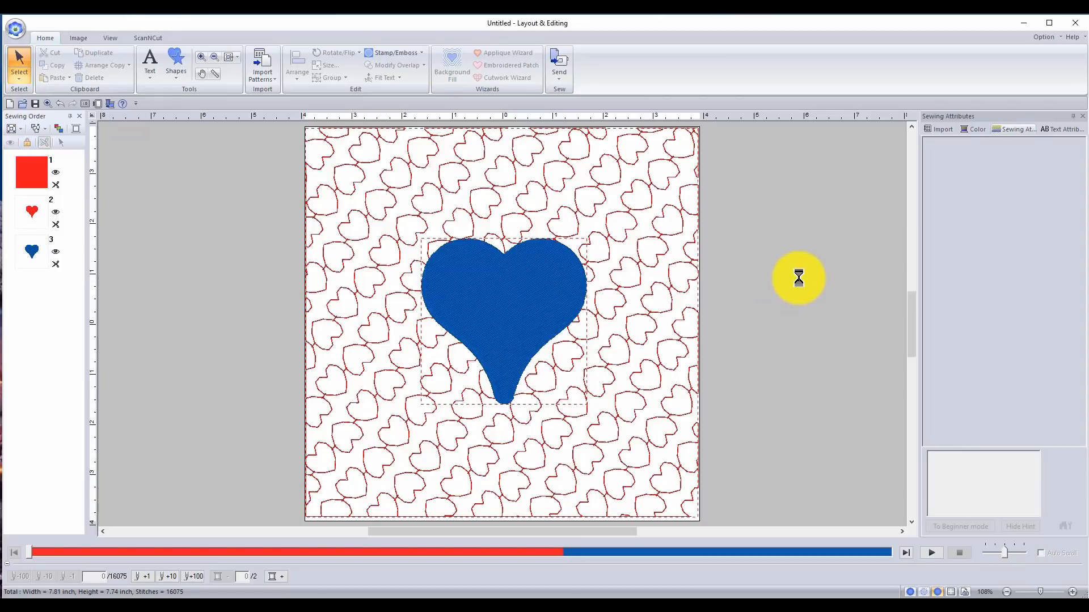
click(546, 281)
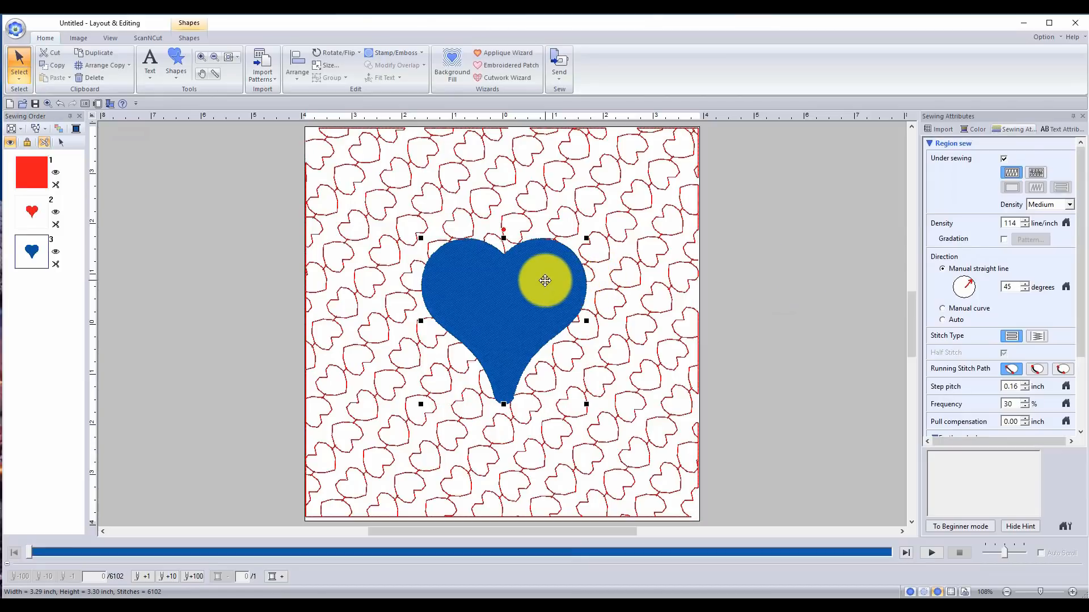
ctrl+click(689, 182)
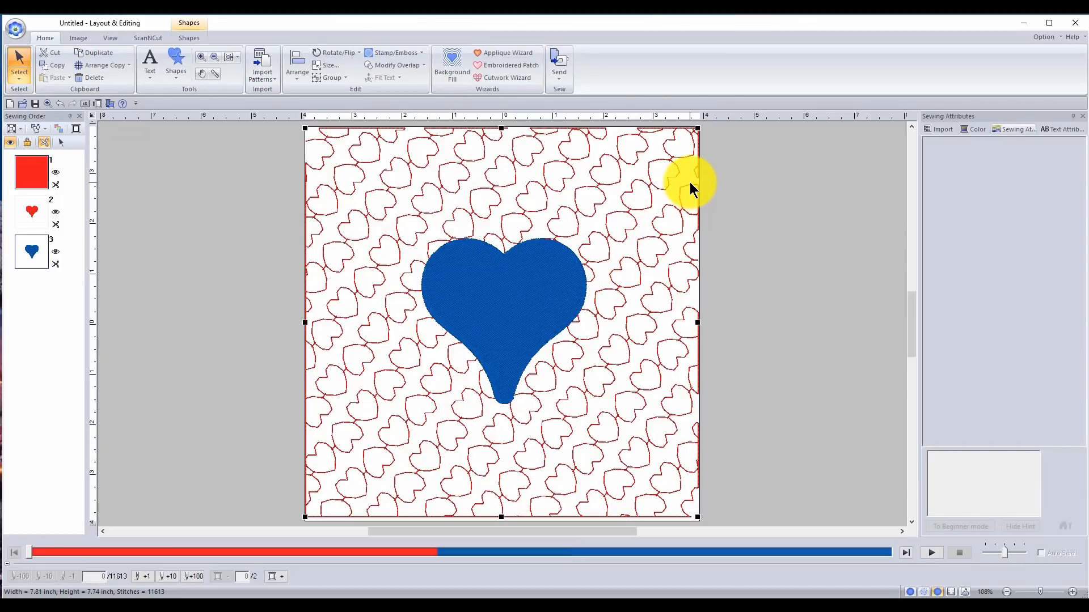
click(408, 63)
click(404, 90)
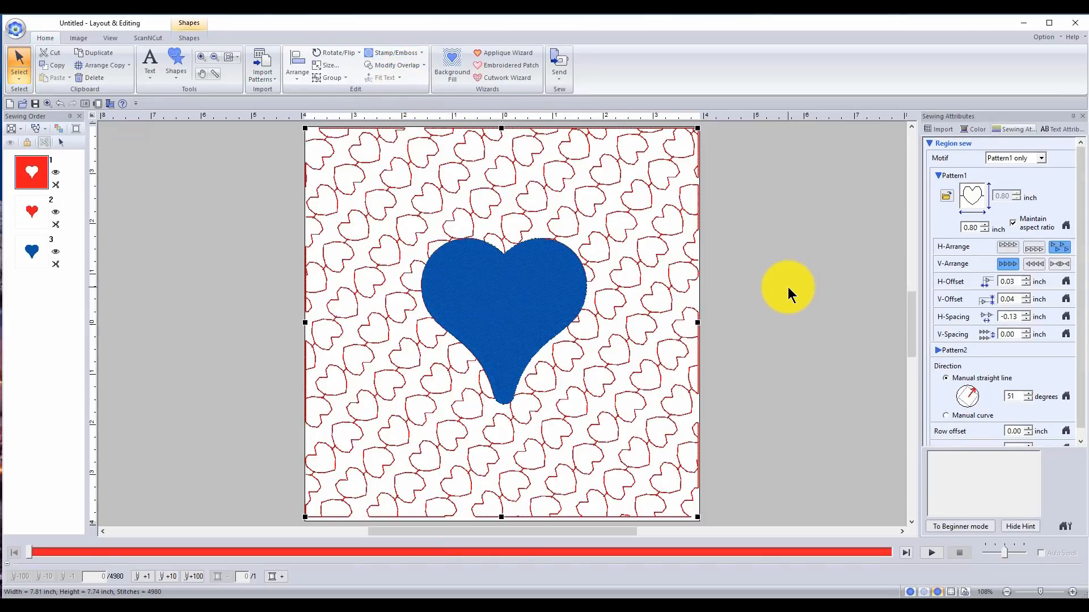
- Delete the blue offset heart on top of the smaller red heart
click(788, 287)
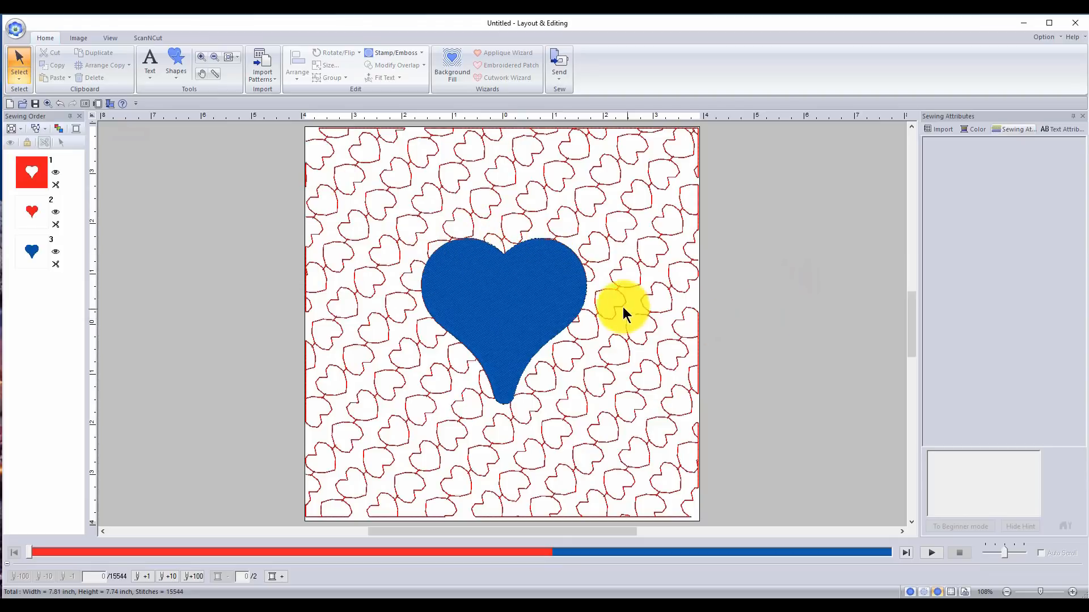
click(569, 293)
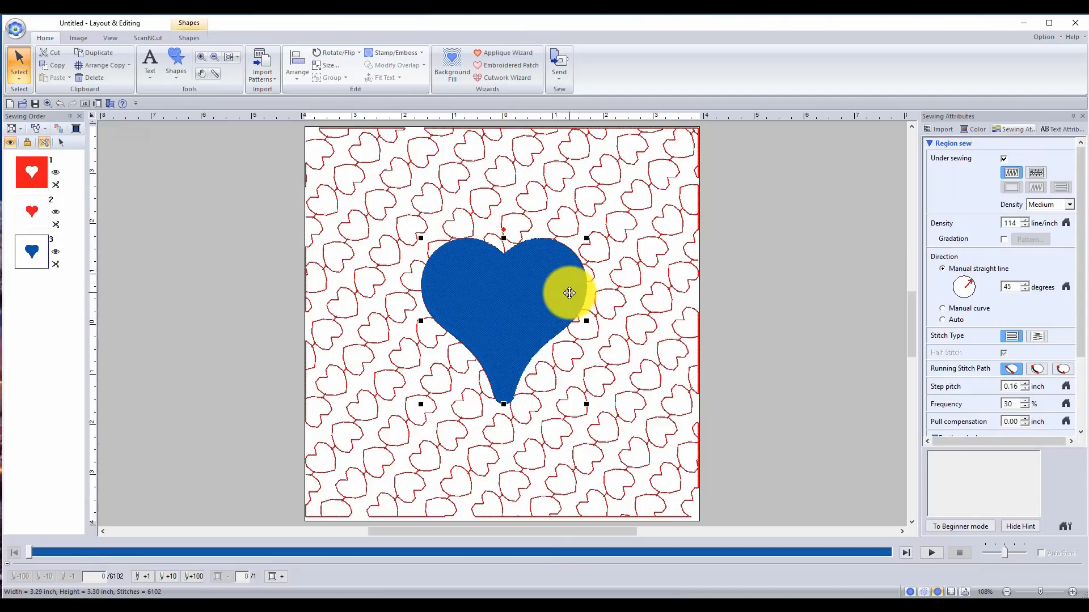
key(Delete)
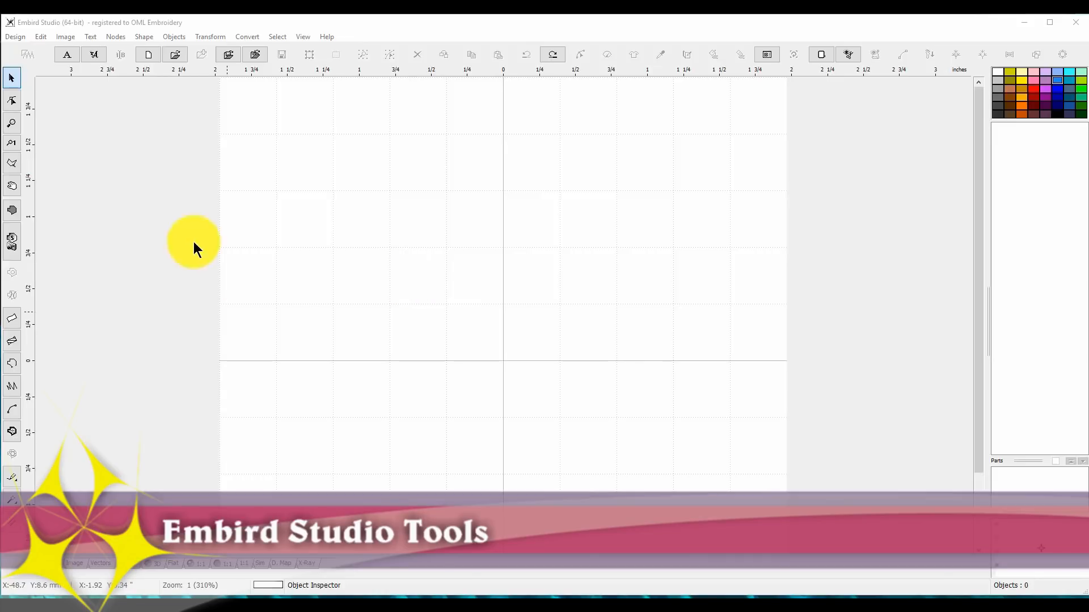
- In Embird Studio, start a fill object and draw a rectangle about 95.70 by 80.30 mm across most of the work area
click(10, 216)
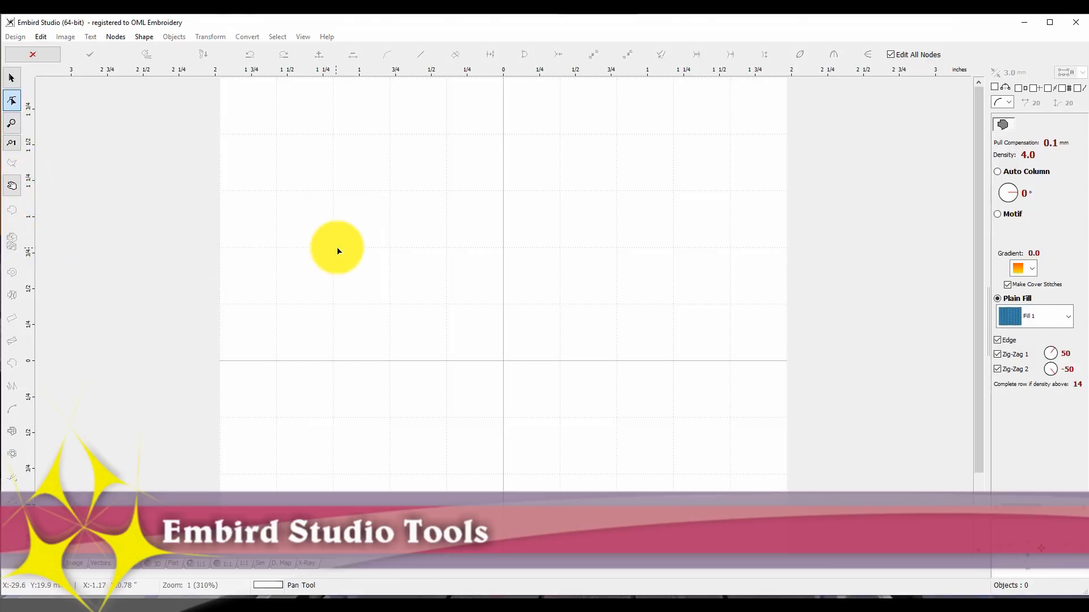
click(46, 53)
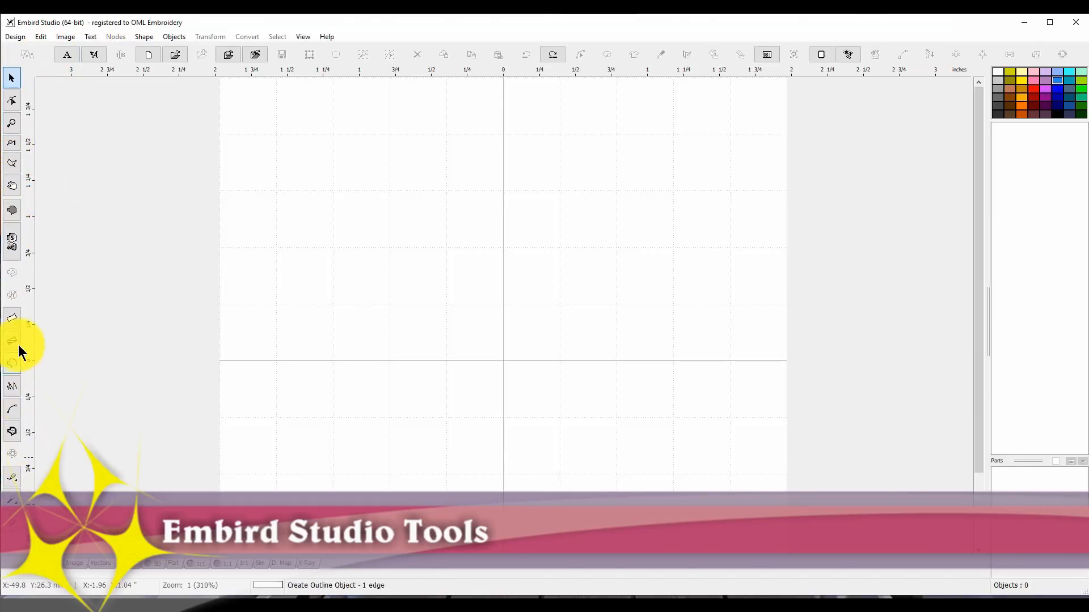
click(14, 211)
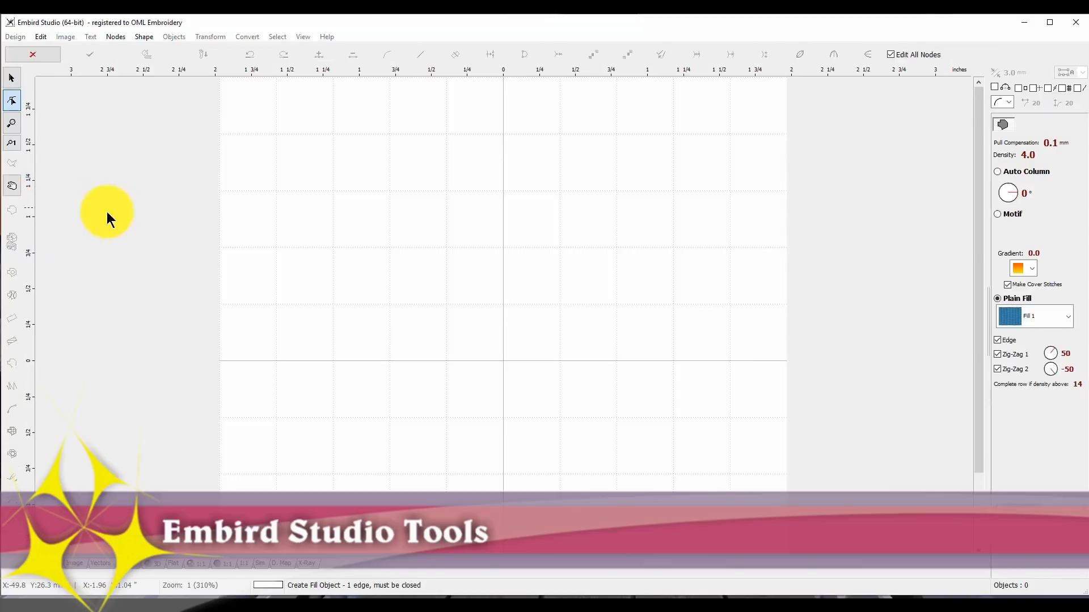
click(234, 92)
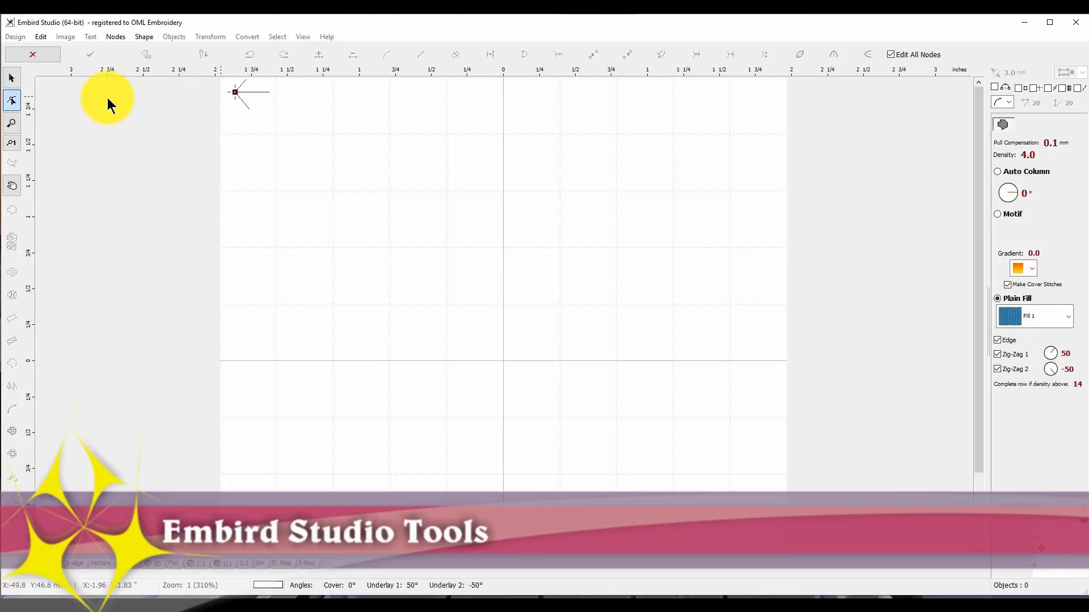
click(147, 37)
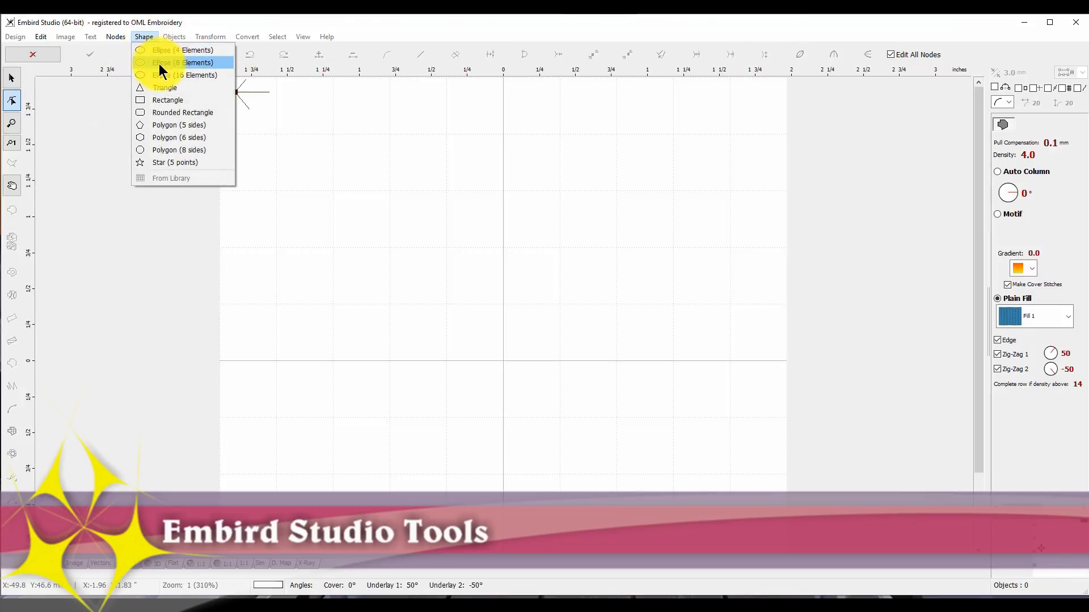
click(182, 100)
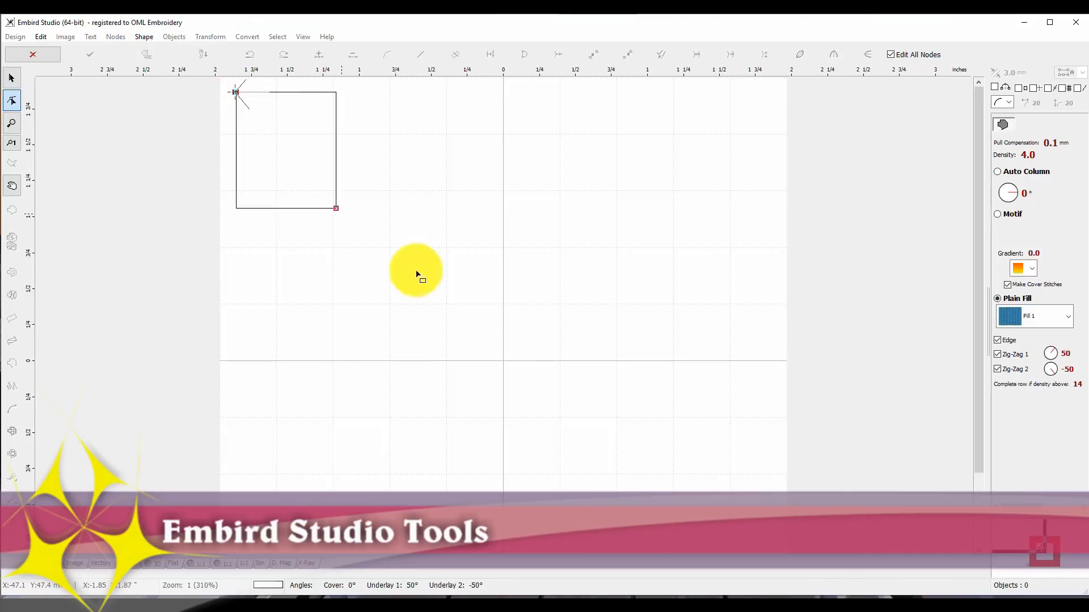
click(778, 547)
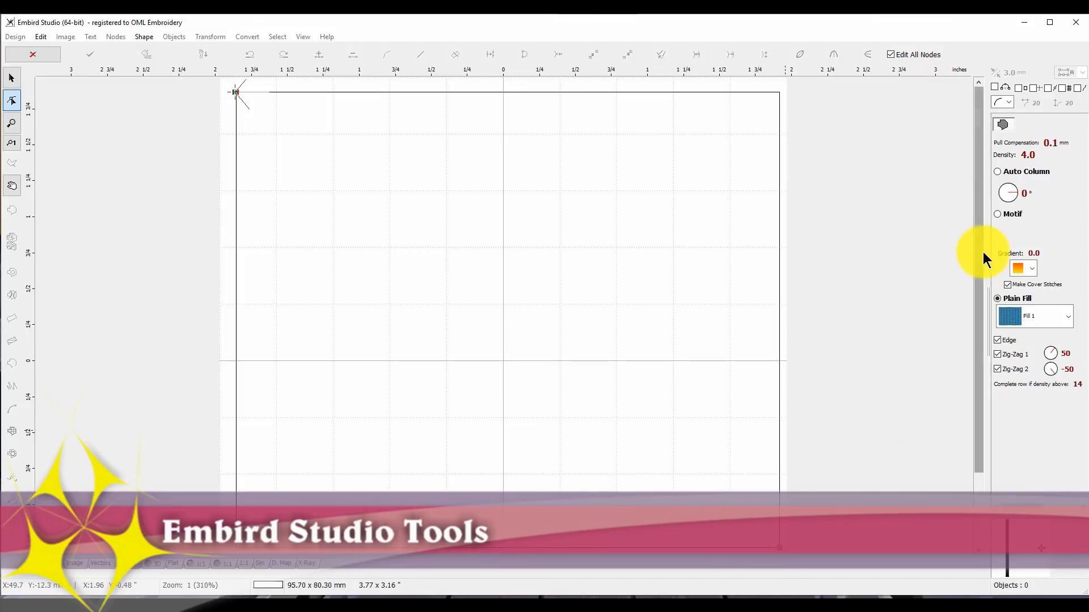
- Set the rectangle's fill type to Motif and choose the FRA_009 pattern
click(997, 216)
click(1050, 234)
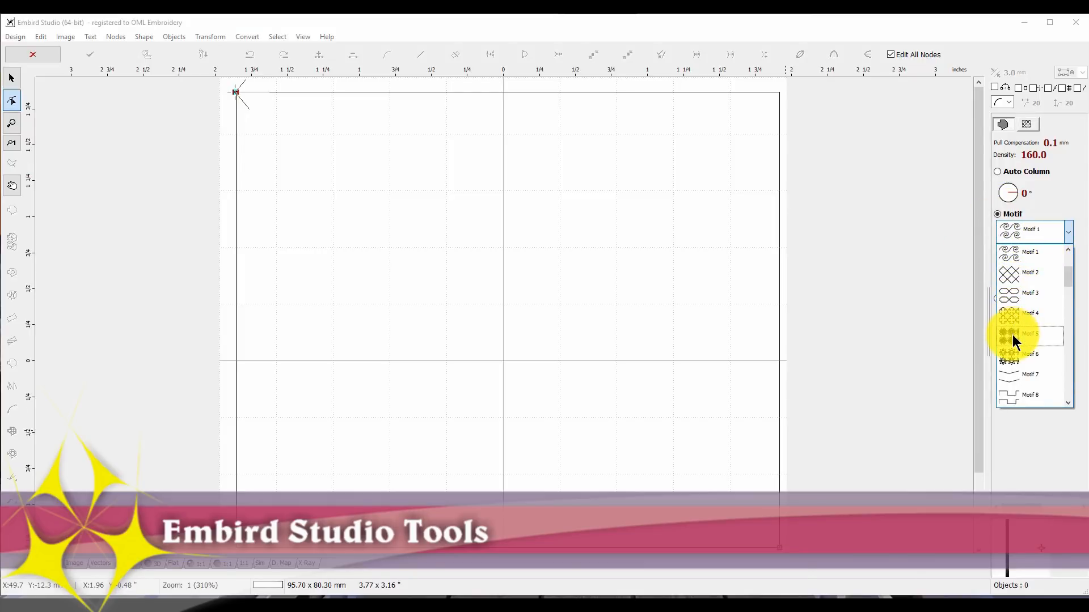
scroll(1012, 343, down, 3)
scroll(1016, 349, down, 1)
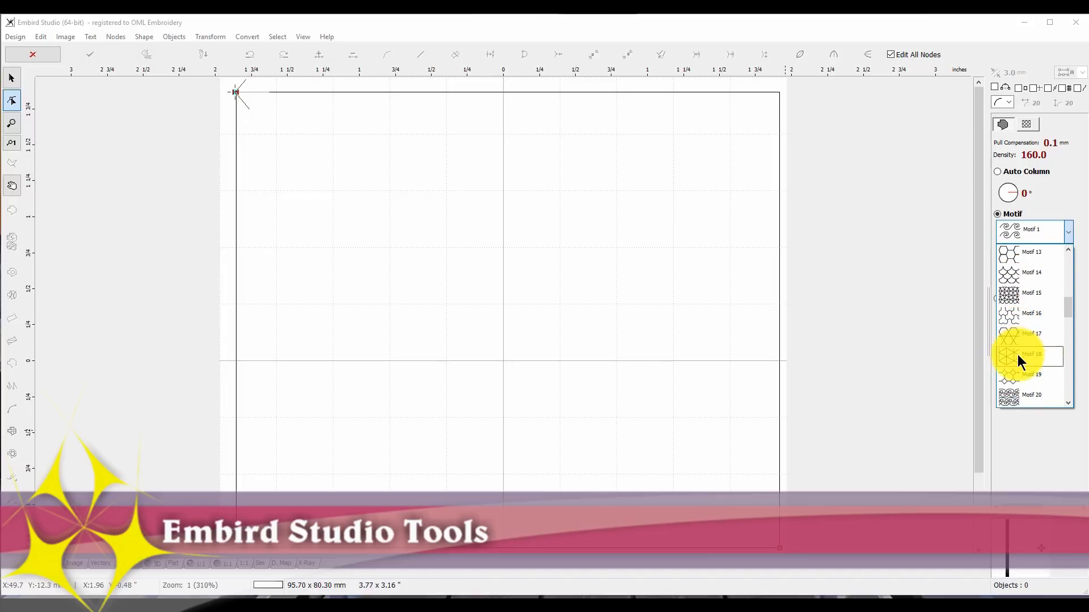
scroll(1019, 359, down, 1)
scroll(1017, 370, down, 1)
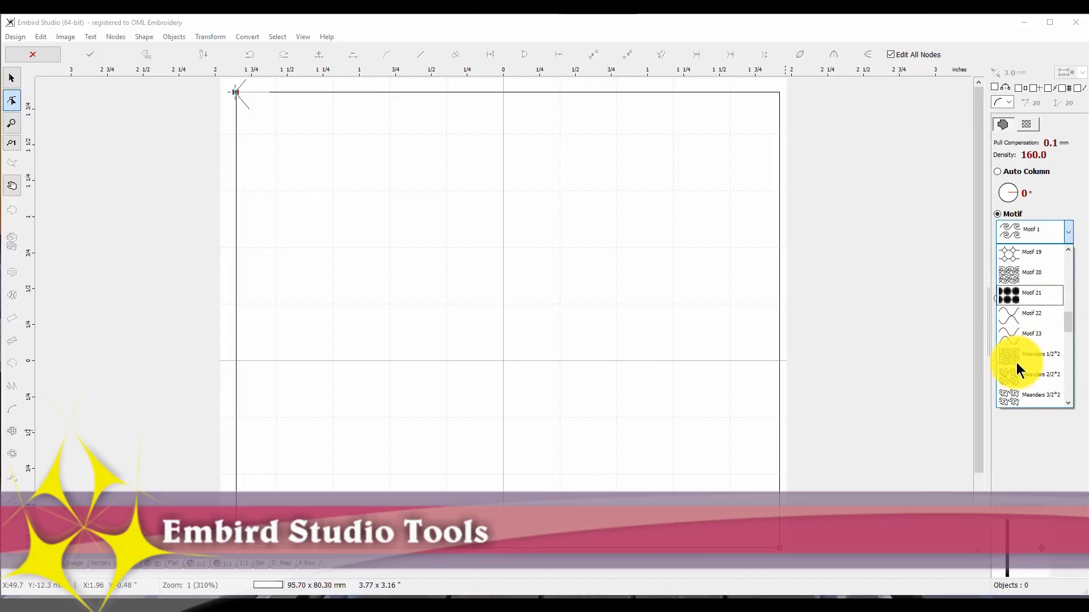
scroll(1018, 367, down, 1)
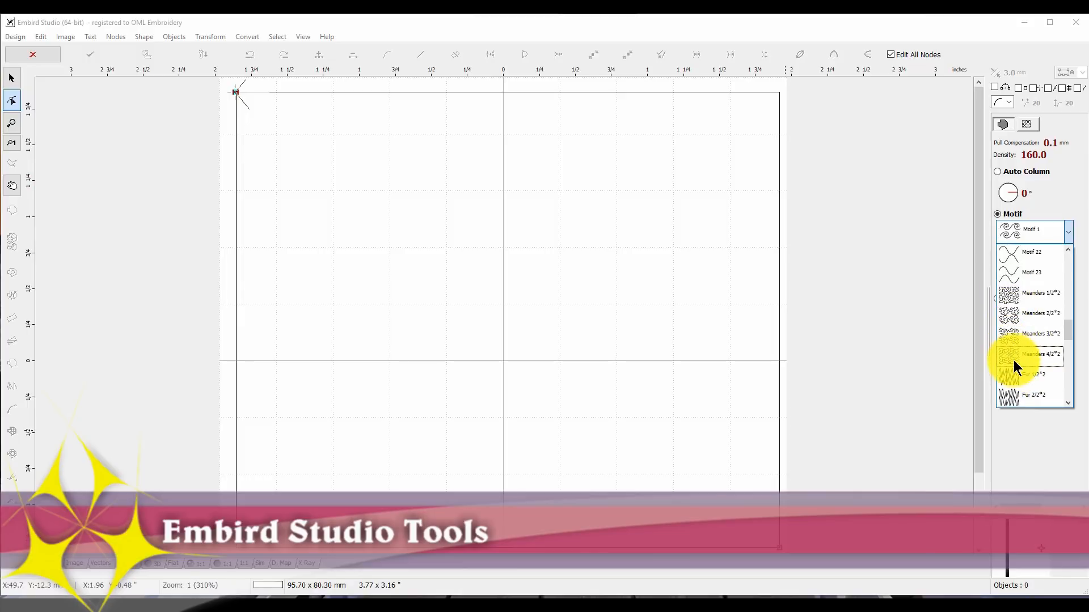
scroll(1014, 360, down, 2)
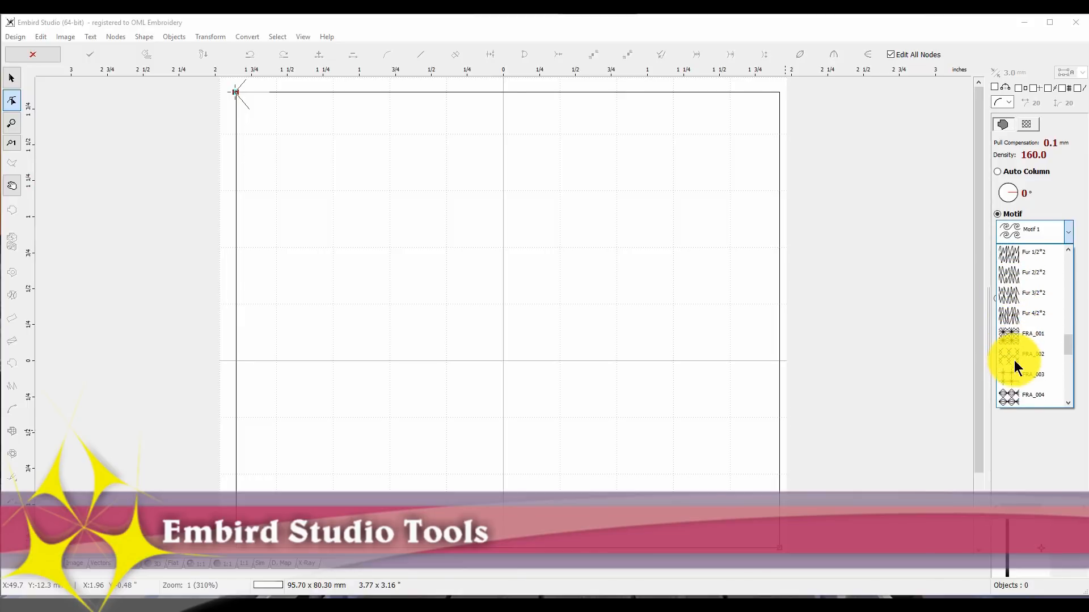
scroll(1007, 363, down, 2)
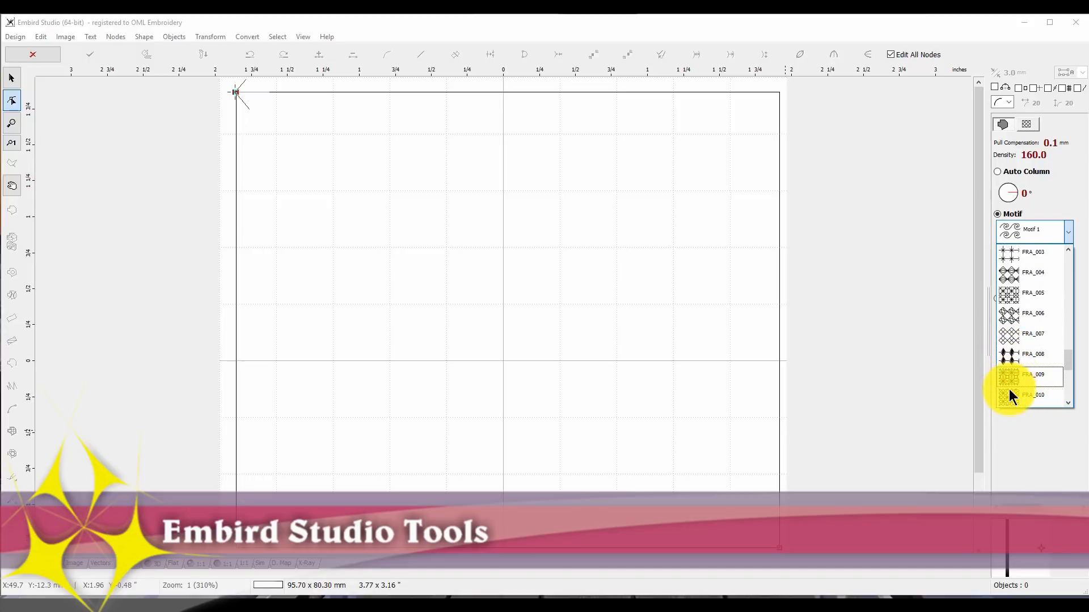
click(1010, 375)
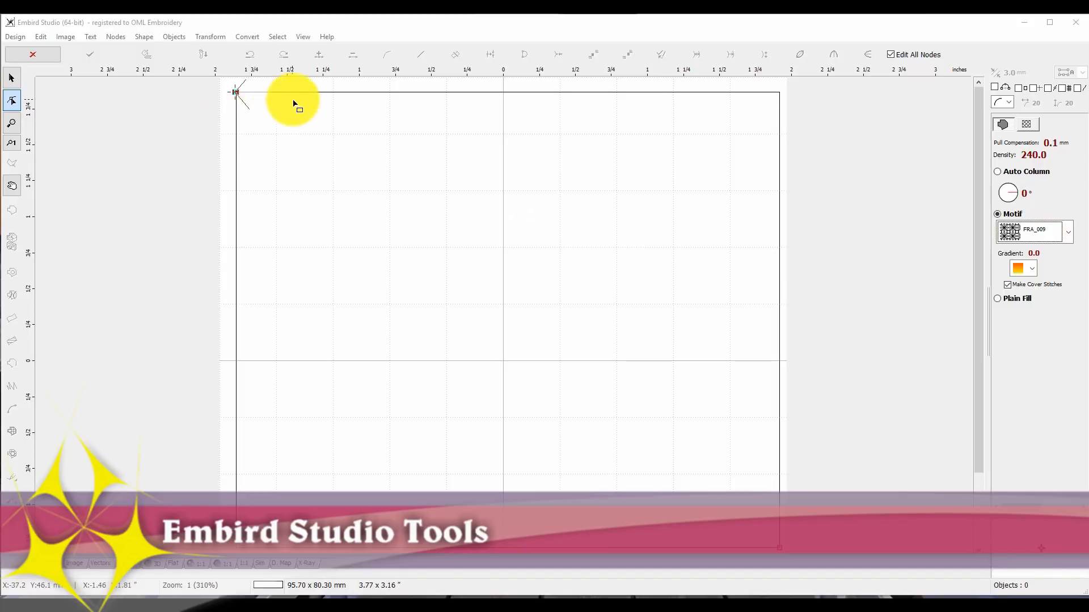
- Finish the background rectangle's outline and generate its motif stitches
right_click(478, 96)
click(507, 102)
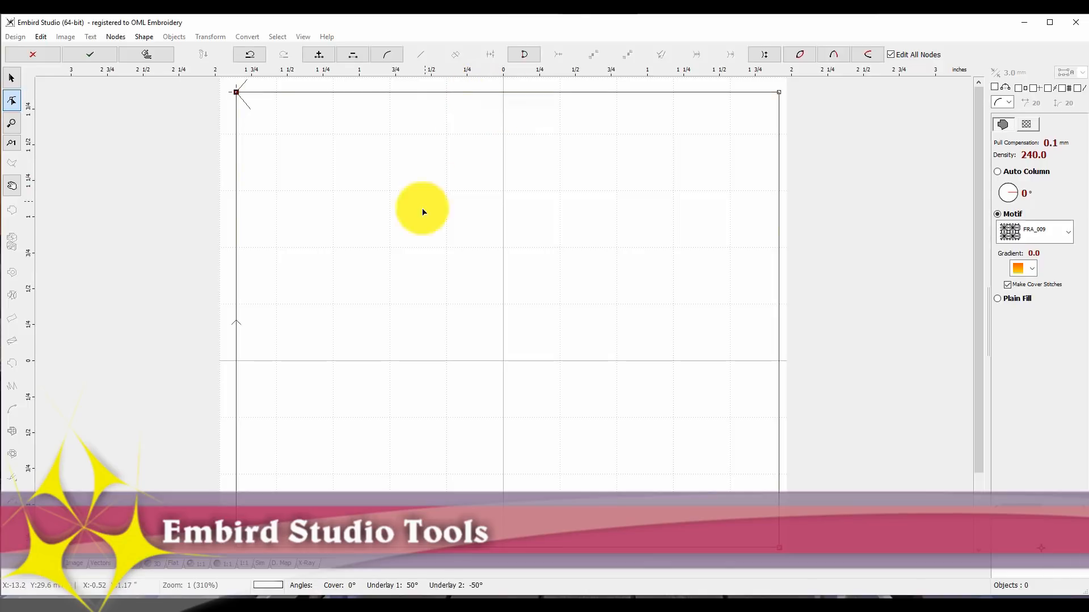
click(140, 54)
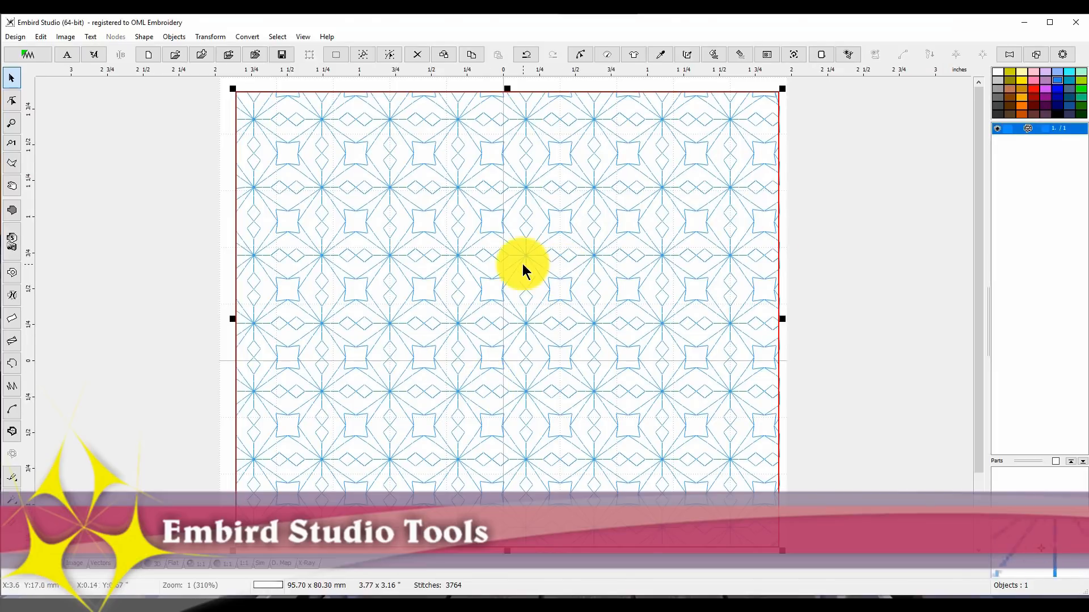
- Set the motif scale of the background rectangle to 112% in its parameters, apply it, and generate the stitches
right_click(617, 284)
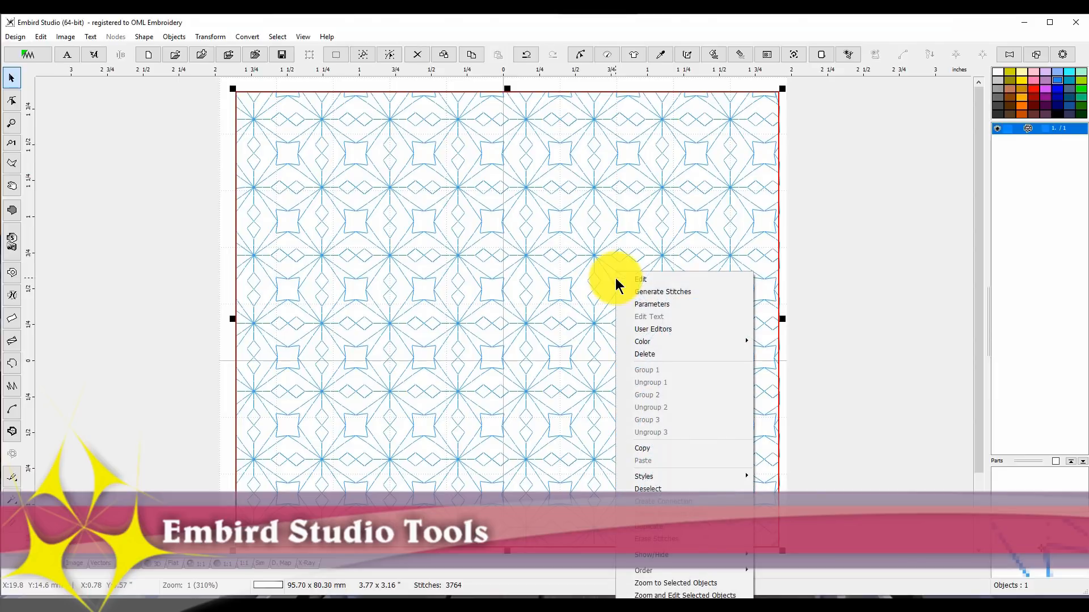
click(648, 308)
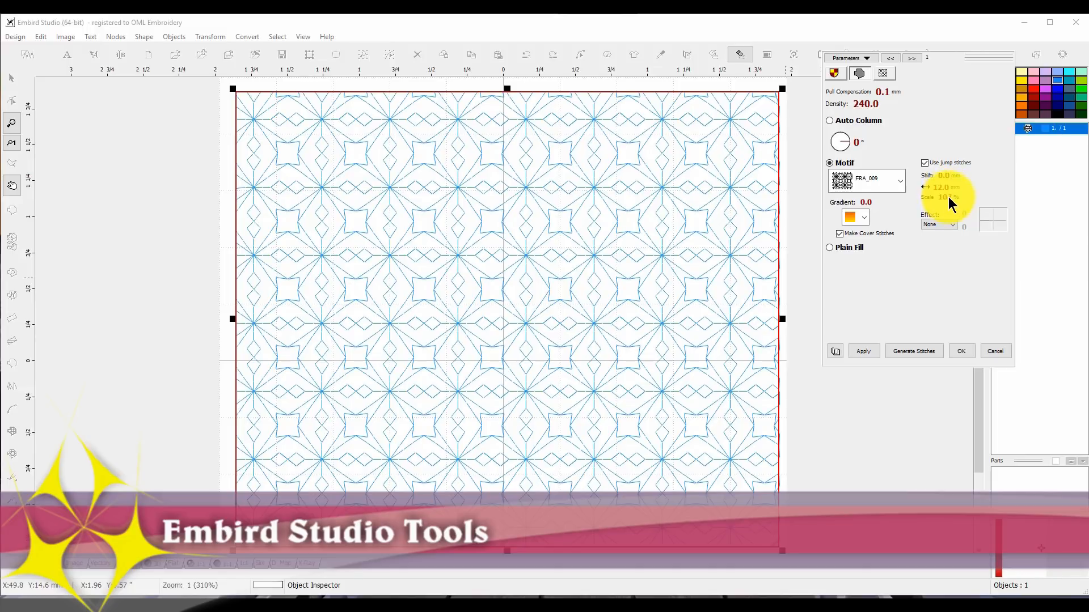
click(865, 352)
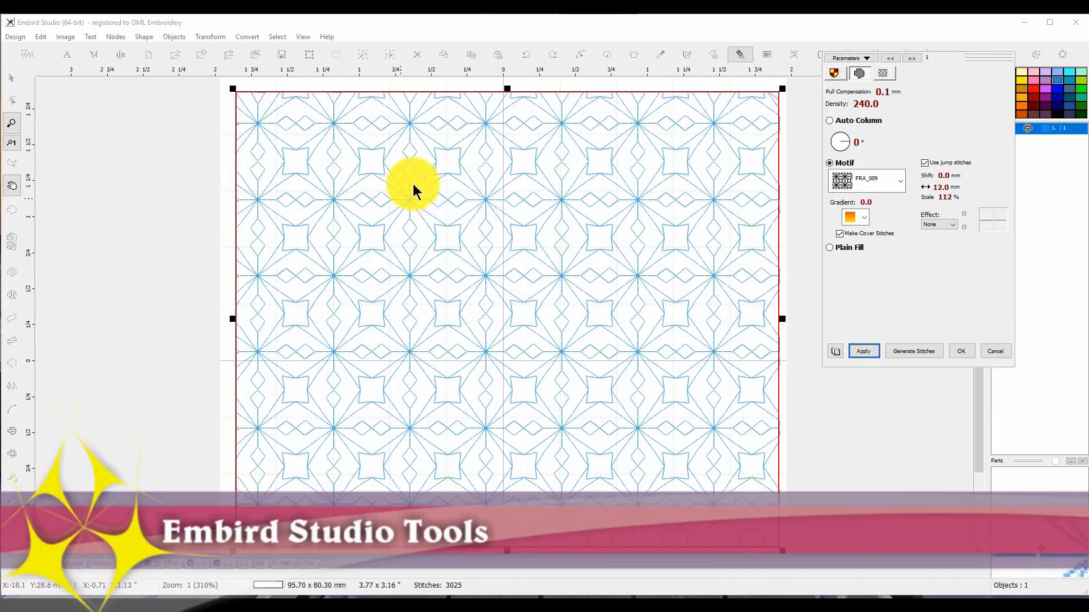
click(914, 351)
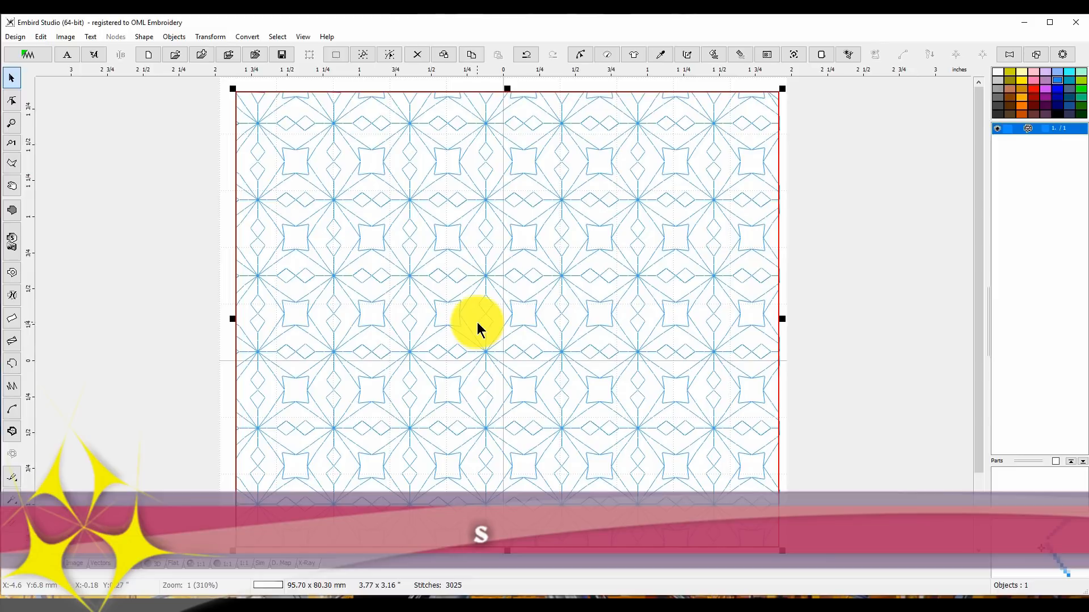
- With the motif background and star selected, trace the star's outline as a closed fill opening and generate the stitches
key(ctrl+z)
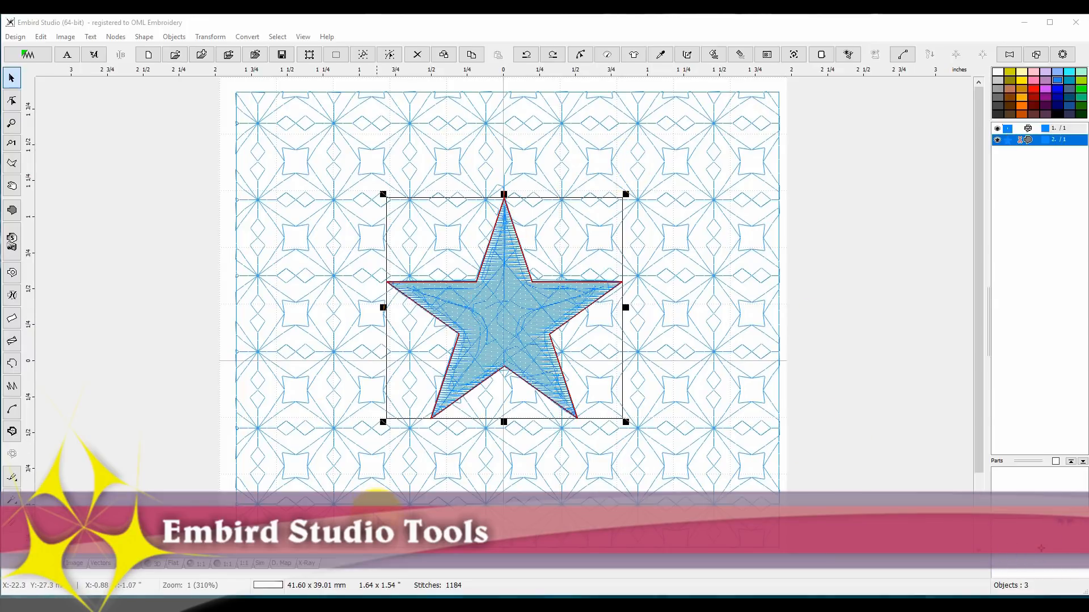
key(ctrl+a)
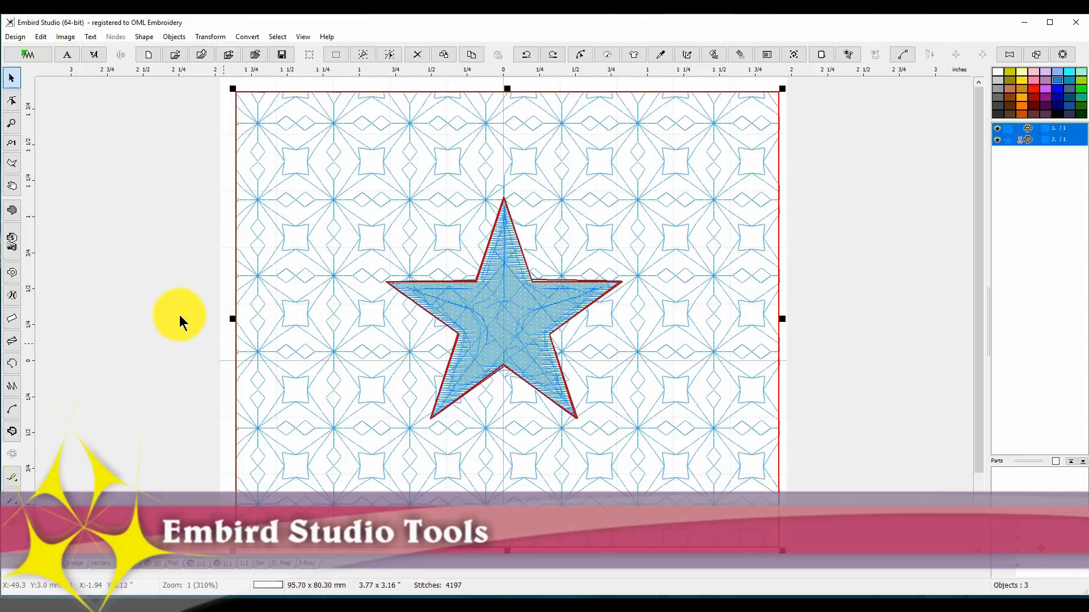
click(11, 279)
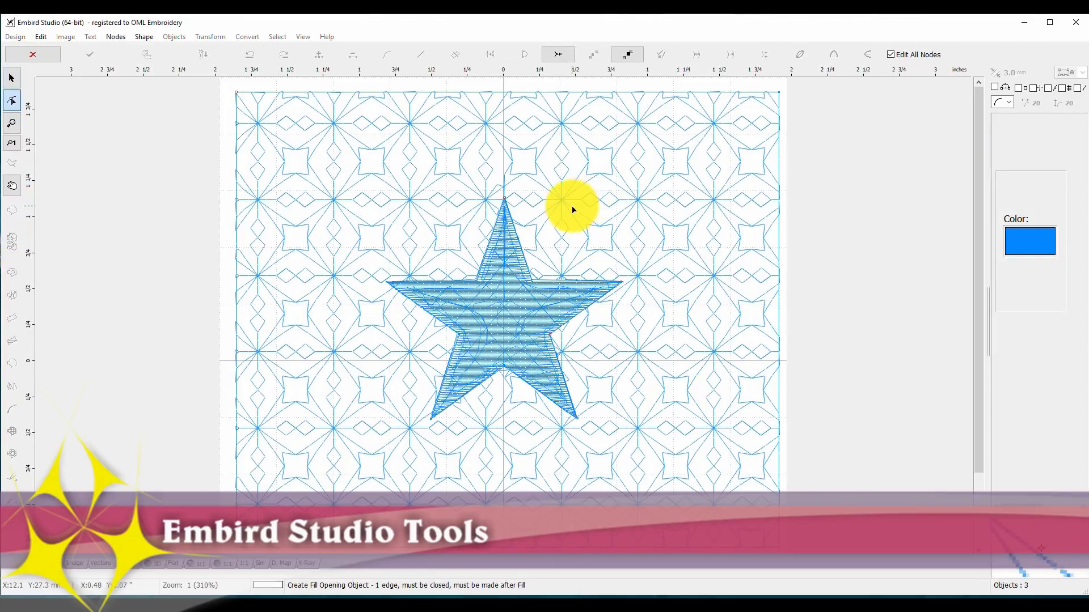
click(504, 198)
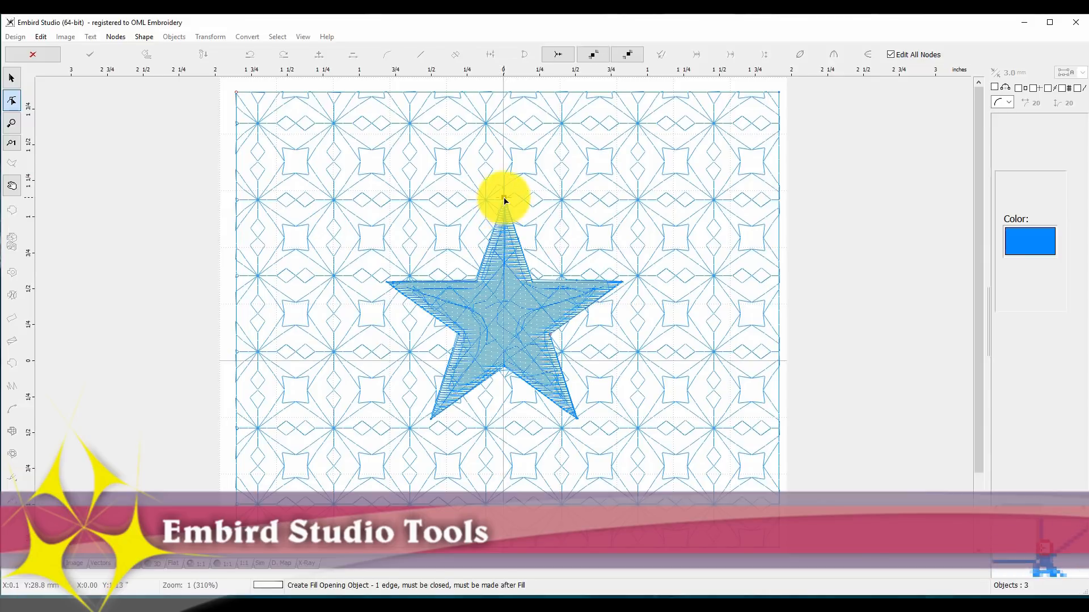
click(474, 279)
click(385, 282)
click(456, 330)
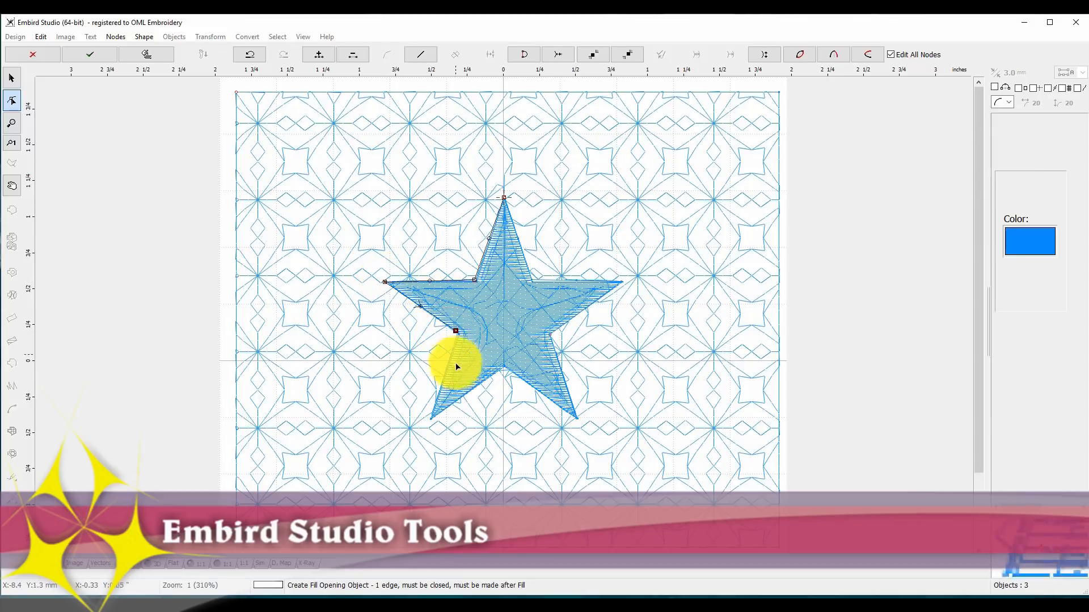
click(431, 417)
click(503, 366)
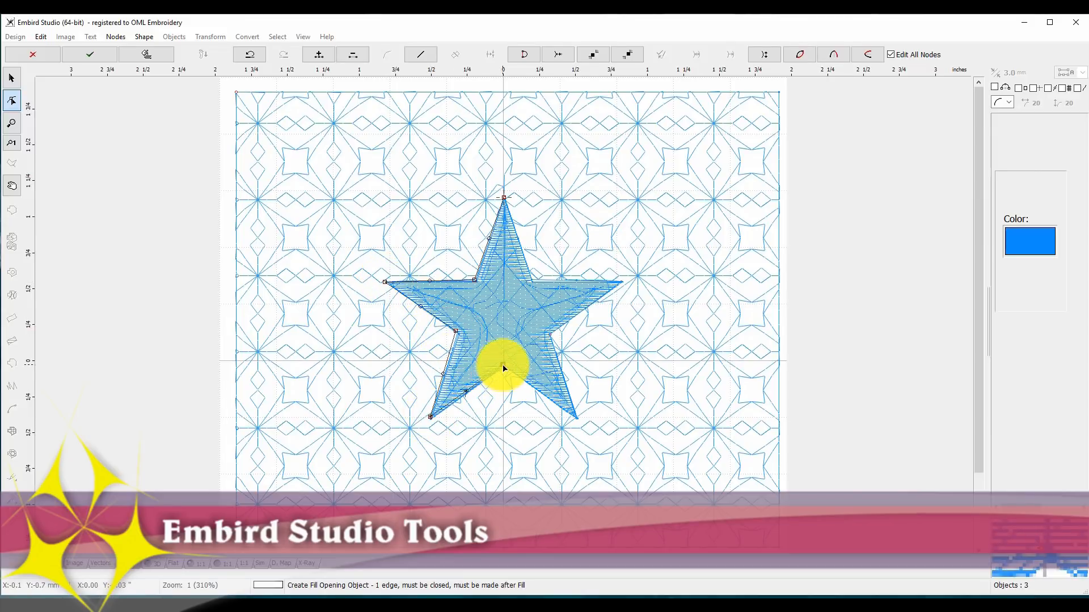
click(577, 420)
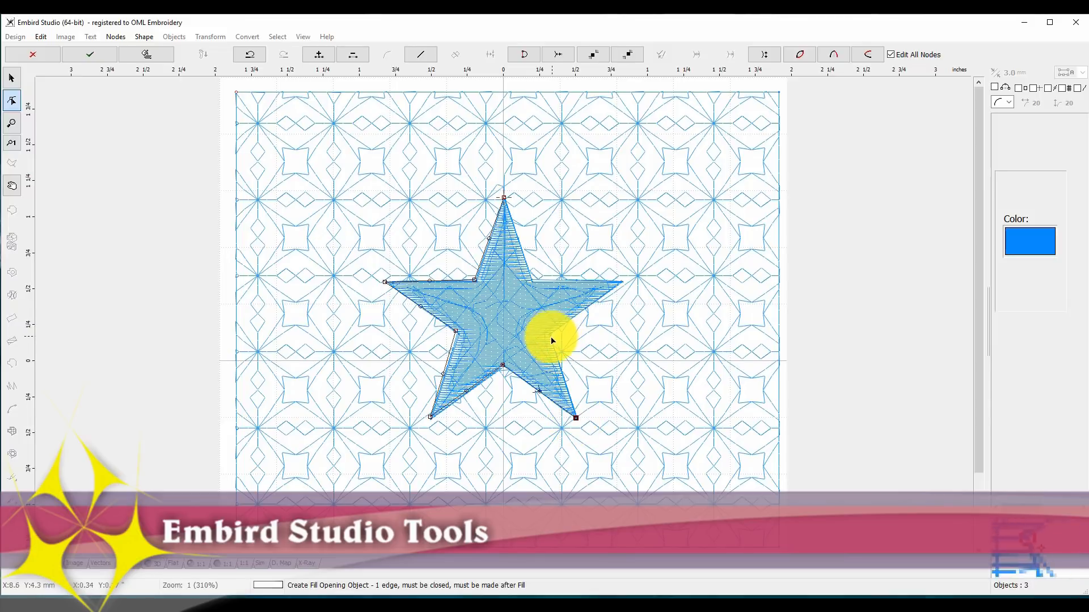
click(549, 336)
click(531, 283)
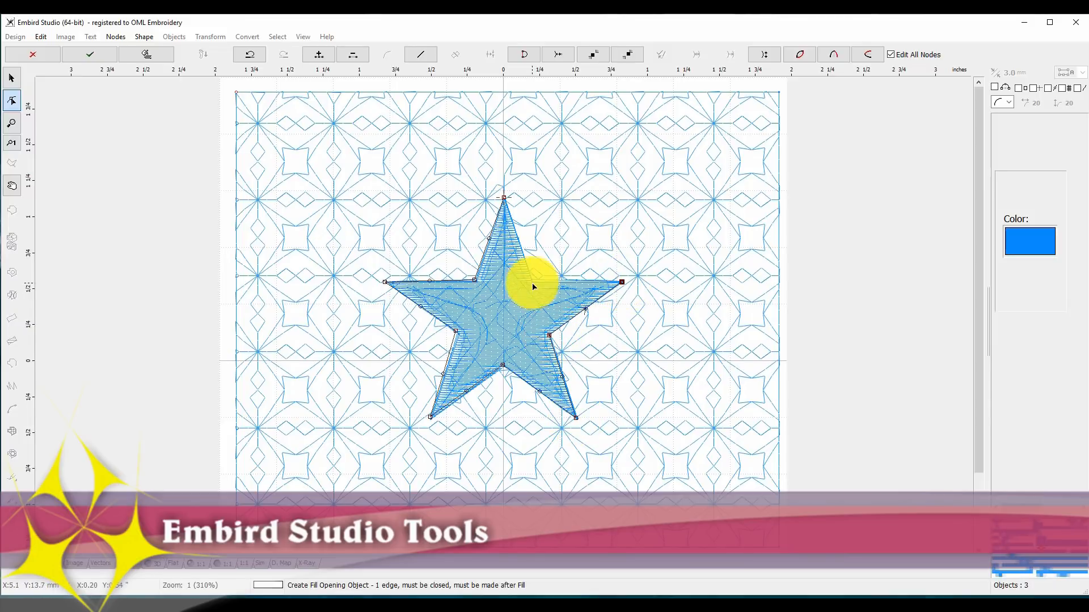
click(509, 210)
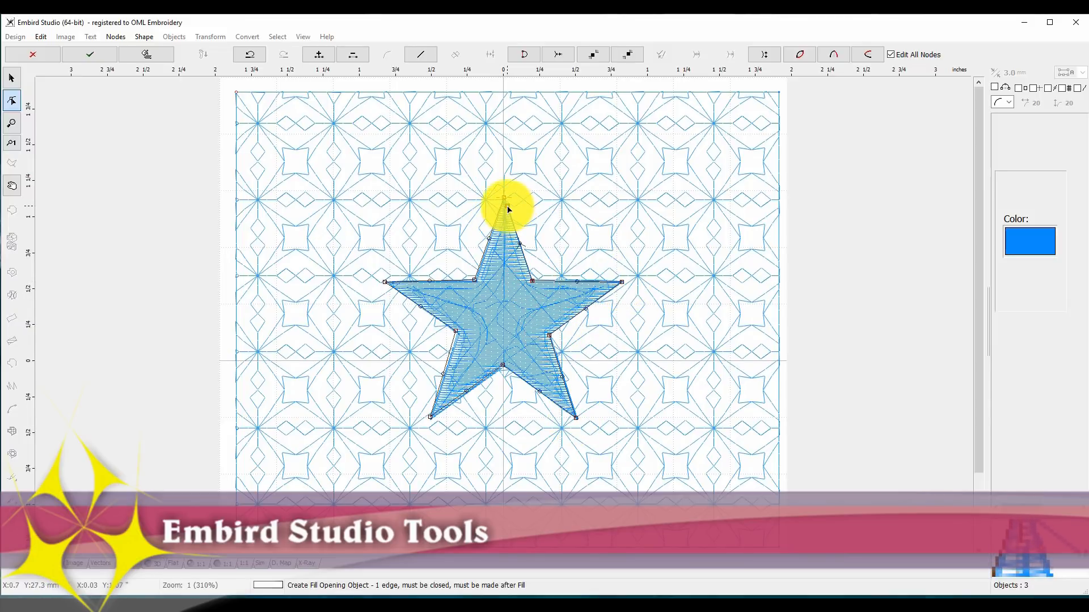
click(505, 198)
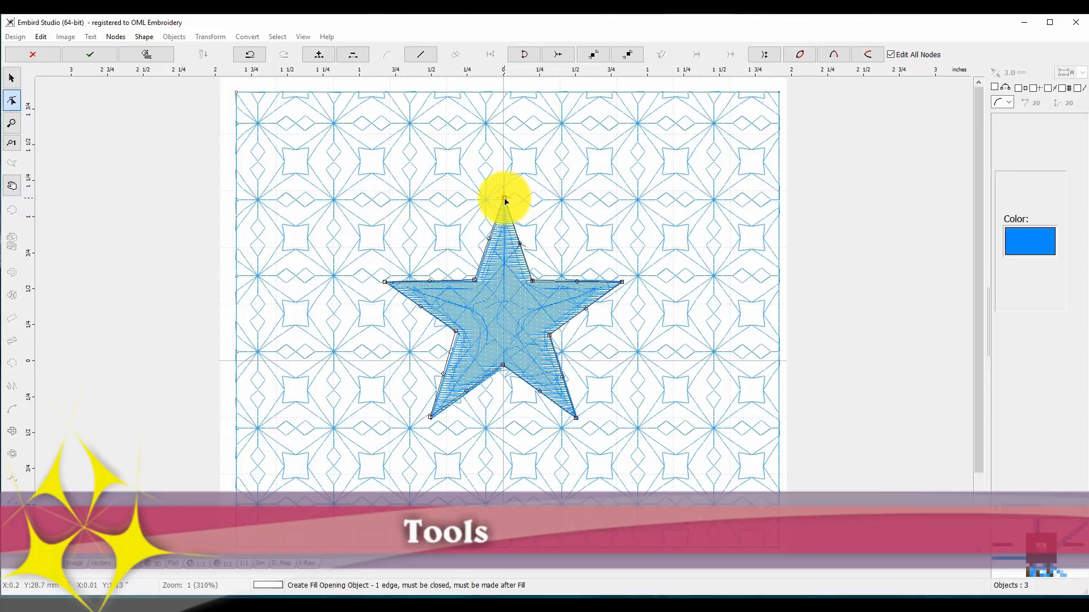
click(155, 57)
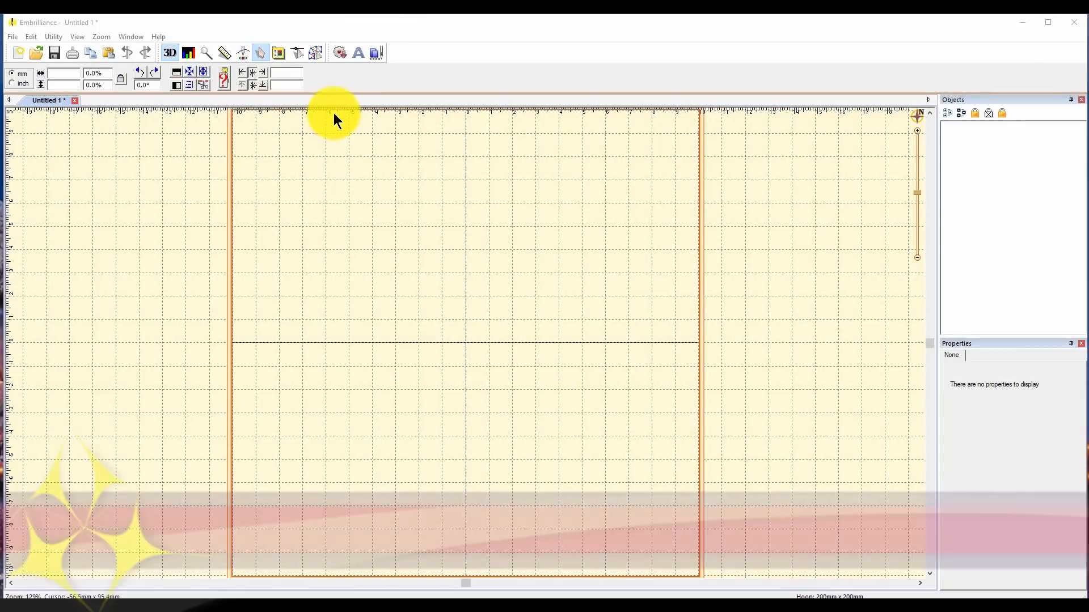
- In Embrilliance, switch to Create mode and insert the Square outline from the Shapes 1 group of the library
click(316, 54)
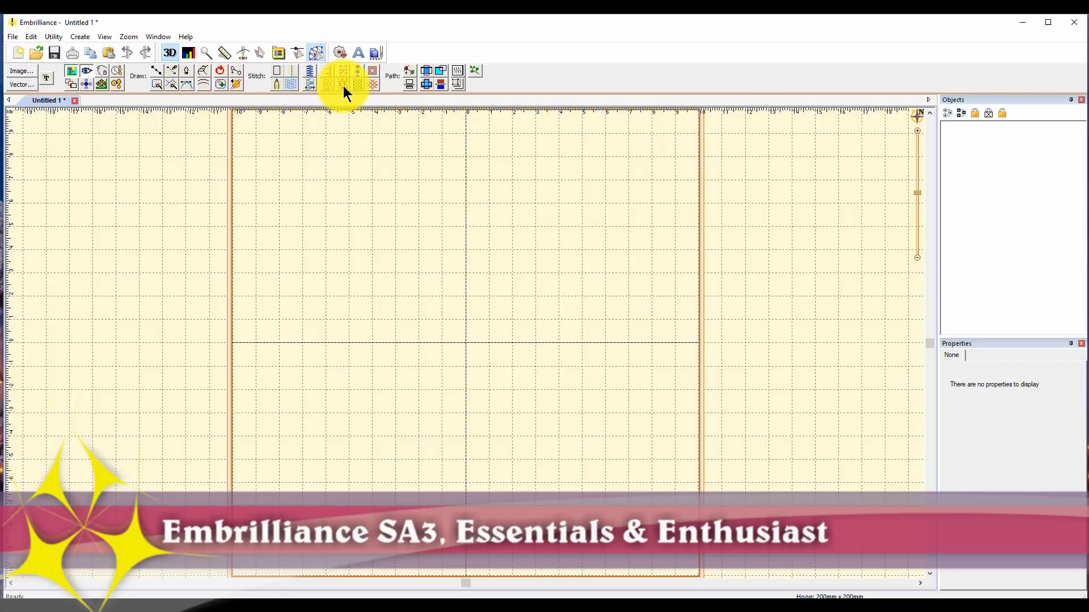
click(341, 51)
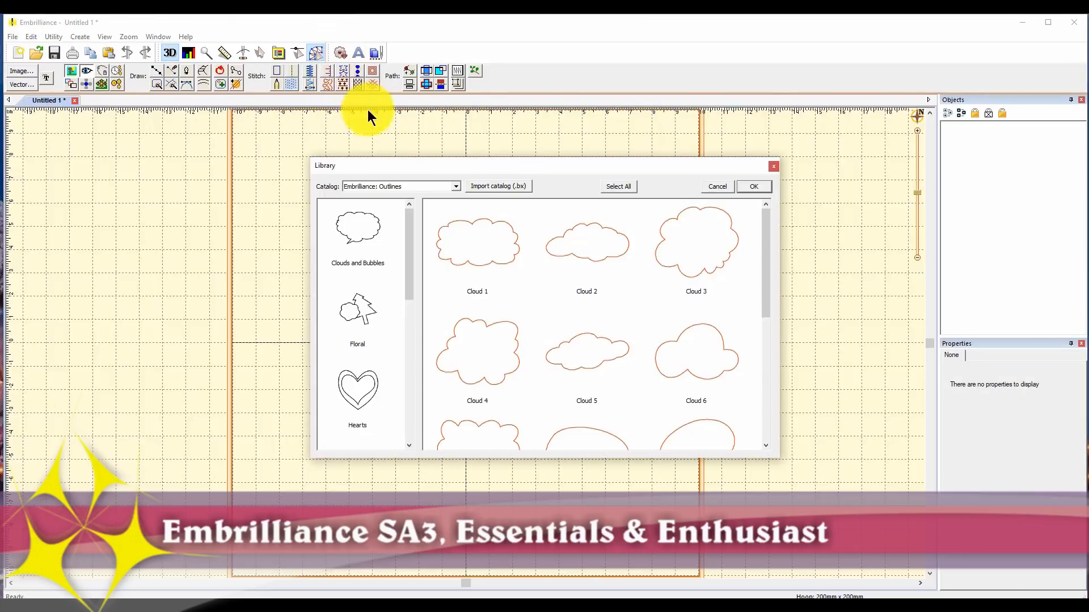
drag(410, 251, 410, 294)
click(369, 281)
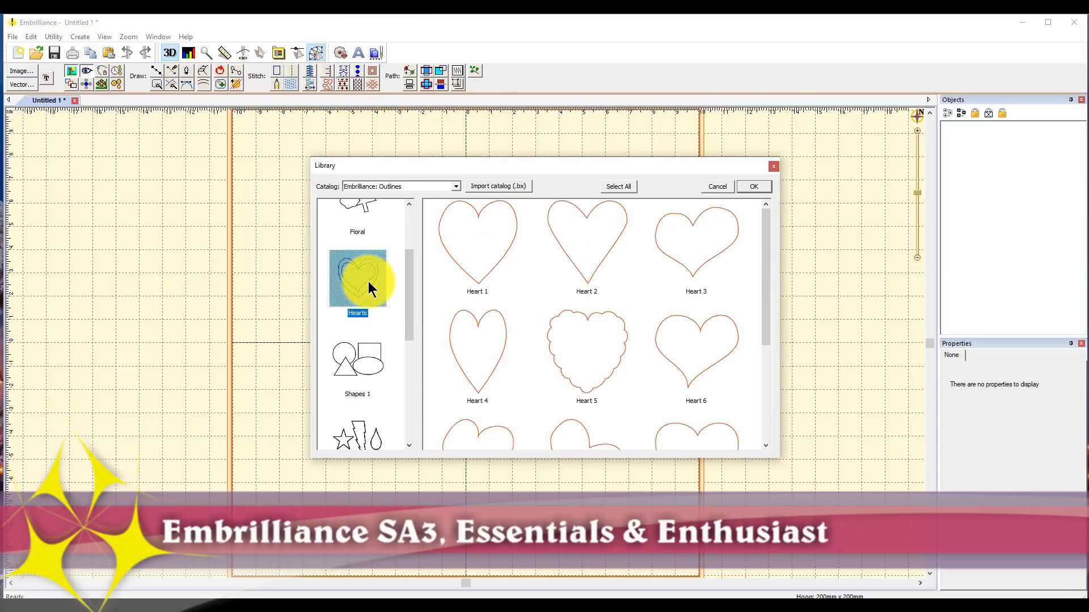
drag(765, 270, 767, 397)
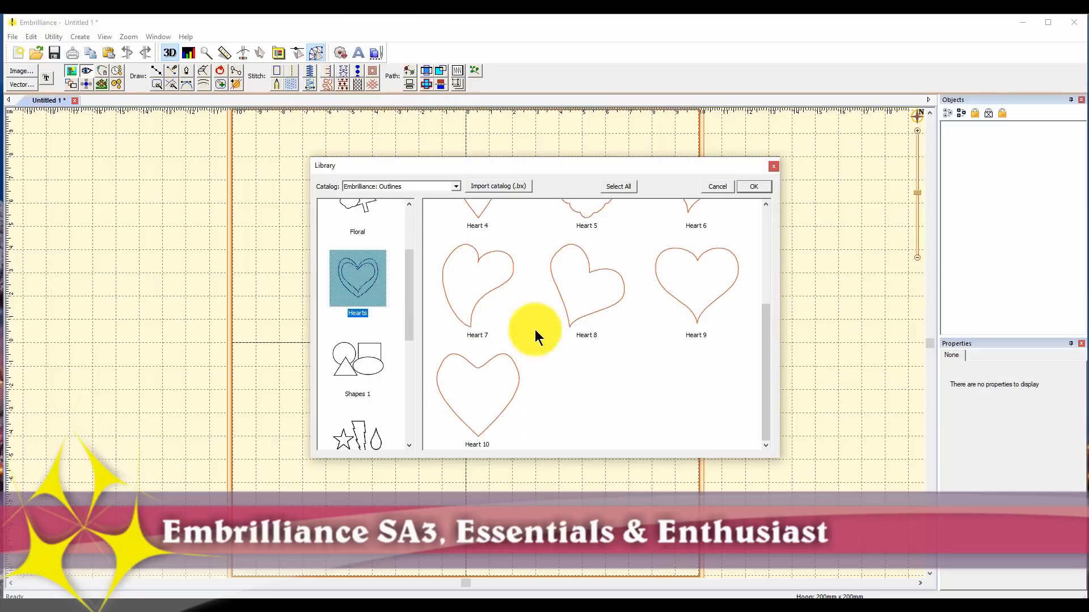
click(388, 349)
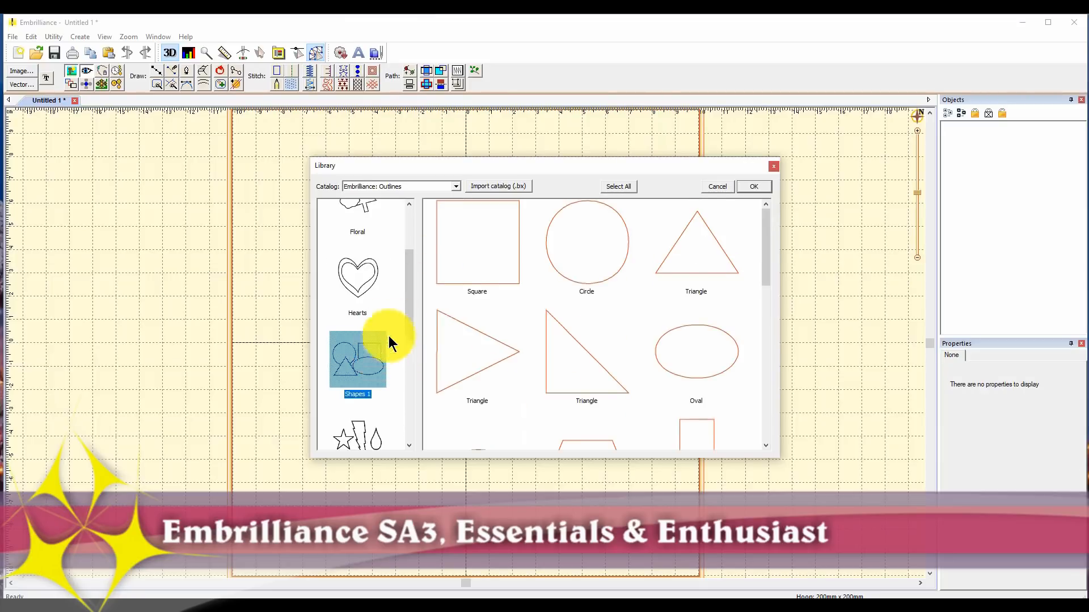
click(466, 264)
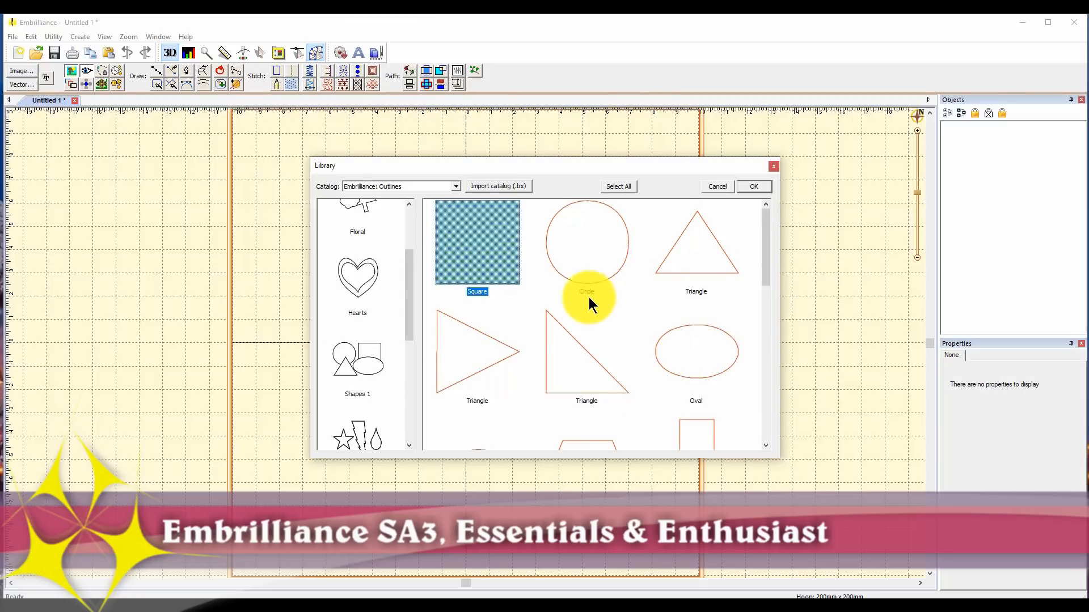
click(752, 187)
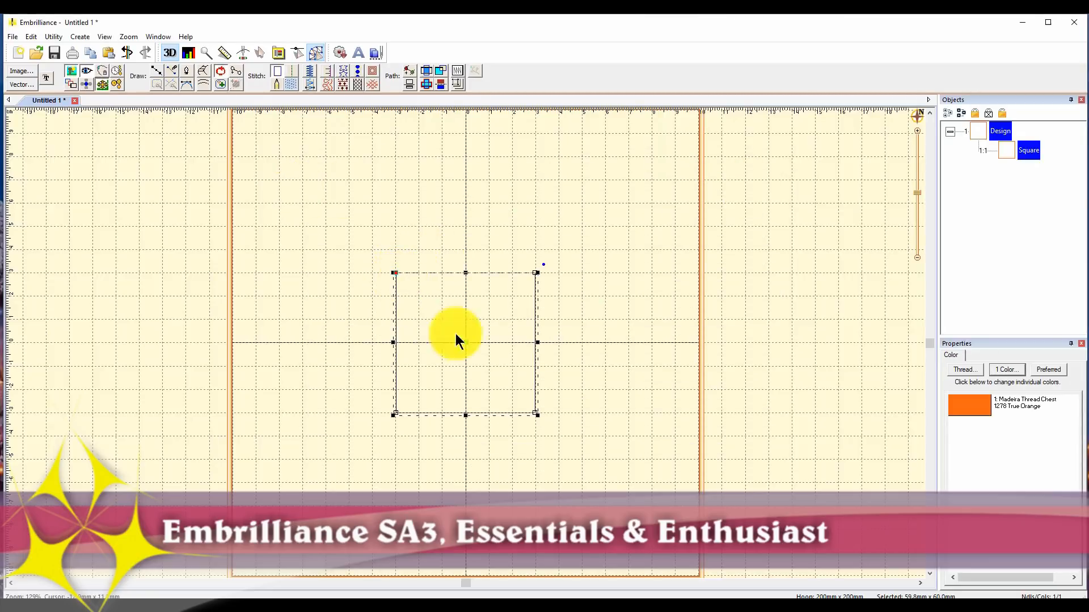
- Enlarge the square to about 123.4 by 123.8 mm and move it near the centre of the hoop
drag(537, 416, 671, 568)
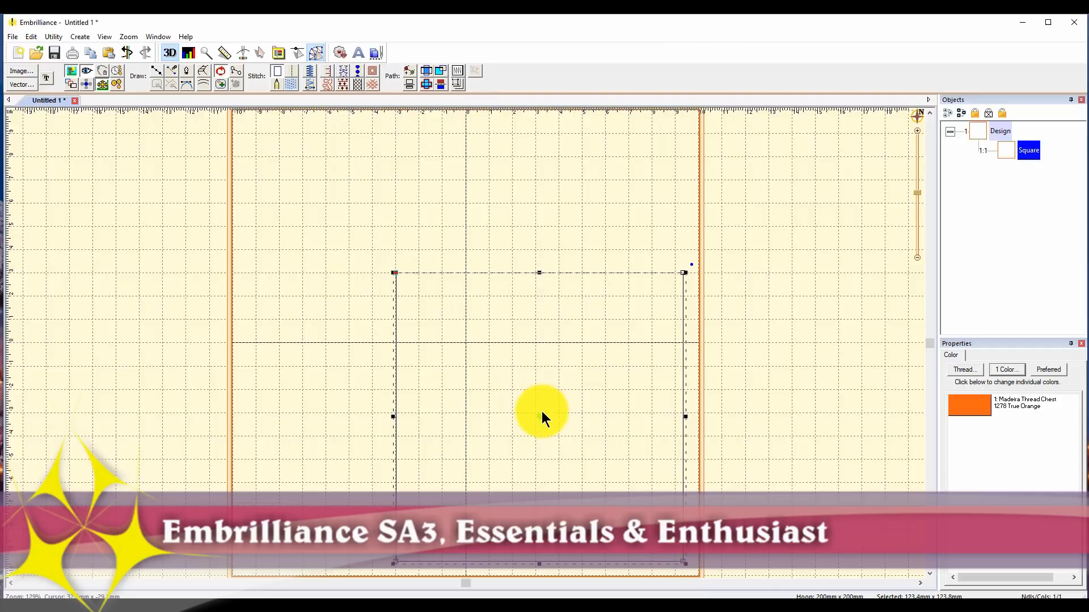
drag(540, 418, 467, 316)
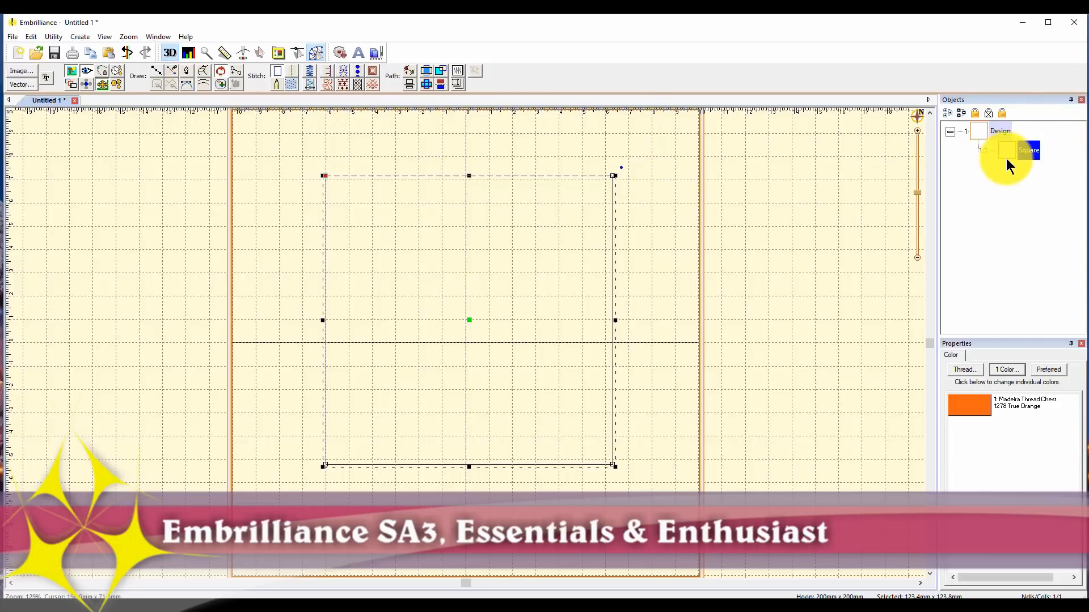
- Convert the square to a motif fill and add the Cross Stitch 12 motif from the CrossStitch category
click(343, 86)
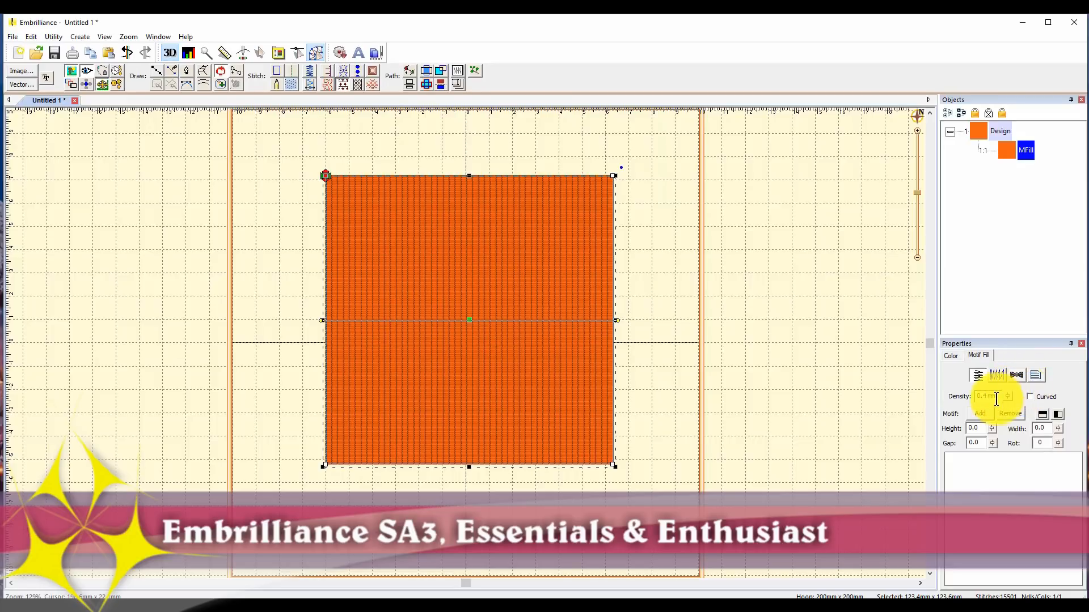
click(980, 414)
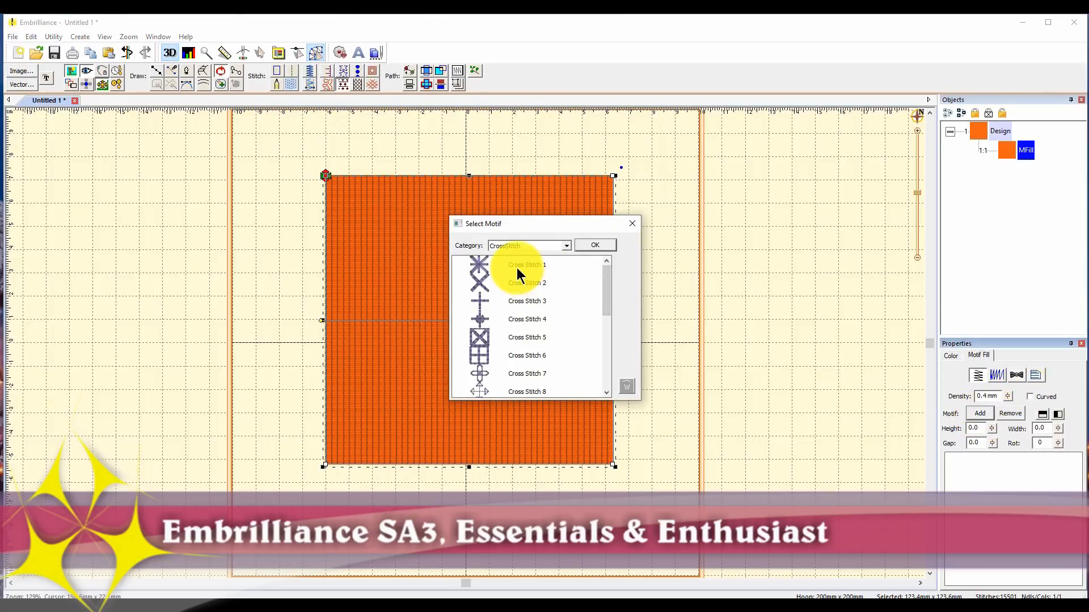
drag(604, 290, 598, 349)
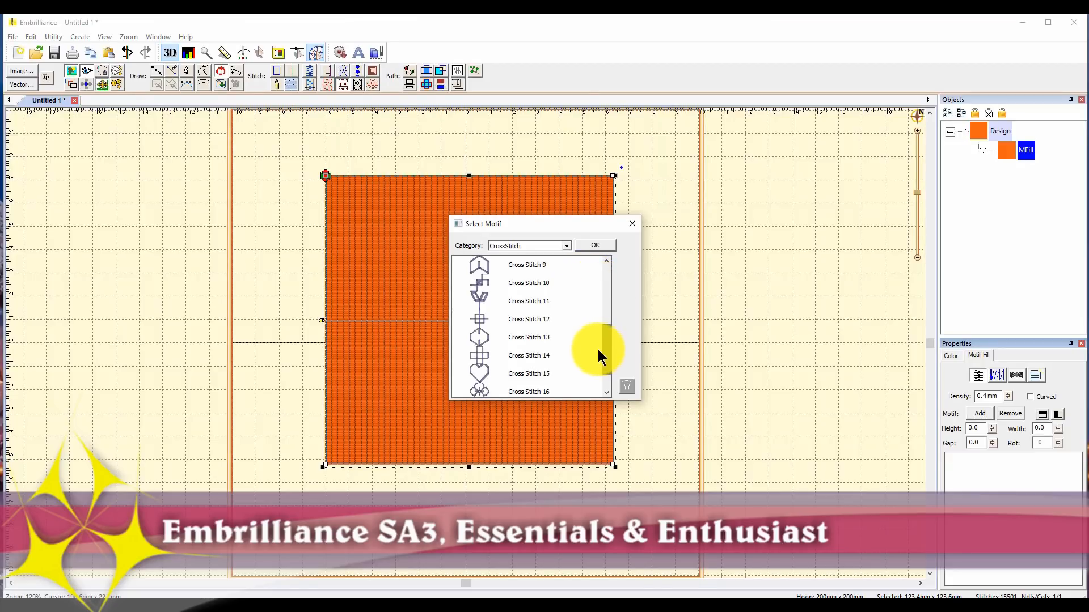
click(515, 321)
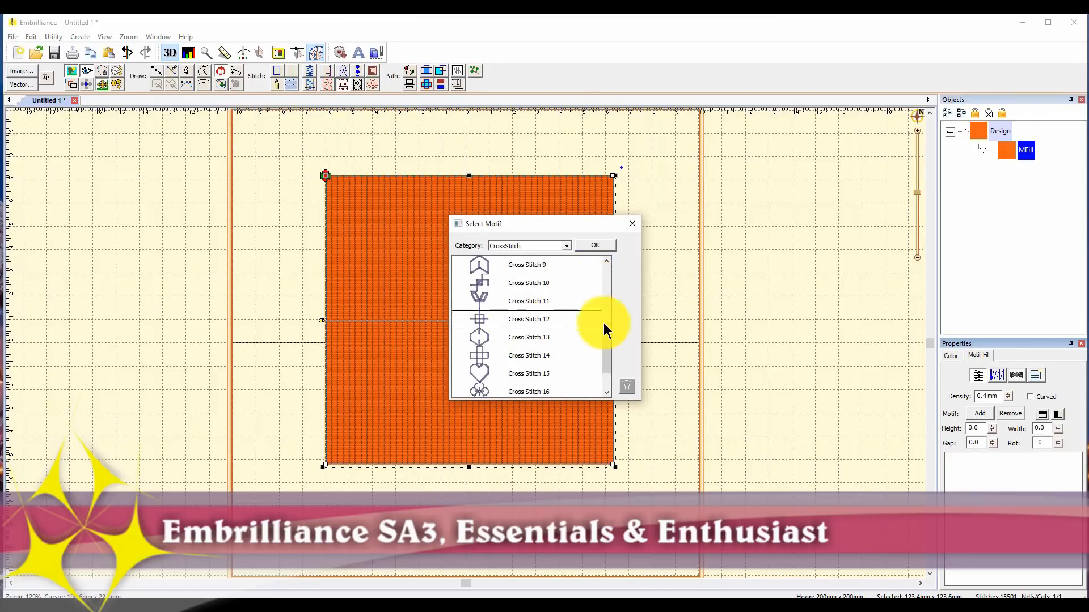
click(597, 245)
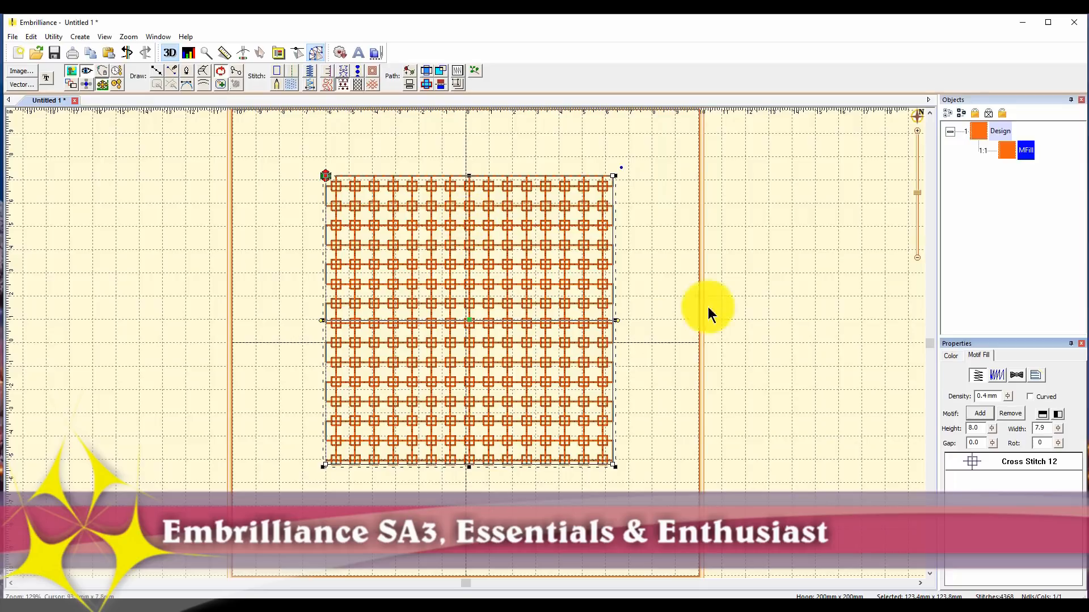
- Insert the Heart 1 outline from the Hearts group of the library into the design
click(342, 54)
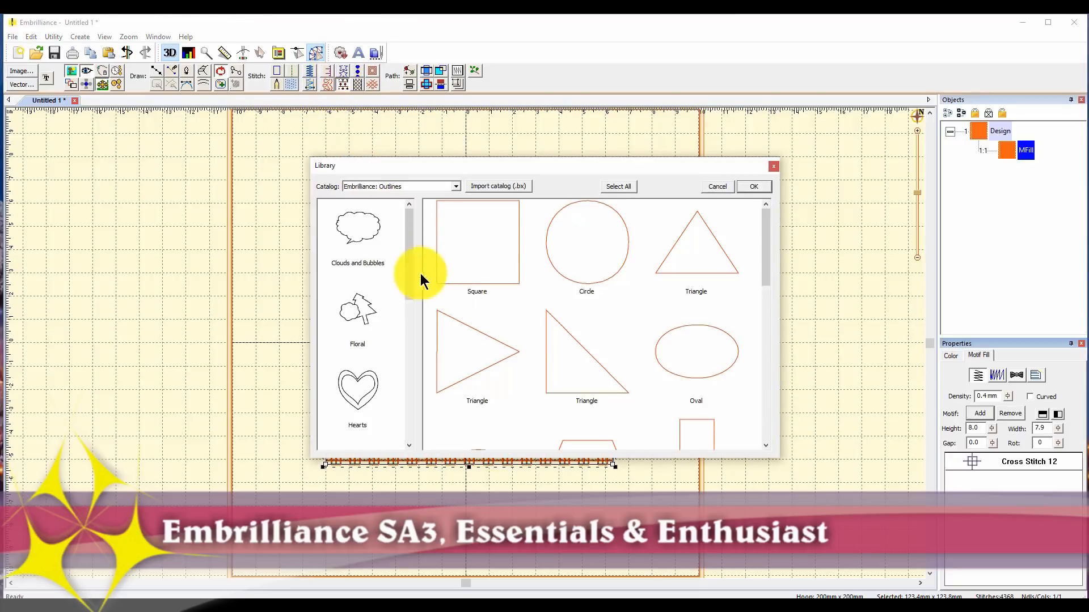
click(388, 369)
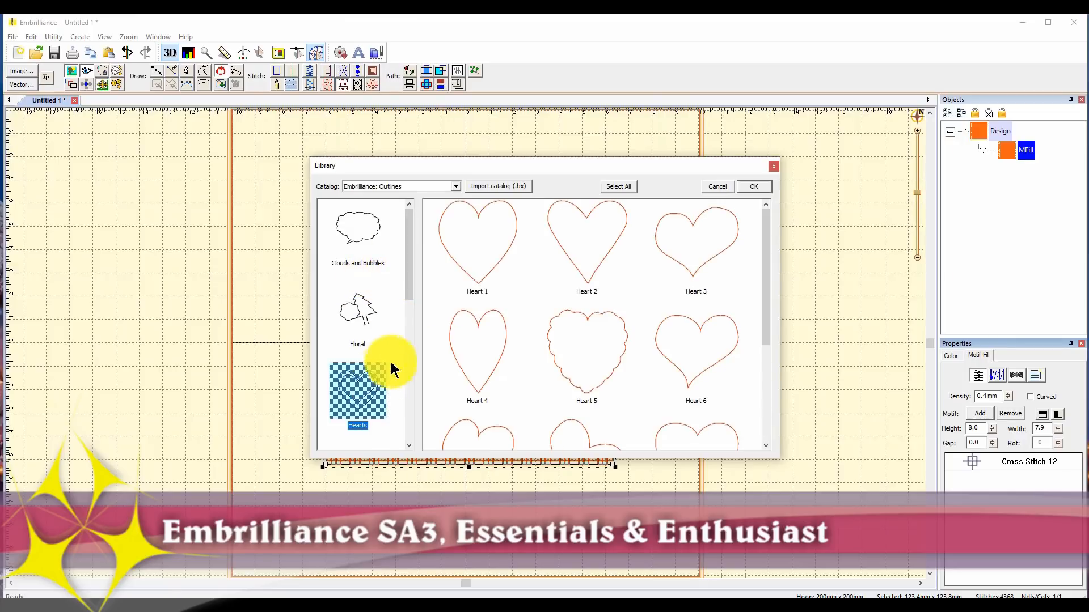
click(508, 236)
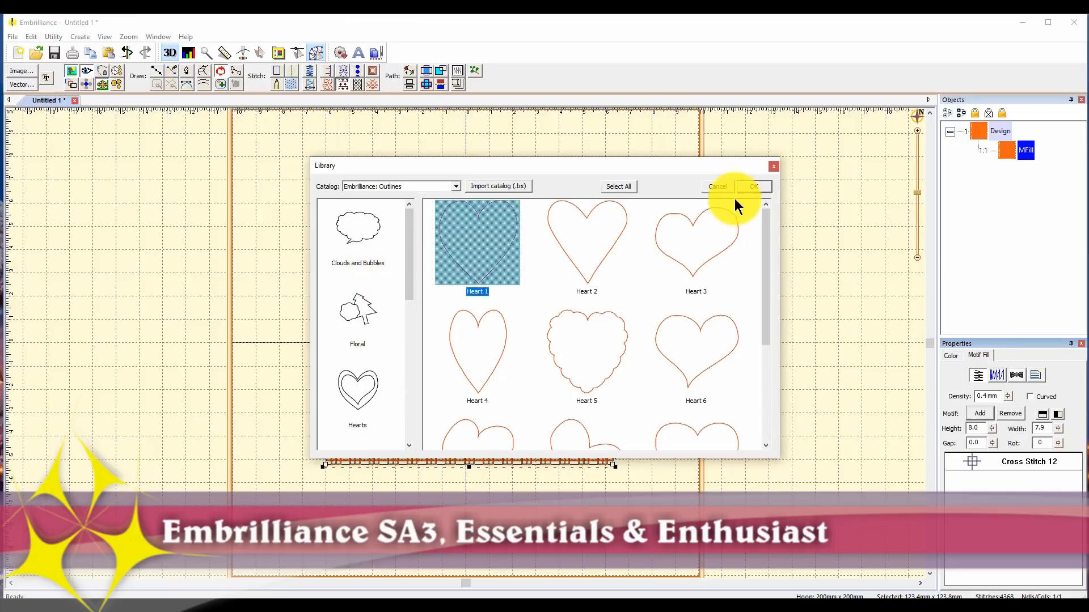
click(760, 186)
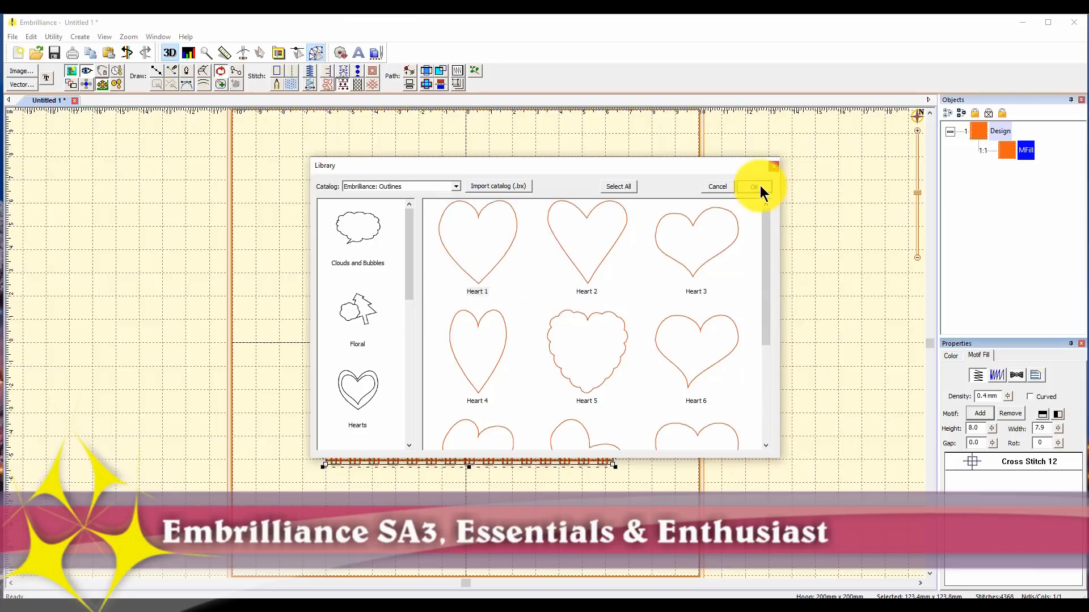
- Place the heart at about 59 by 63 mm over the middle of the motif square and convert it to a fill
drag(522, 280, 545, 272)
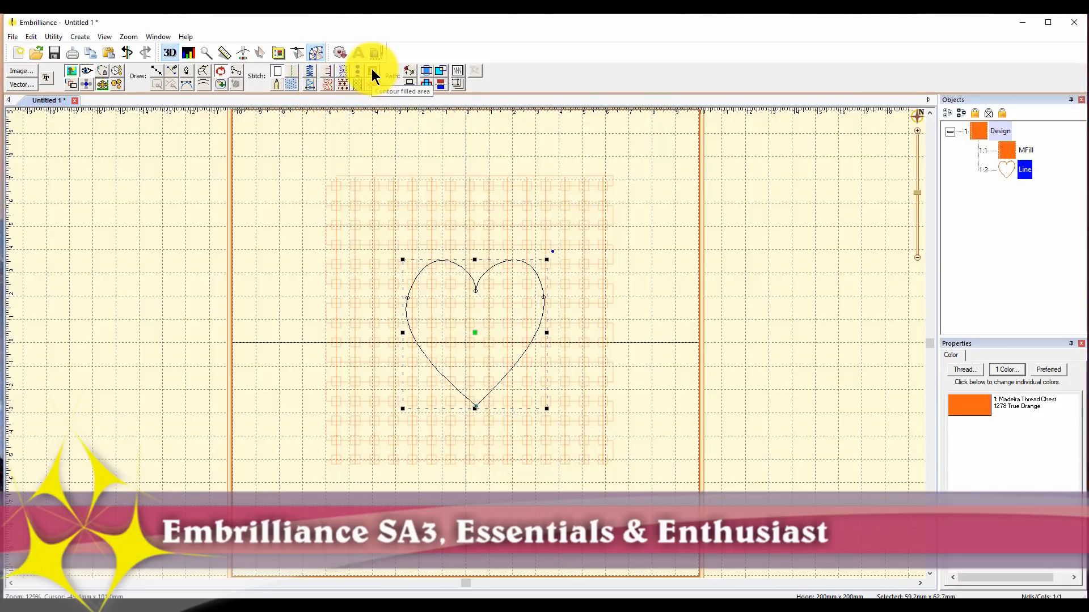
click(288, 83)
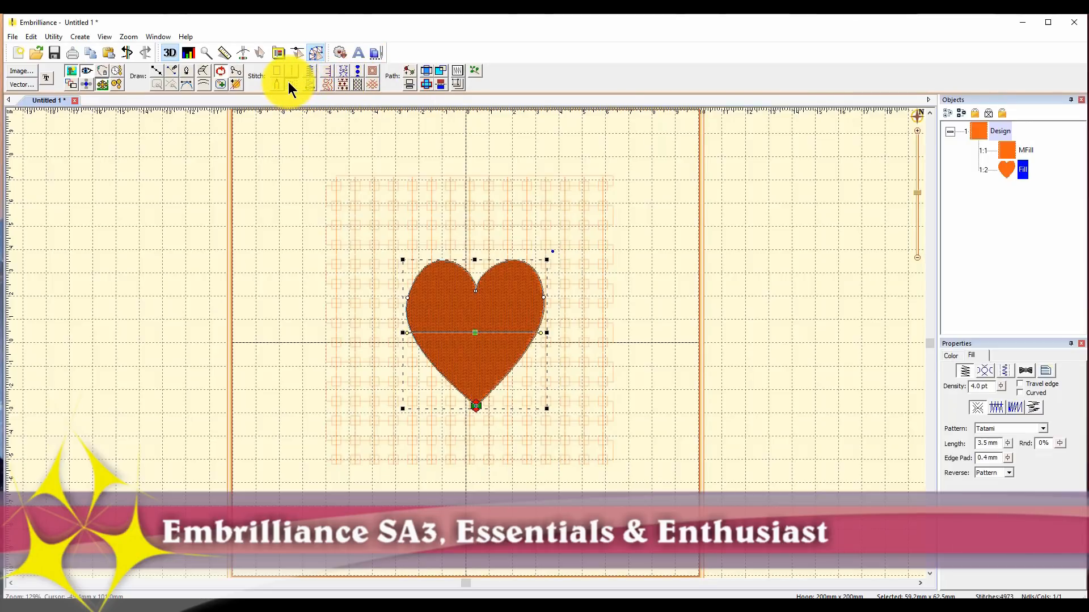
click(652, 295)
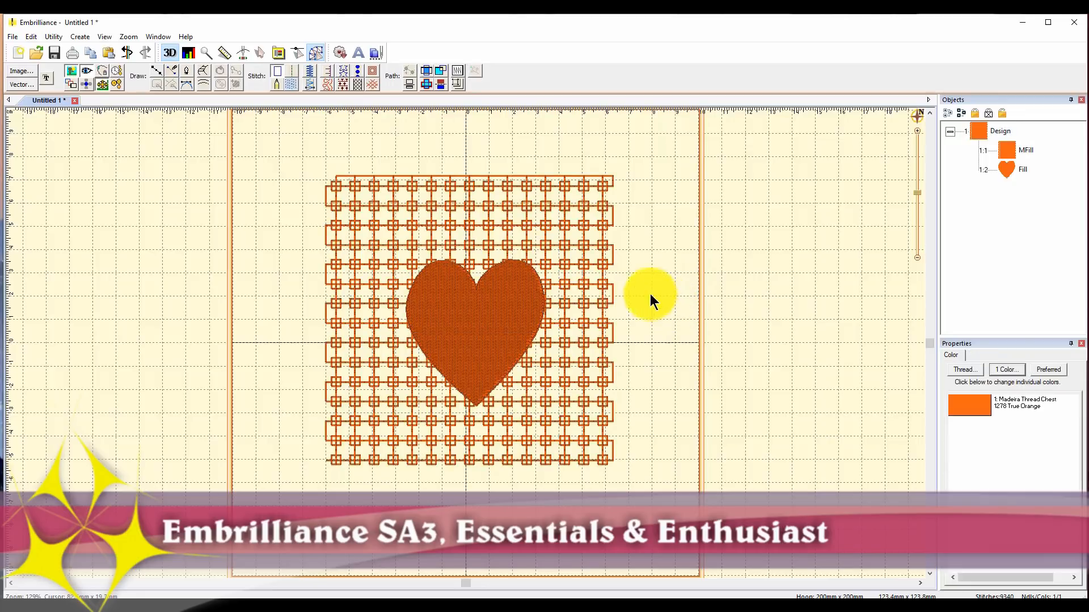
- Look through the fill patterns available for the heart, keeping Tatami
click(526, 278)
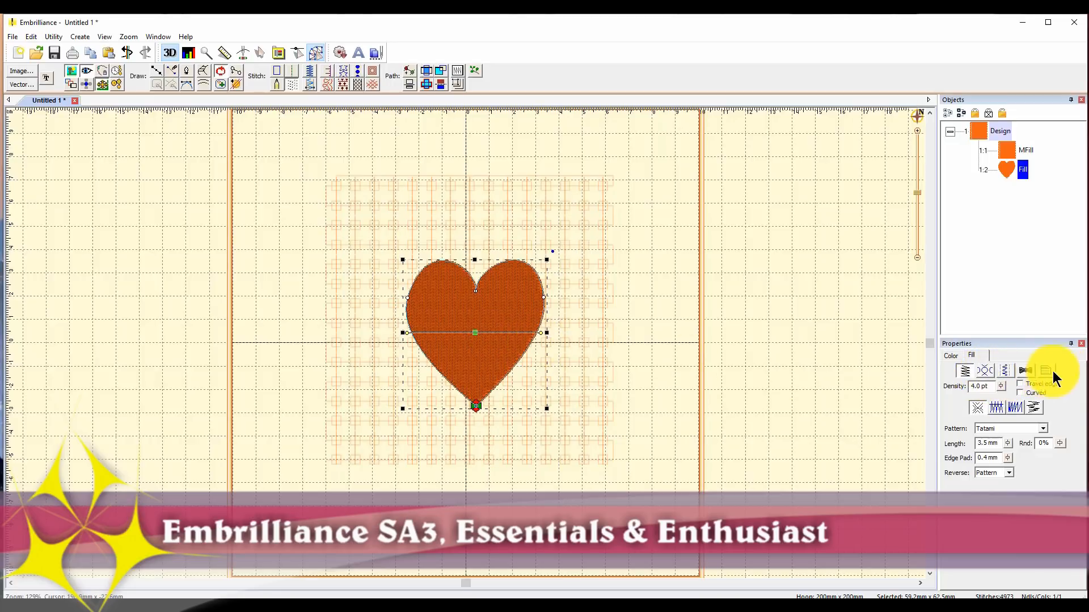
click(996, 410)
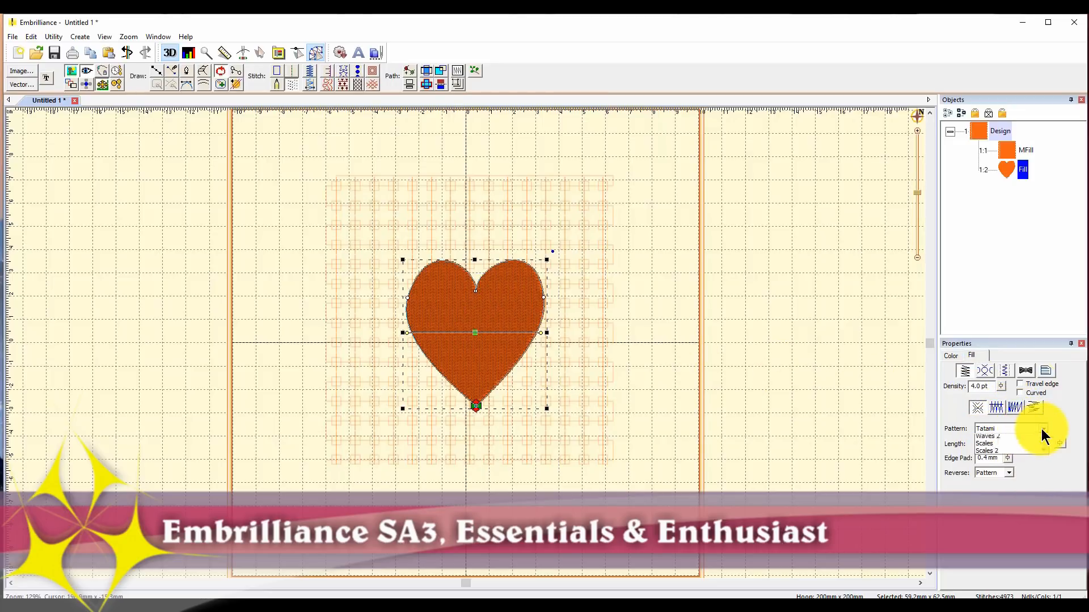
click(1042, 428)
click(1009, 454)
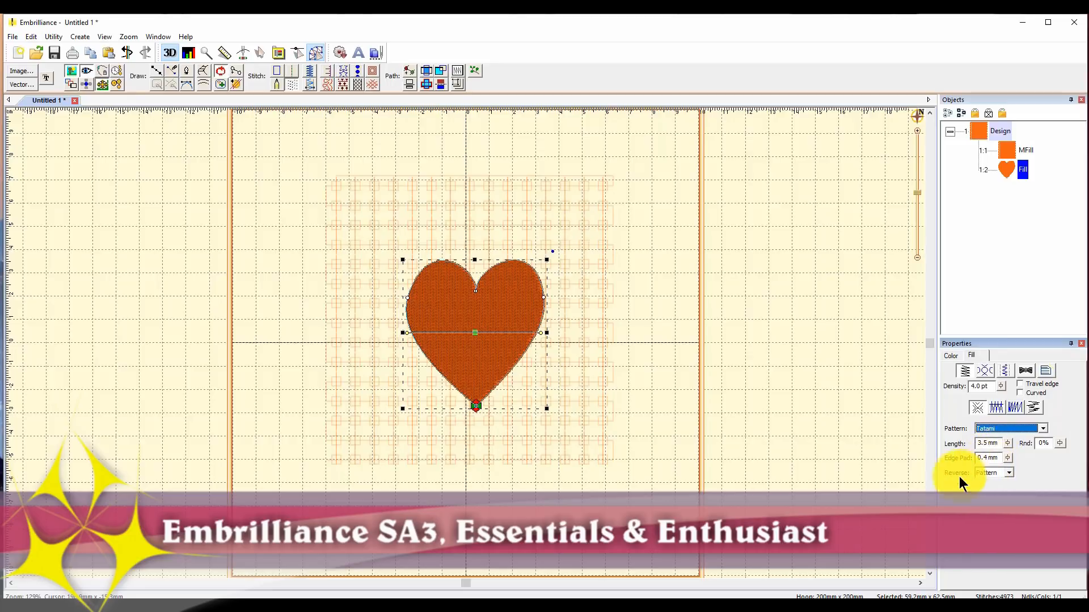
- Turn the heart into an appliqué by setting its thread's appliqué style to Applique Position
click(951, 355)
double_click(958, 412)
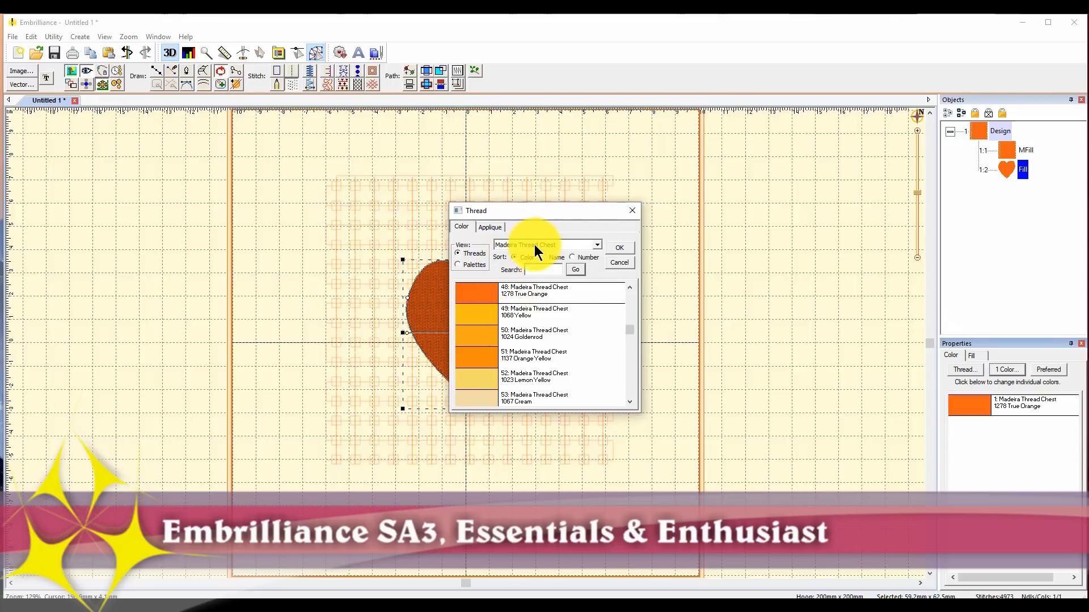
click(489, 227)
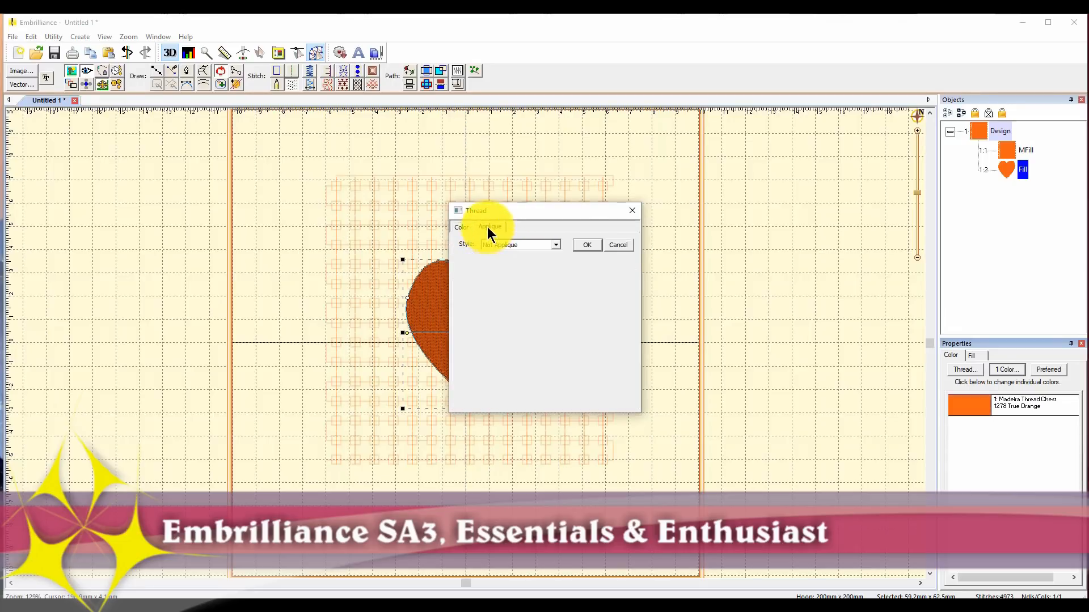
click(533, 245)
click(524, 261)
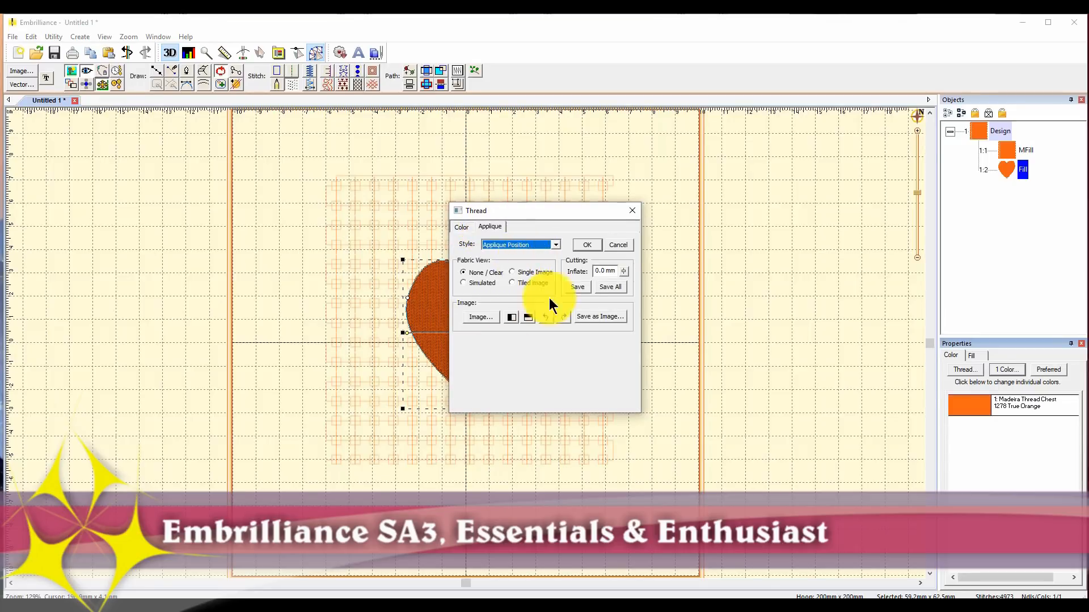
click(588, 245)
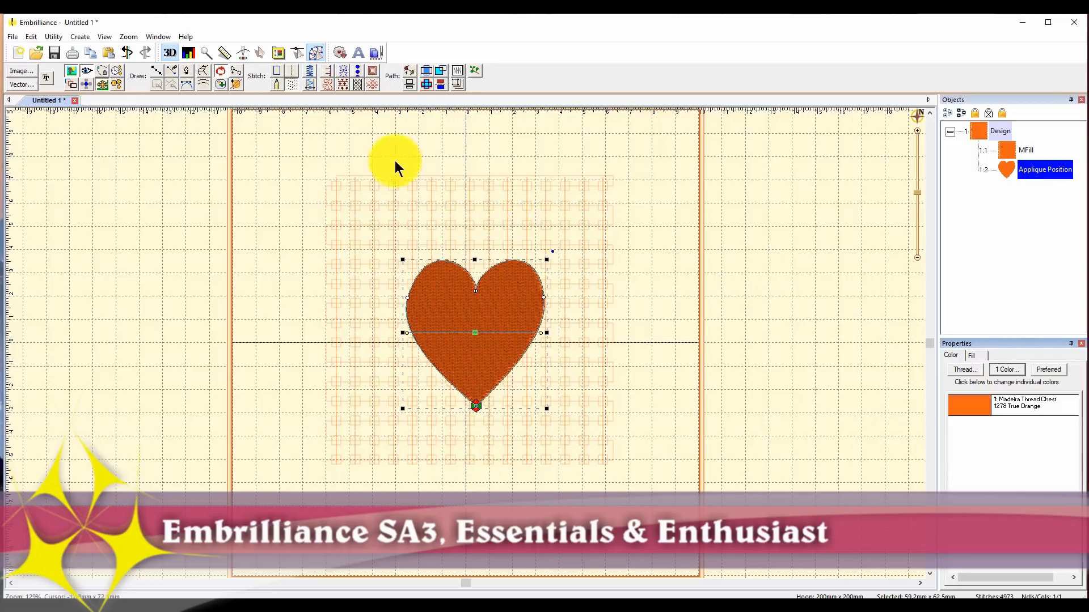
- Convert the heart to a run stitch and review its appliqué style and fabric view settings
click(292, 70)
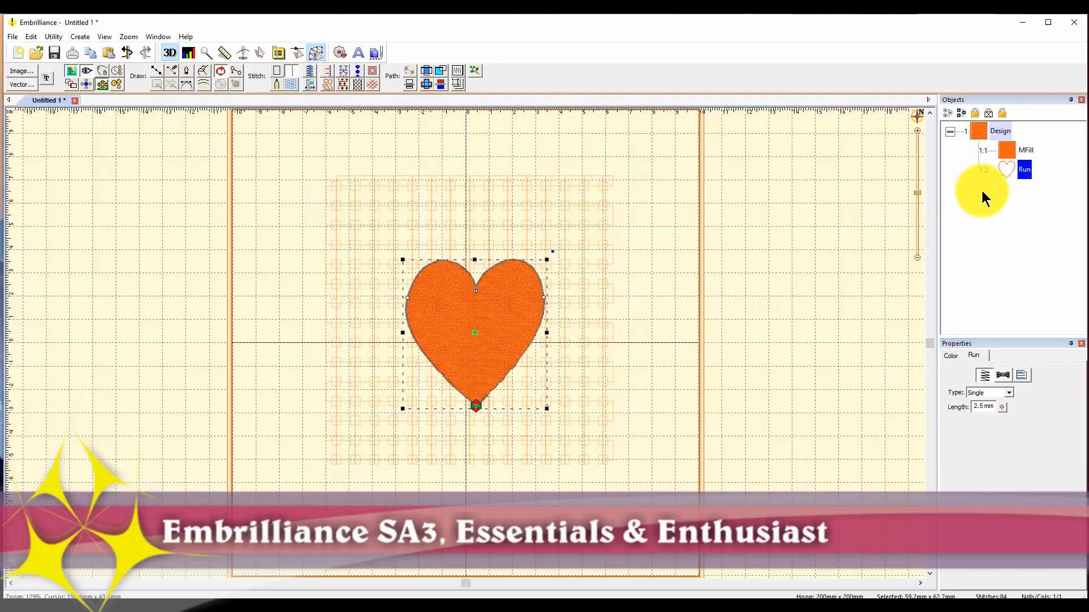
click(951, 356)
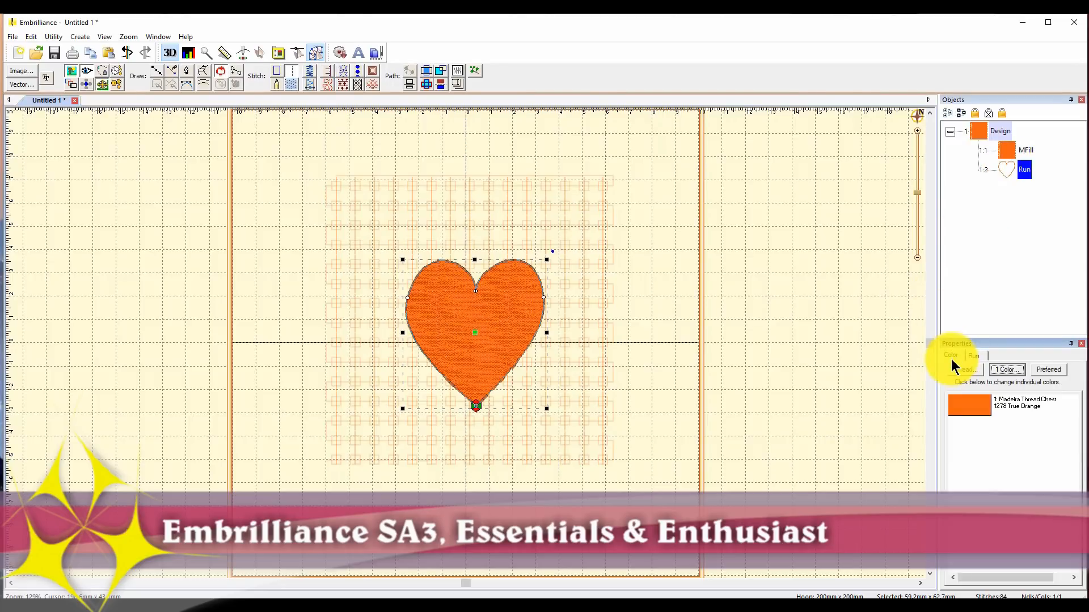
click(963, 406)
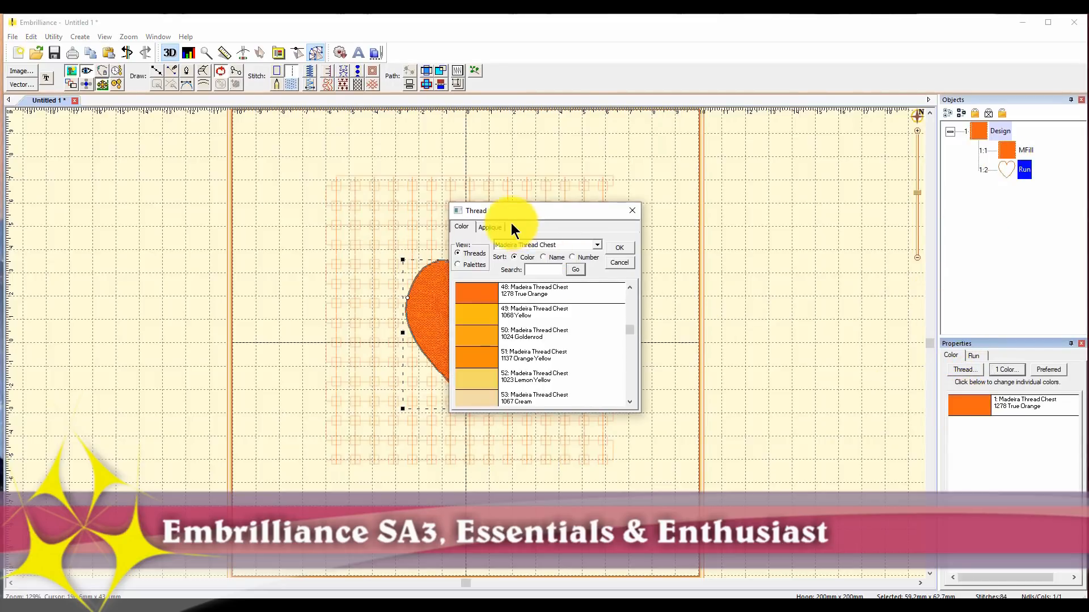
click(491, 227)
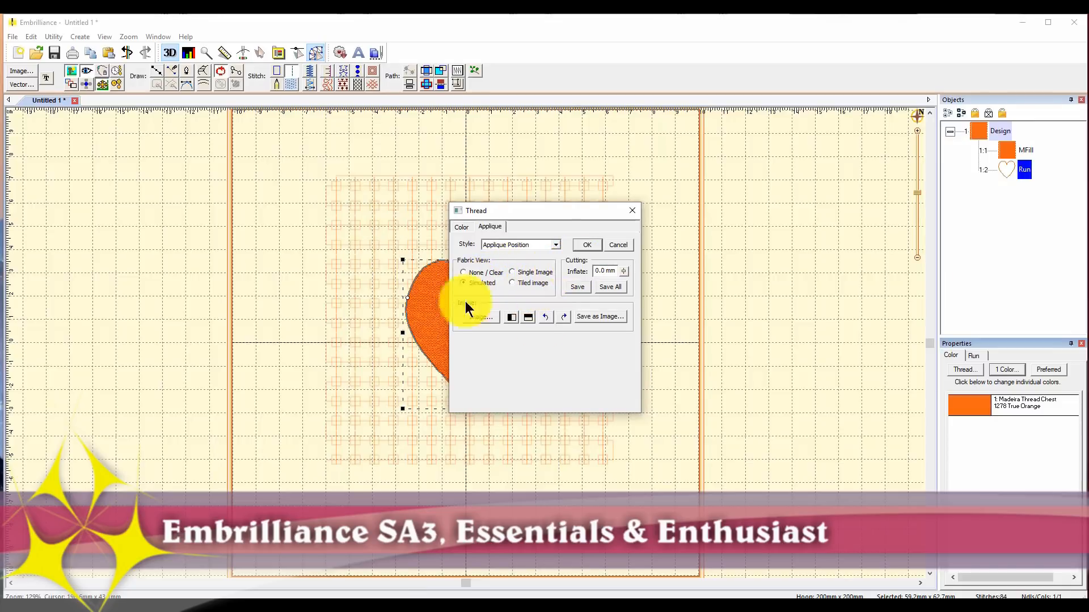
click(586, 247)
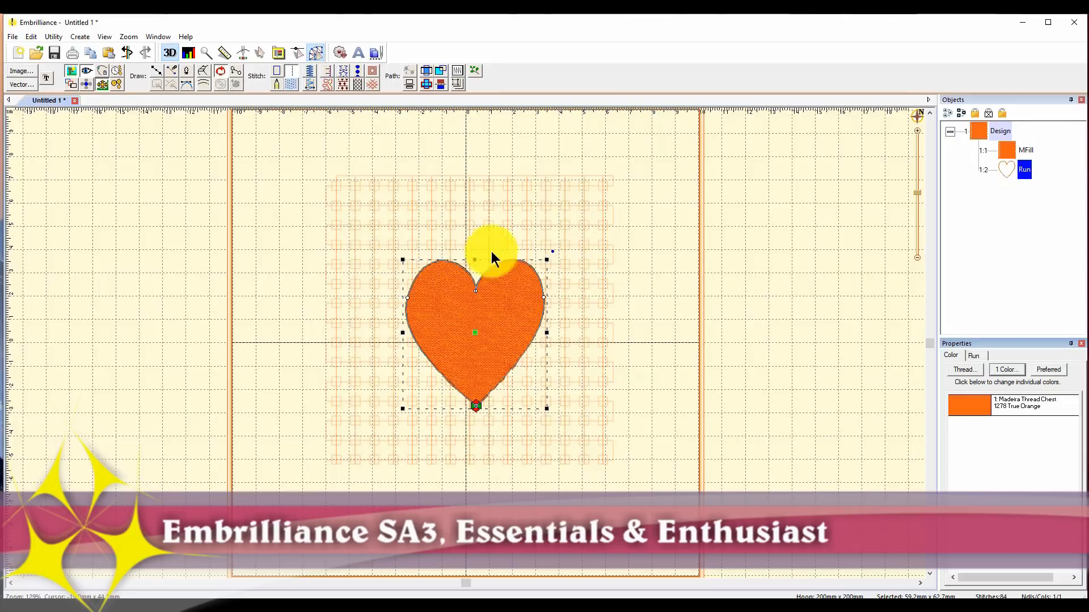
click(756, 266)
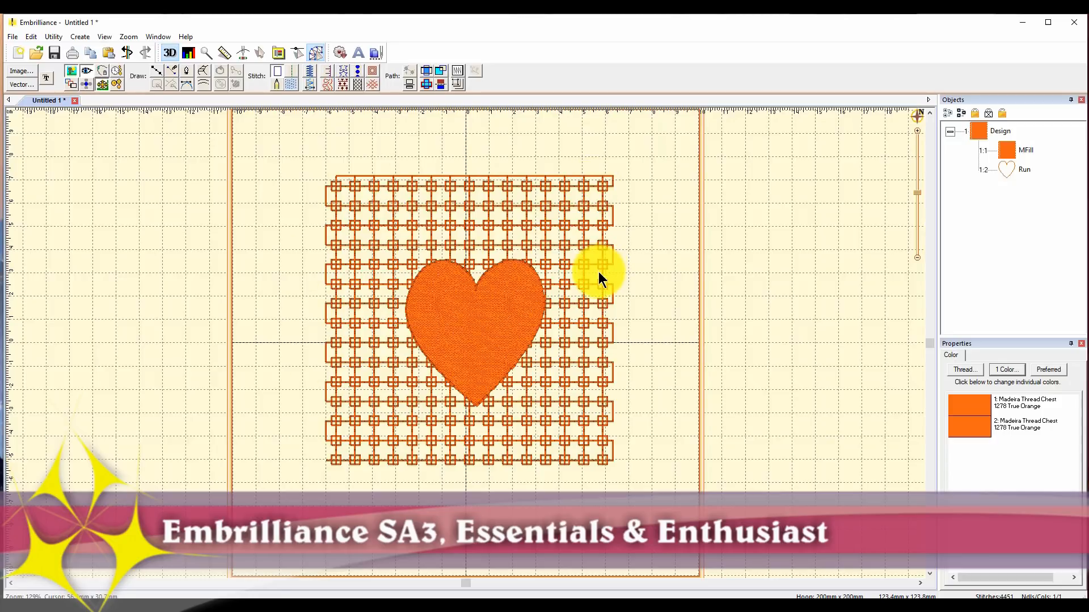
click(359, 51)
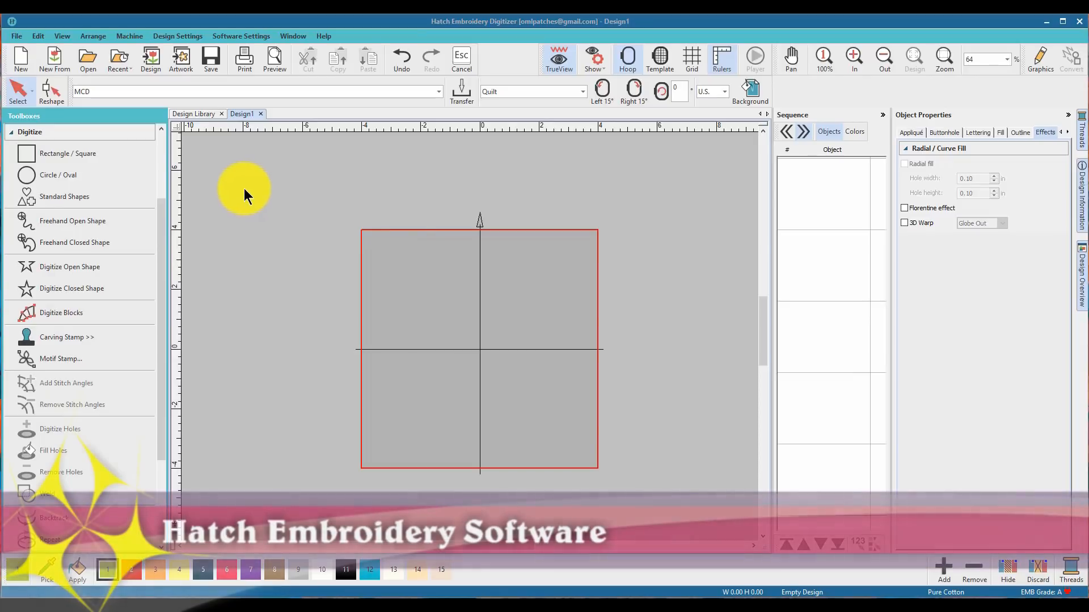
- In Hatch Embroidery Digitizer, draw a motif-filled rectangle about 7.23 by 7.29 in inside the hoop with the Rectangle / Square digitizing tool
click(52, 131)
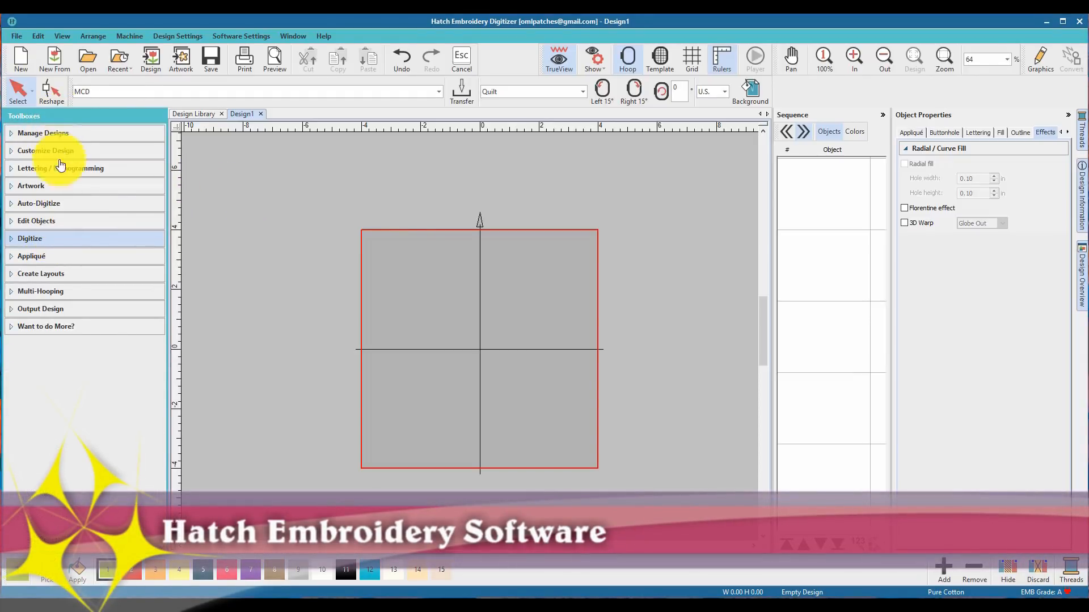
click(56, 241)
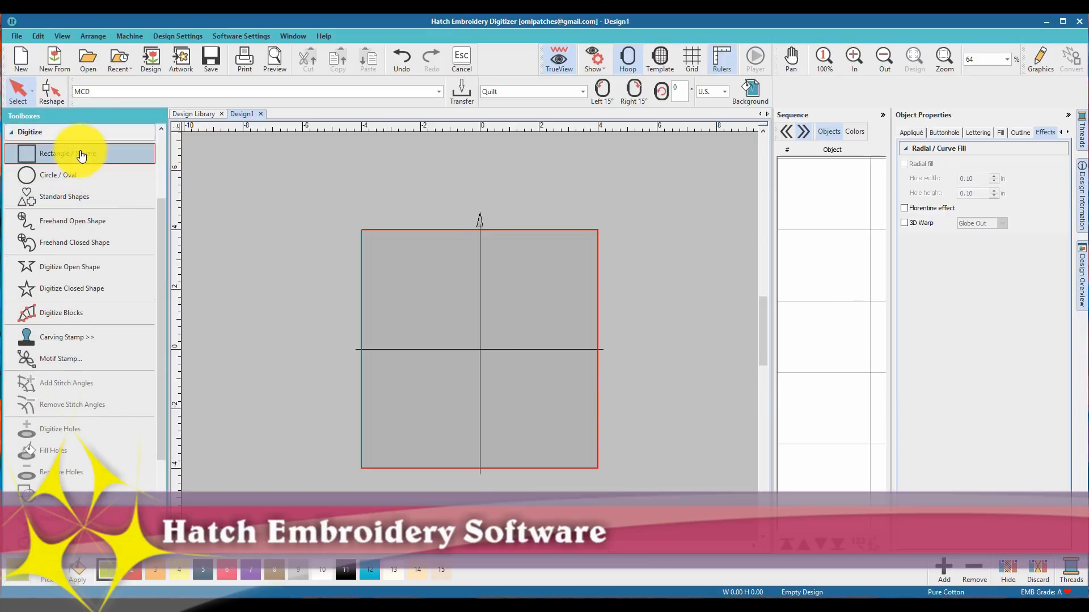
click(78, 152)
click(372, 242)
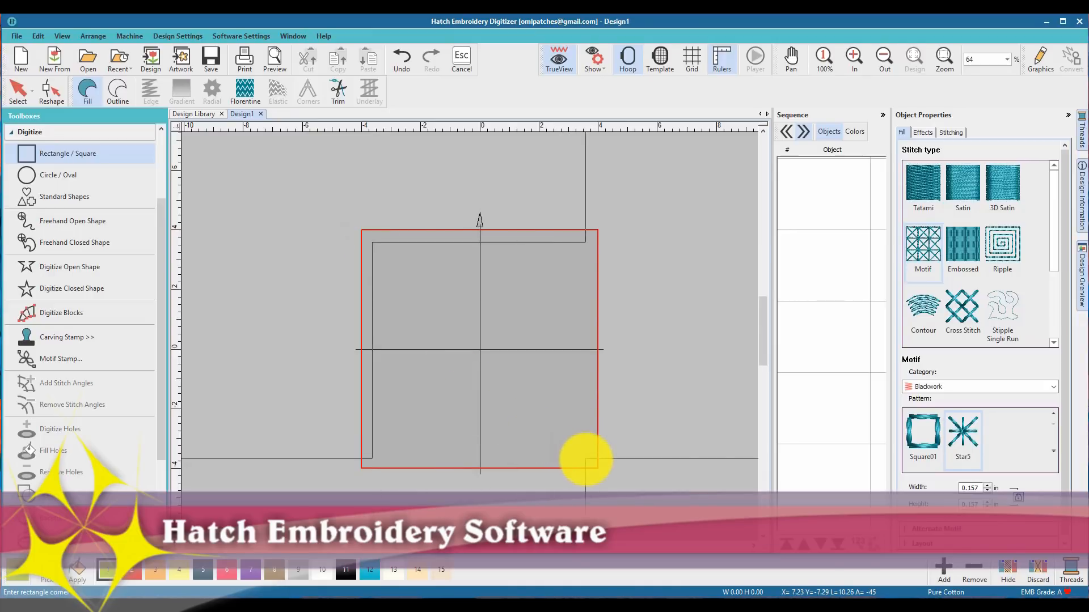
click(586, 460)
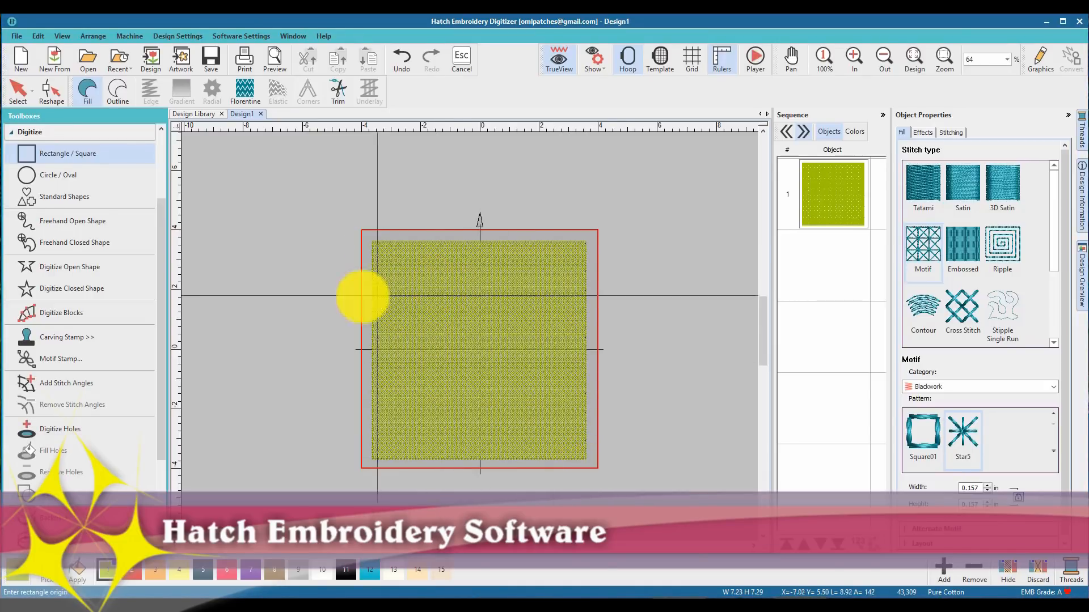
- Select the square and keep its stitch type as Motif with the Blackwork category
click(17, 89)
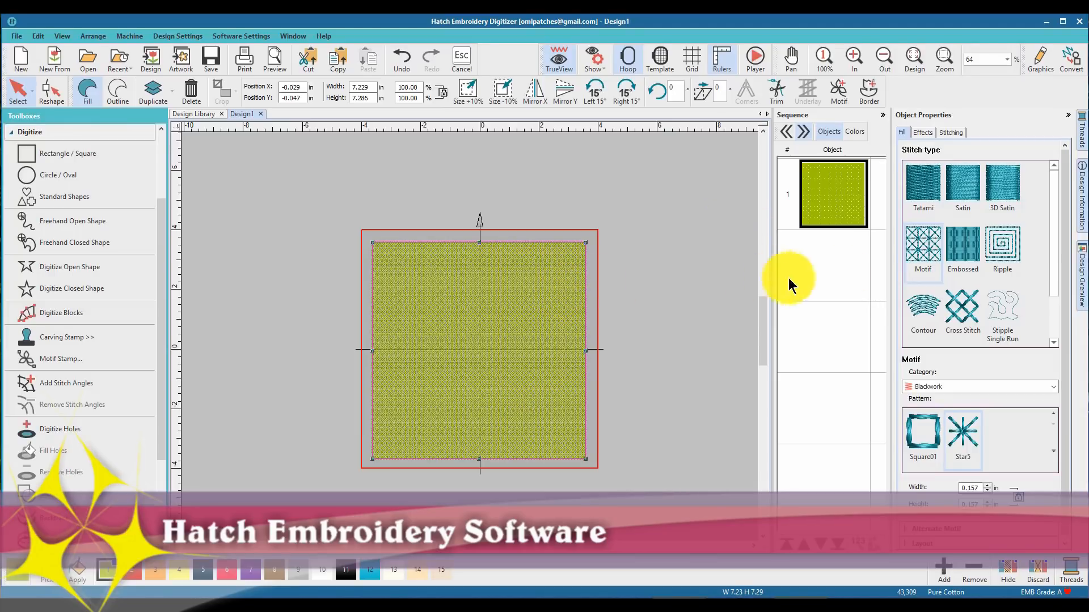
click(952, 253)
click(919, 251)
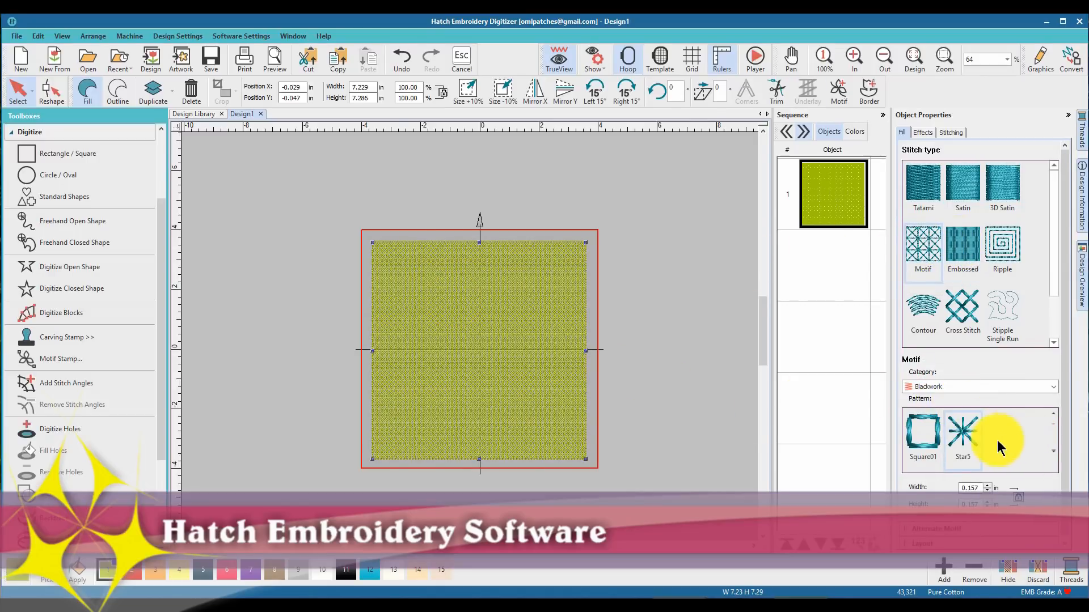
click(979, 381)
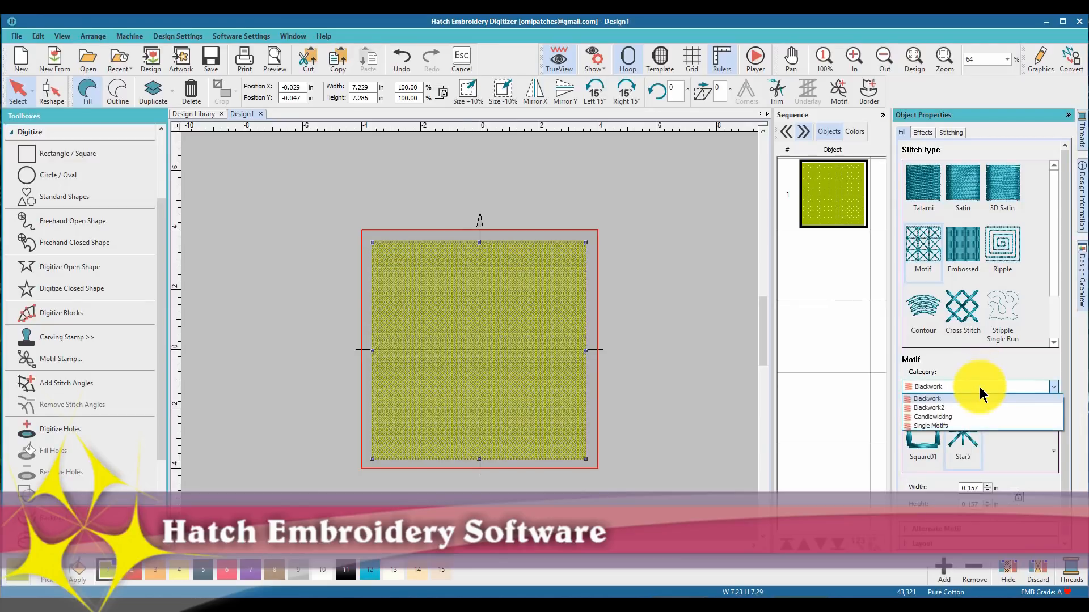
click(979, 386)
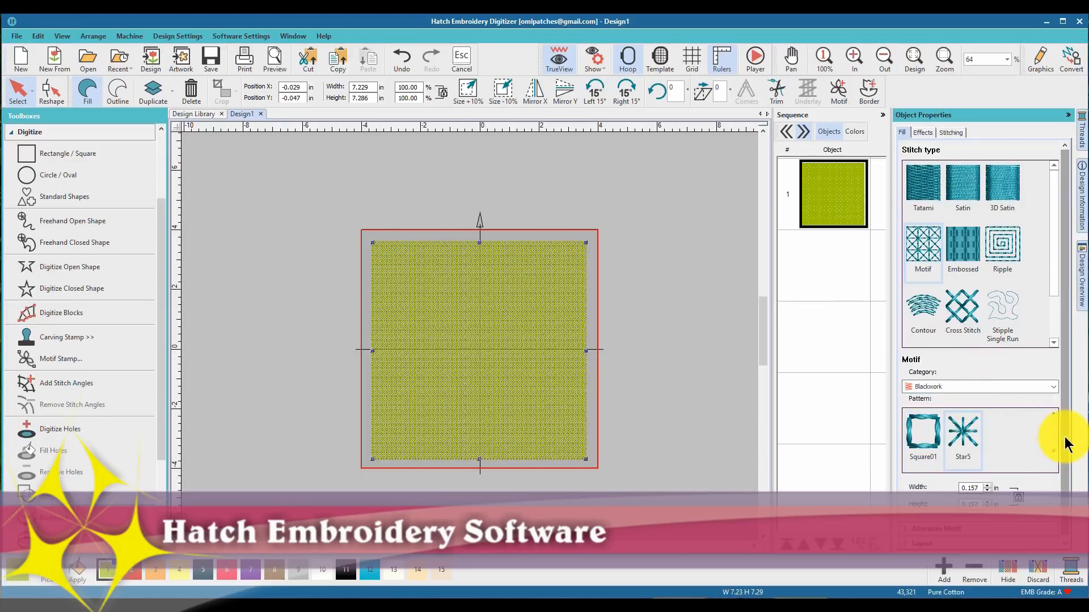
- Enable an alternate motif for the square's fill using the Blackwork Star5 pattern, and show the fill's layout settings
scroll(966, 447, down, 1)
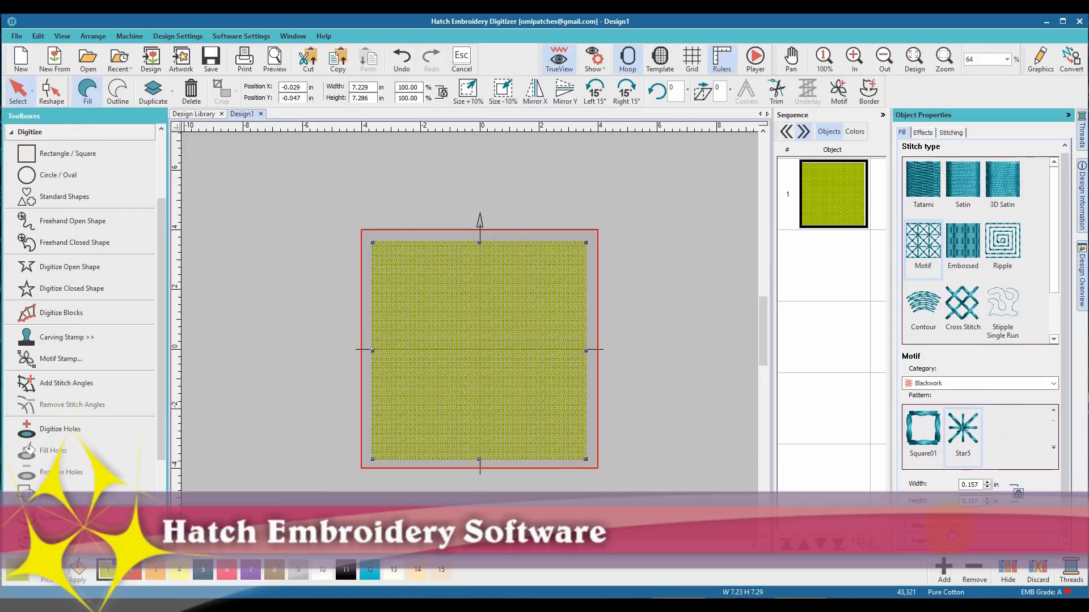
scroll(988, 482, down, 3)
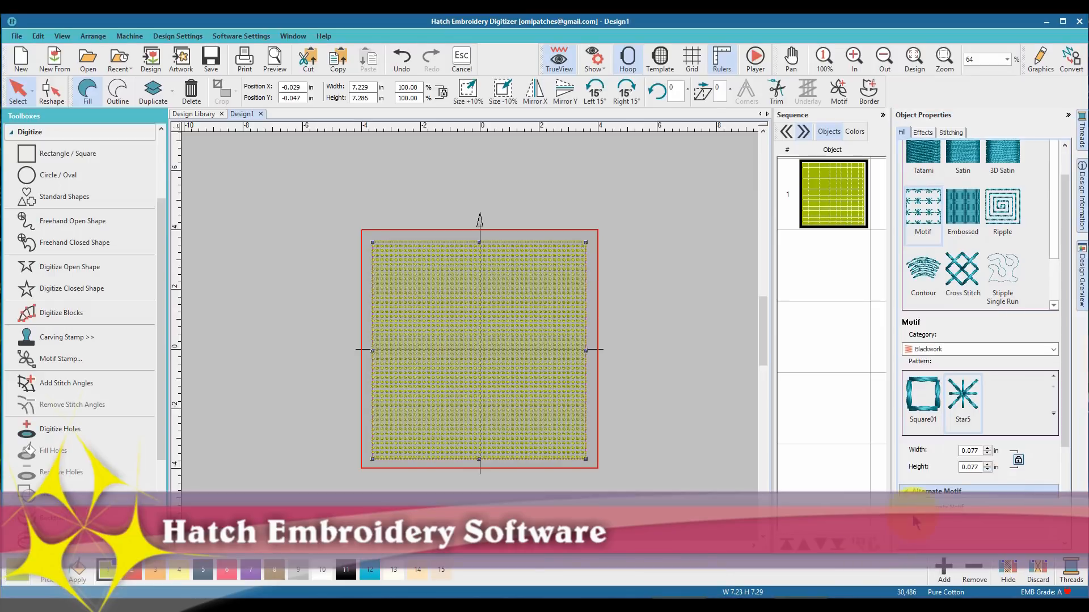
drag(1065, 394, 1070, 526)
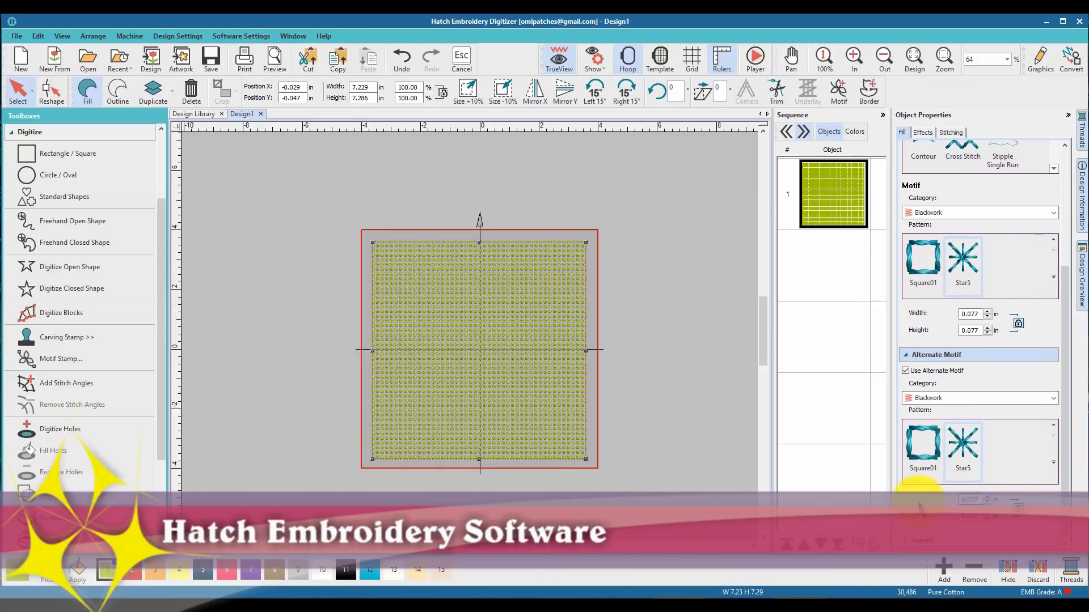
click(901, 548)
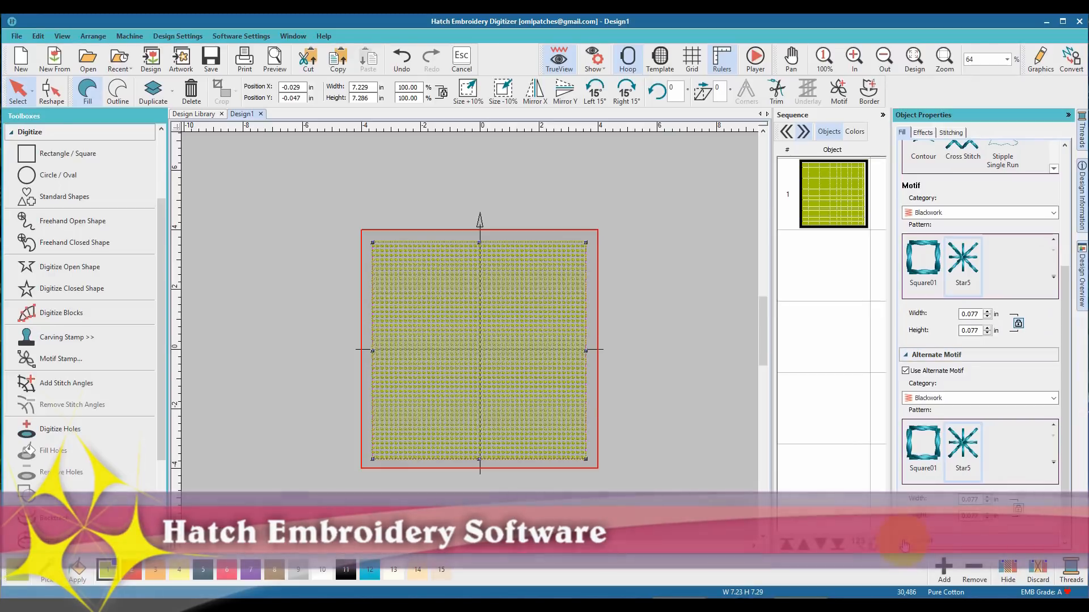
drag(1066, 424, 1062, 513)
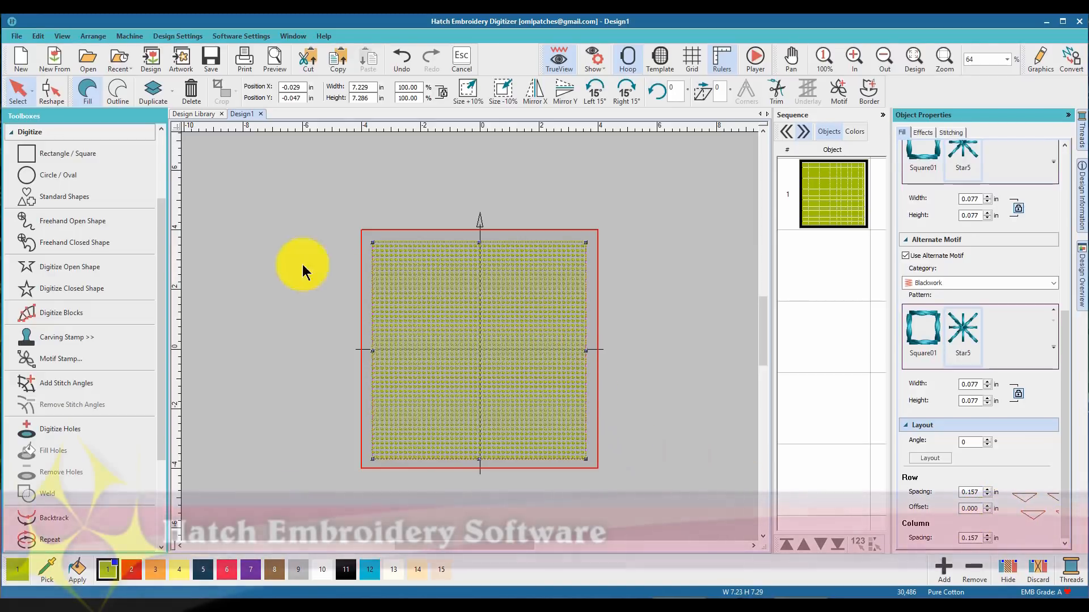
- Add heart shape H from the Borders category of the standard shapes over the middle of the square
click(66, 200)
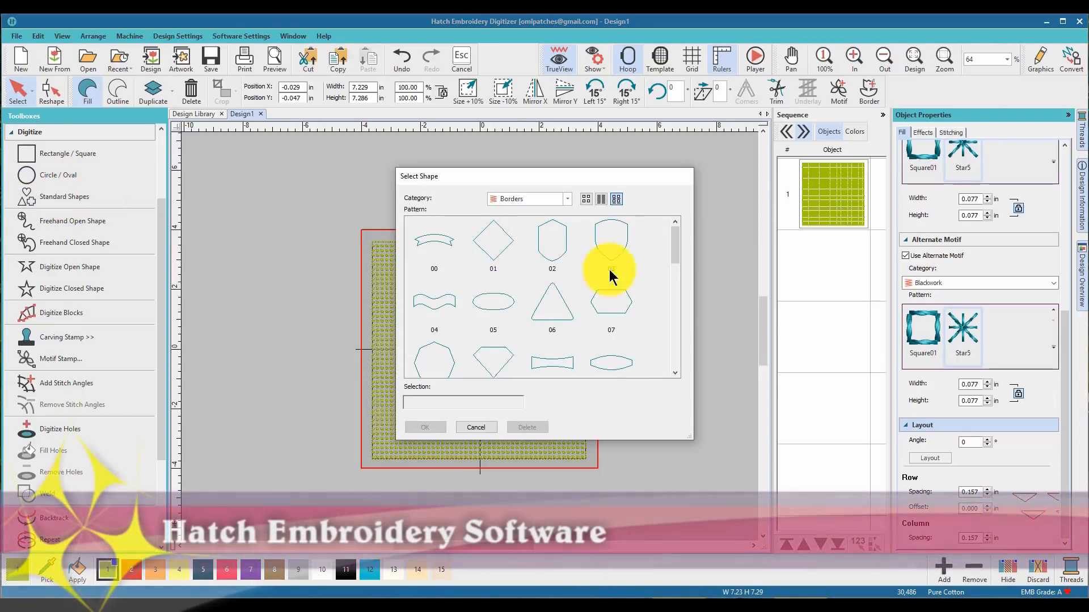
drag(675, 257, 673, 284)
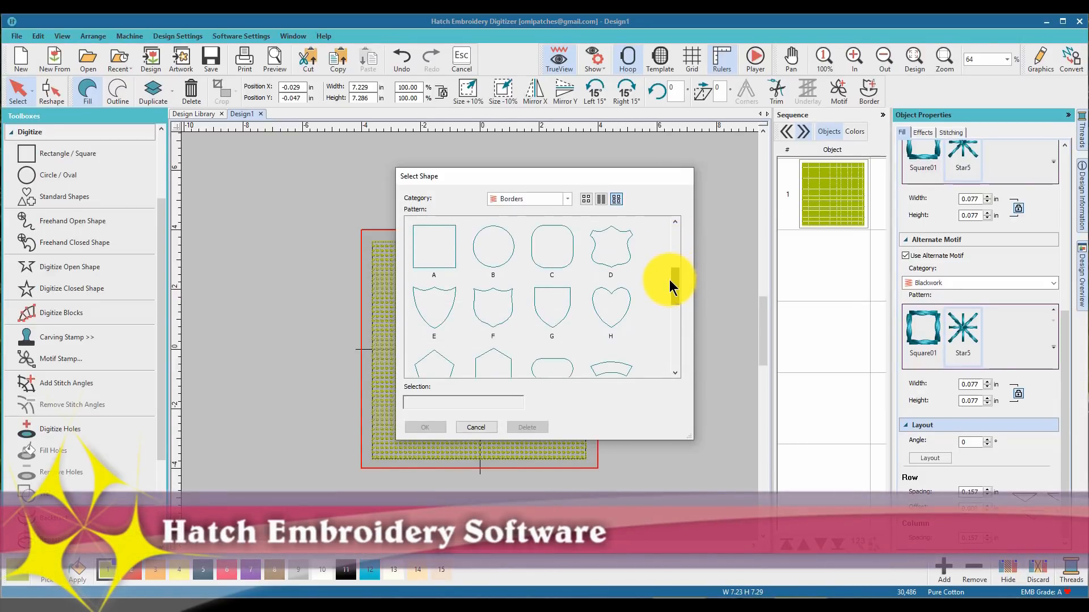
click(611, 299)
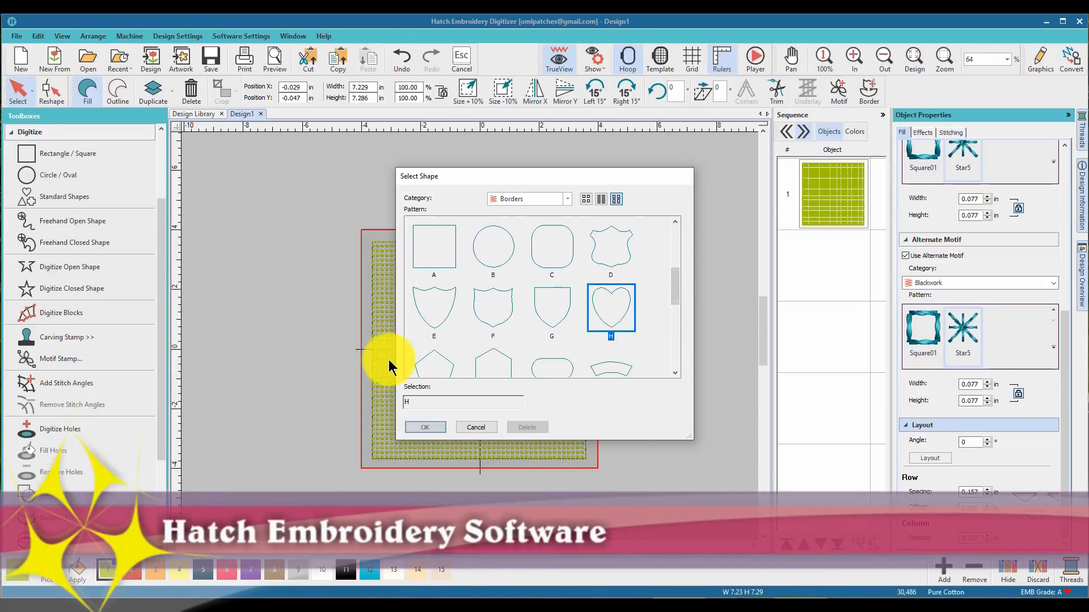
click(426, 428)
click(442, 306)
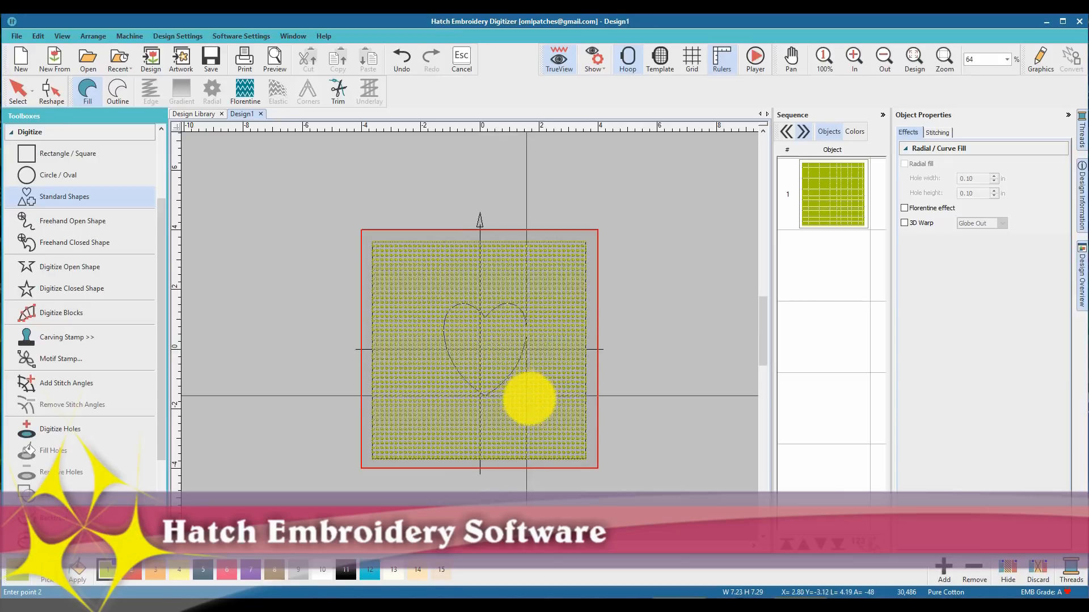
click(537, 405)
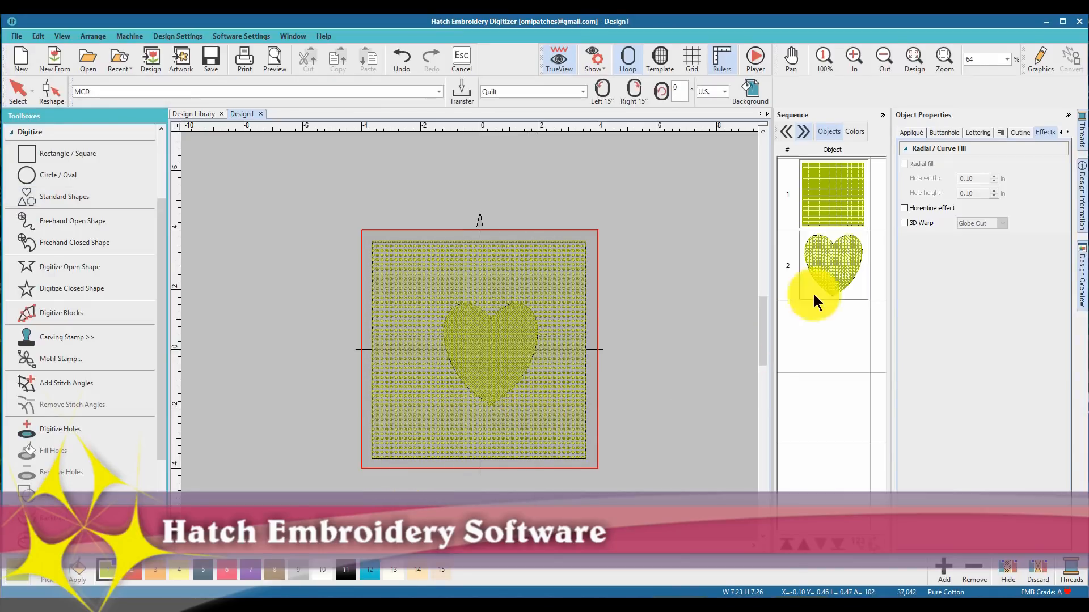
- Select the heart and change its fill stitch type to Tatami
click(832, 263)
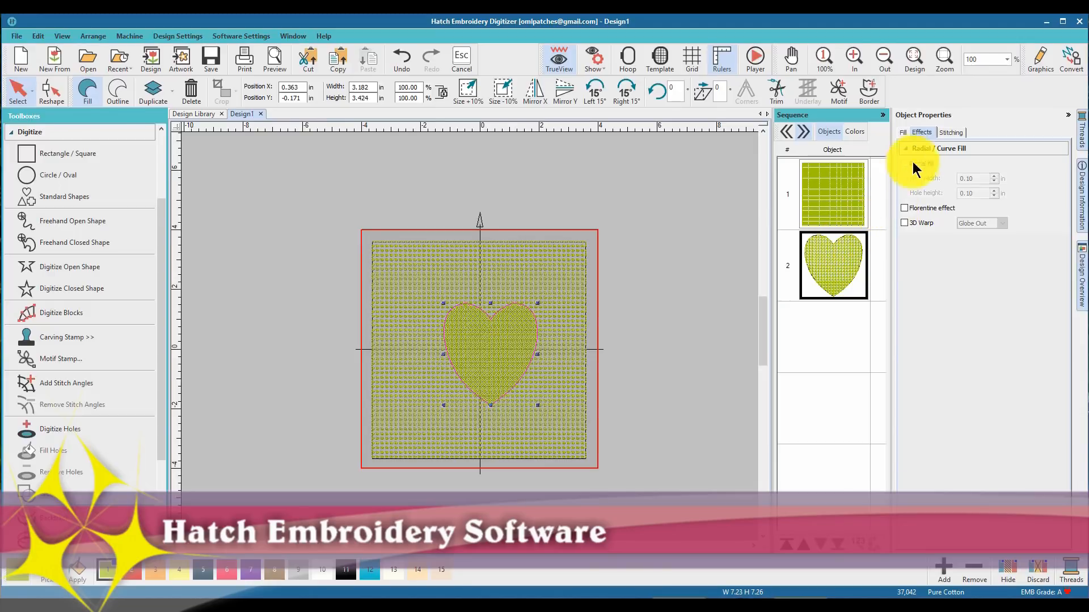
click(951, 132)
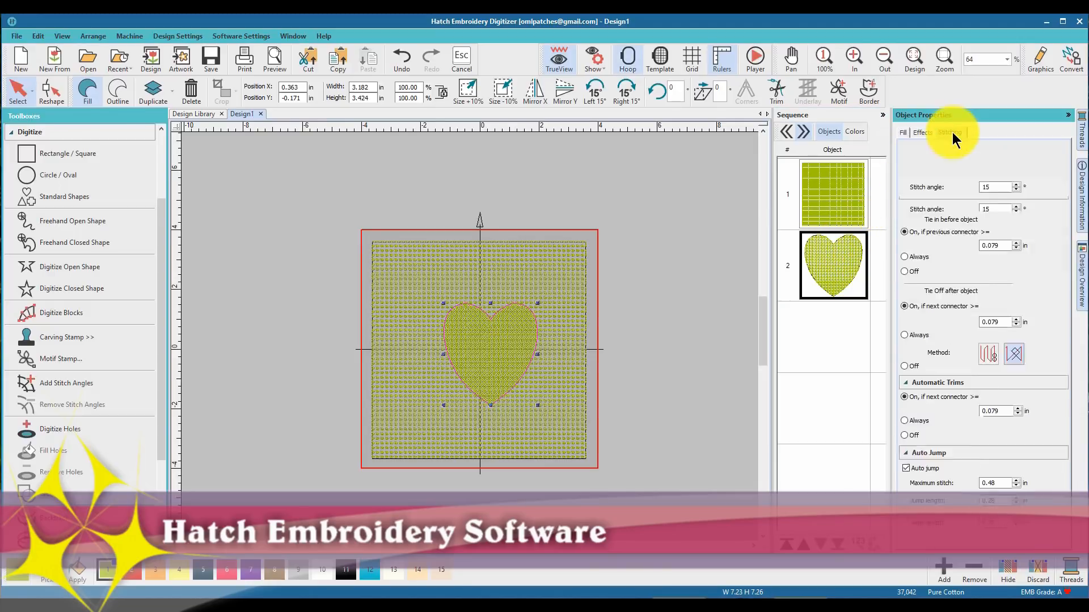
click(903, 133)
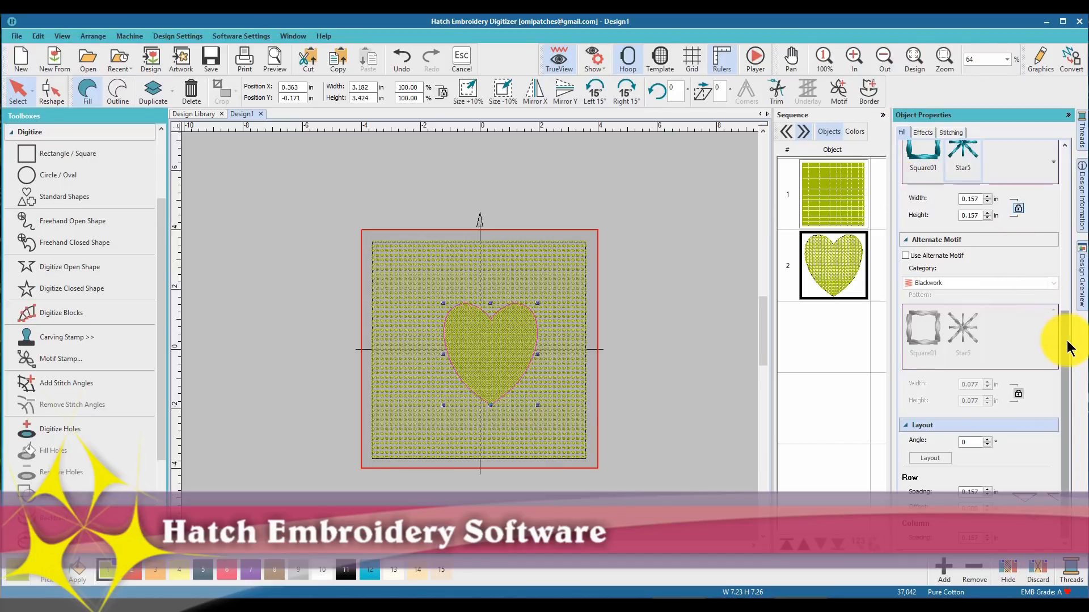
drag(1066, 340, 1066, 151)
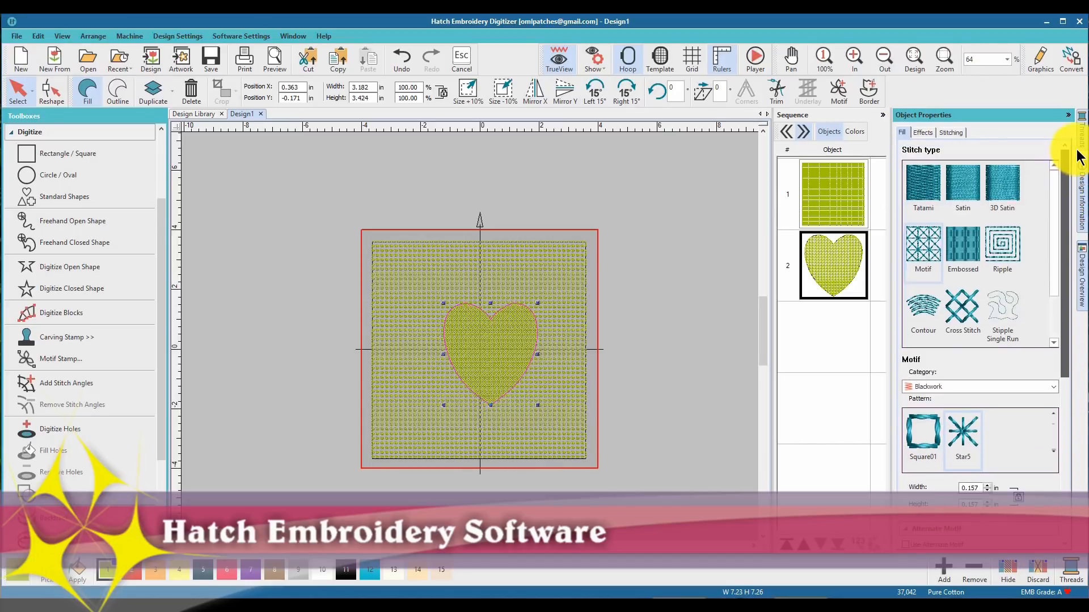
click(924, 193)
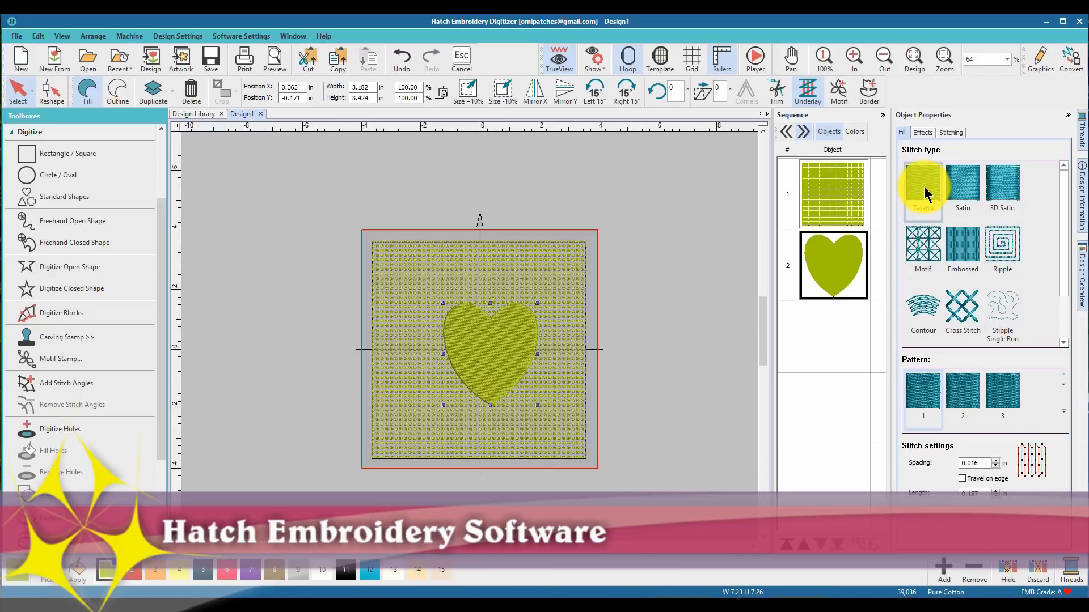
- Center the heart in the hoop by setting its Position X and Position Y to 0
drag(487, 353, 482, 342)
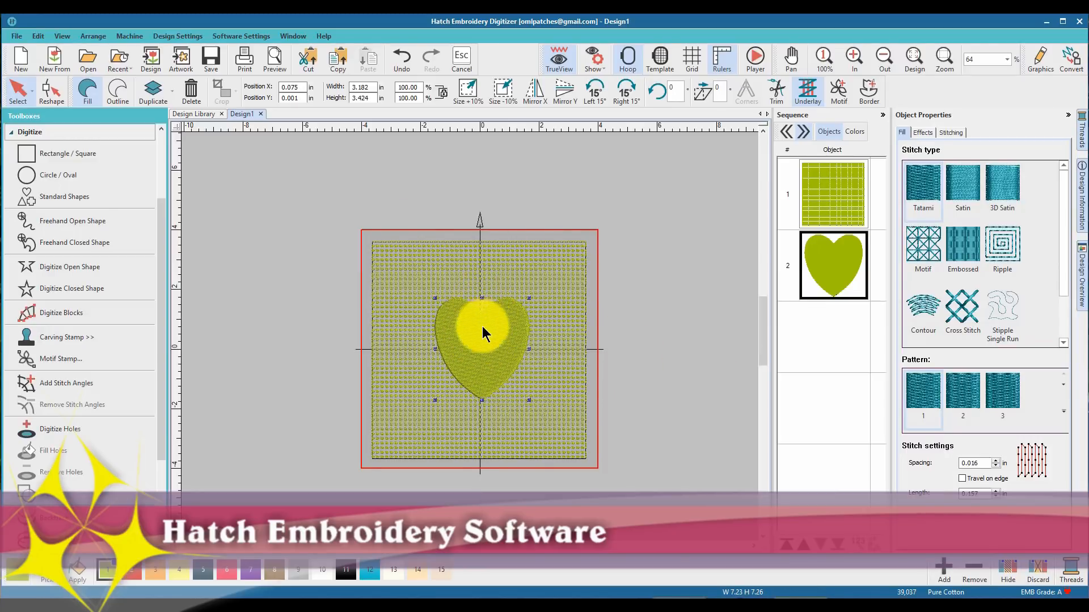
drag(489, 342, 488, 342)
click(406, 98)
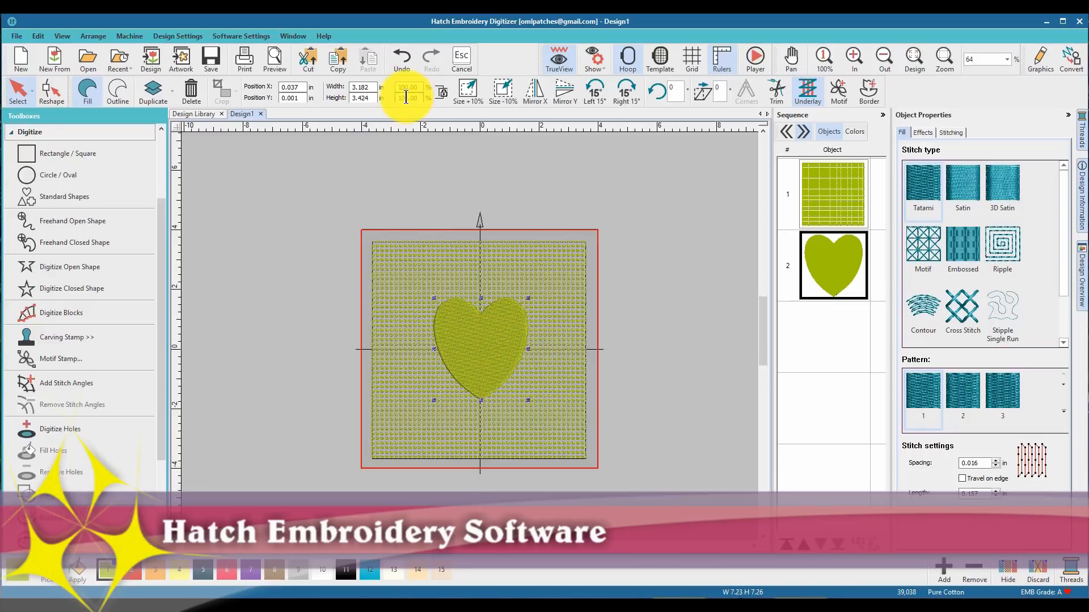
double_click(291, 88)
text(0)
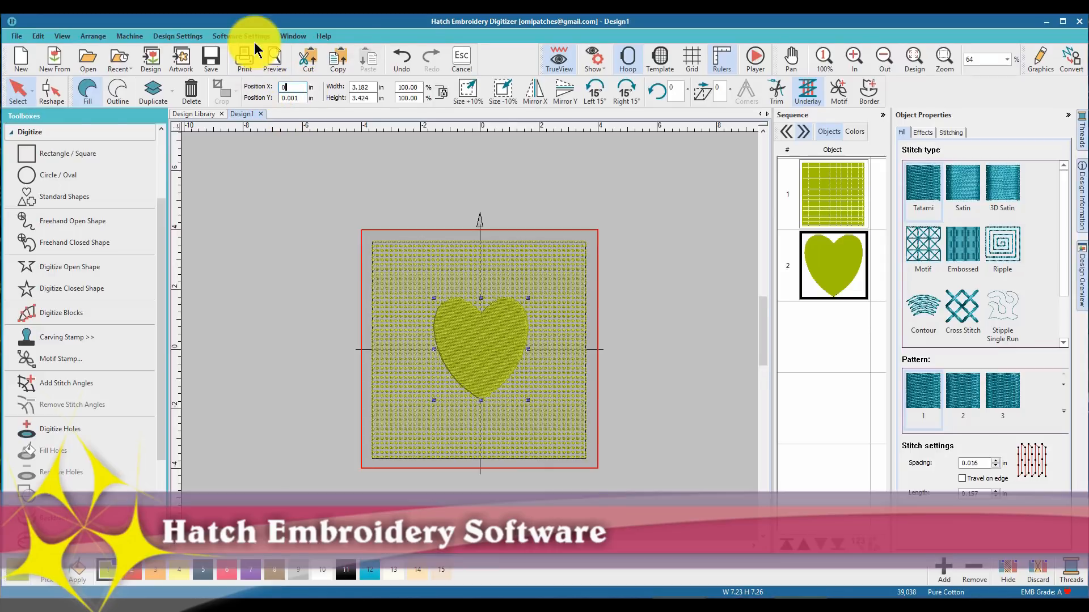
key(Return)
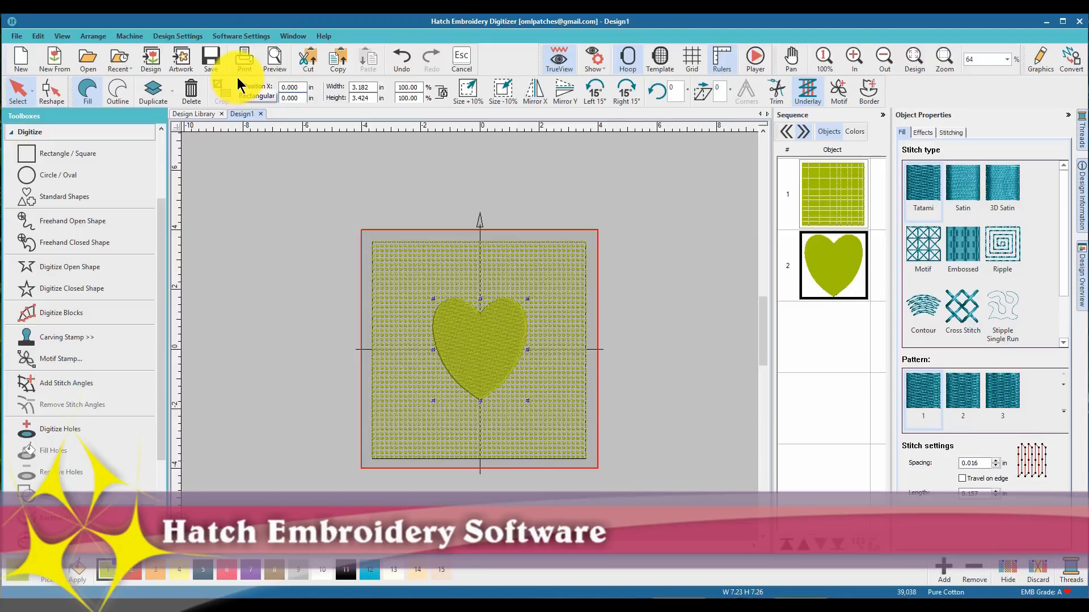
click(300, 187)
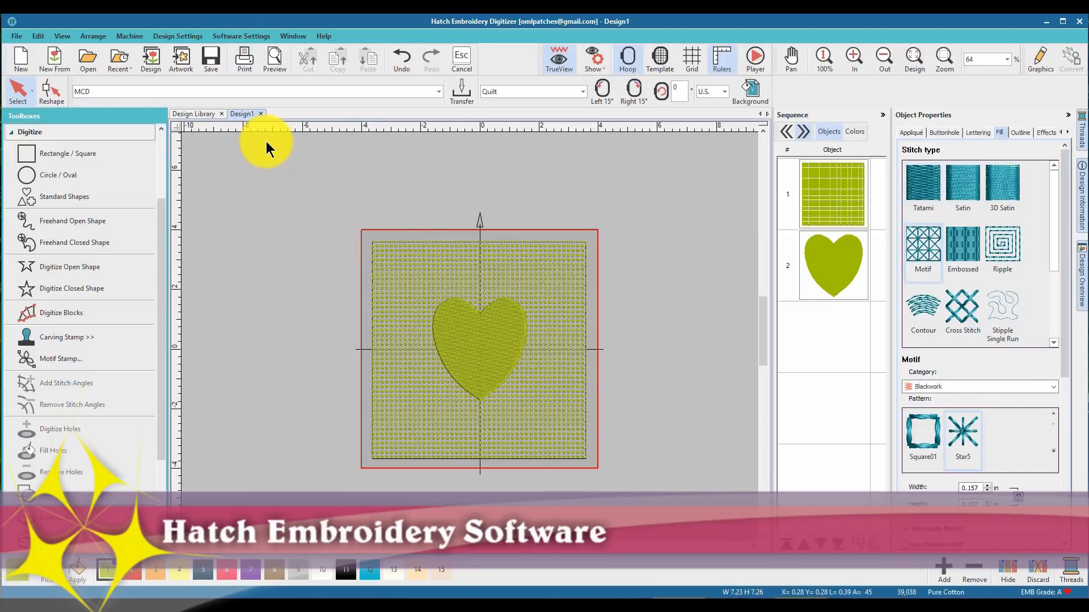
click(474, 338)
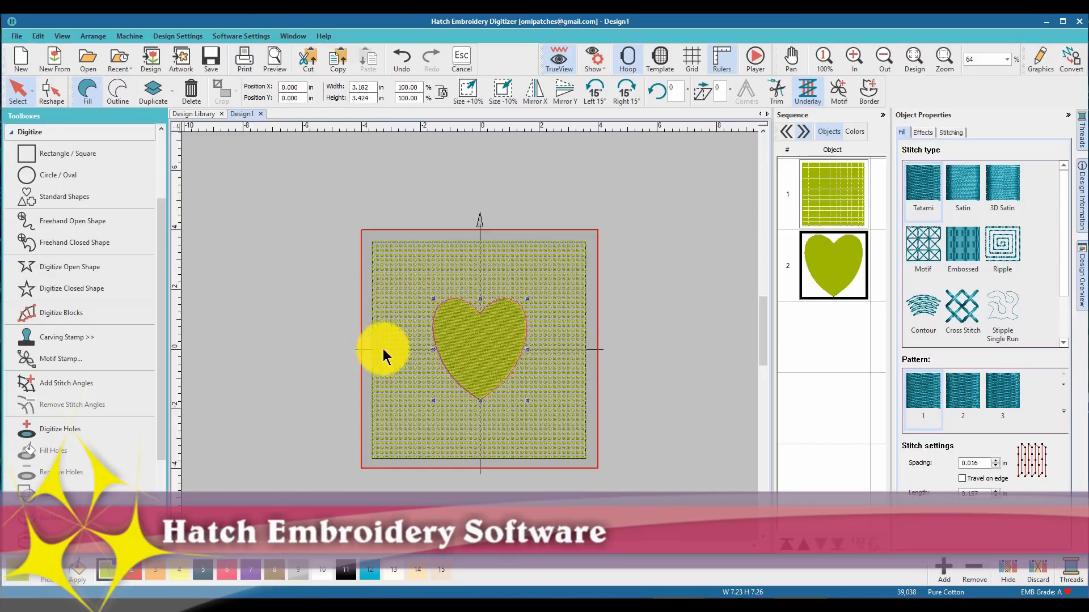
click(646, 333)
click(498, 332)
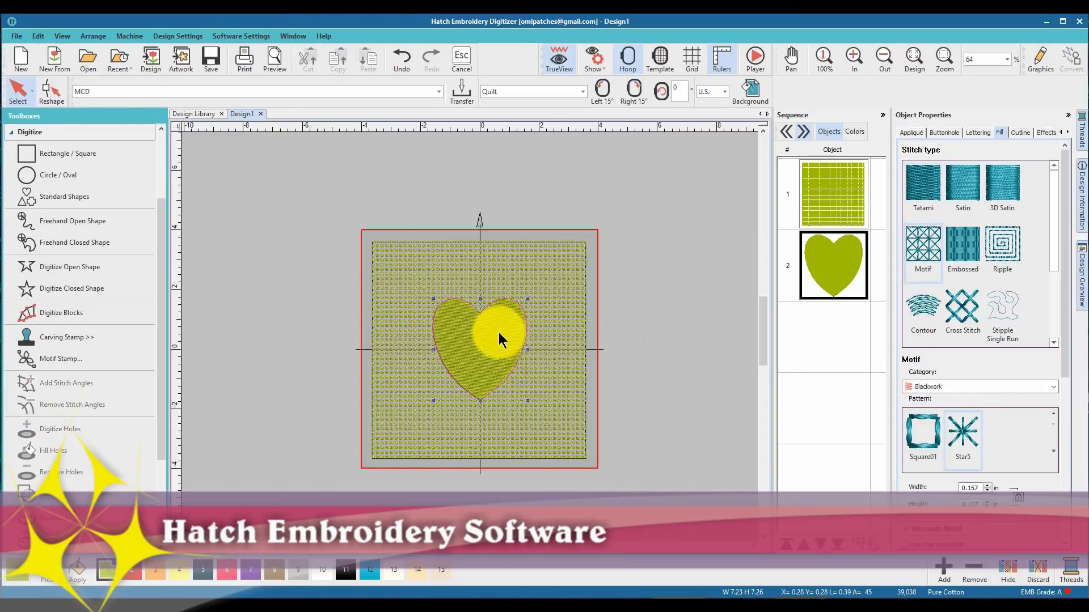
click(547, 273)
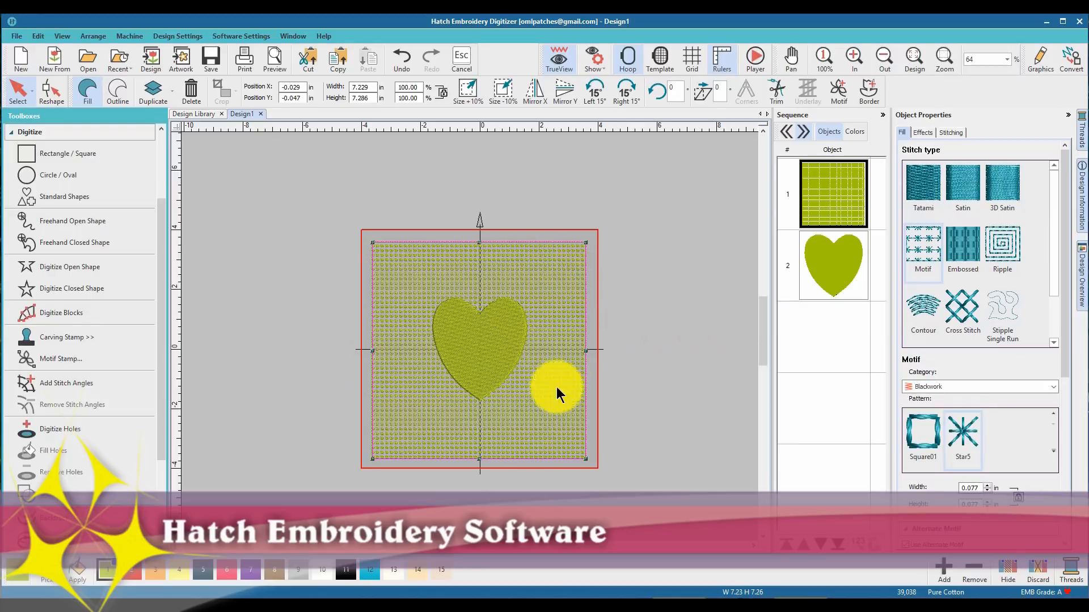
click(625, 338)
click(502, 335)
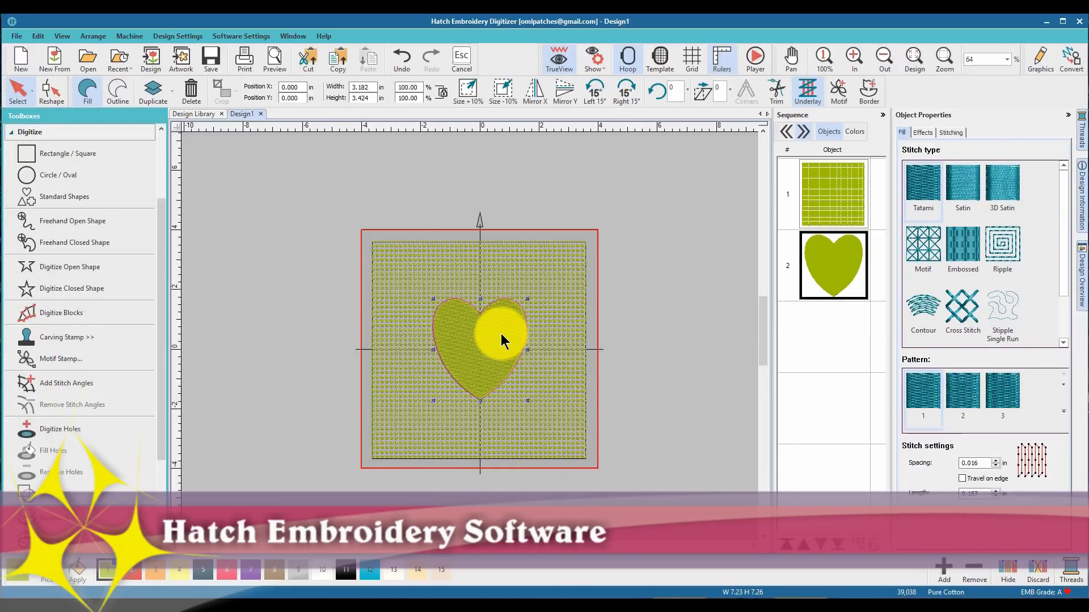
click(634, 289)
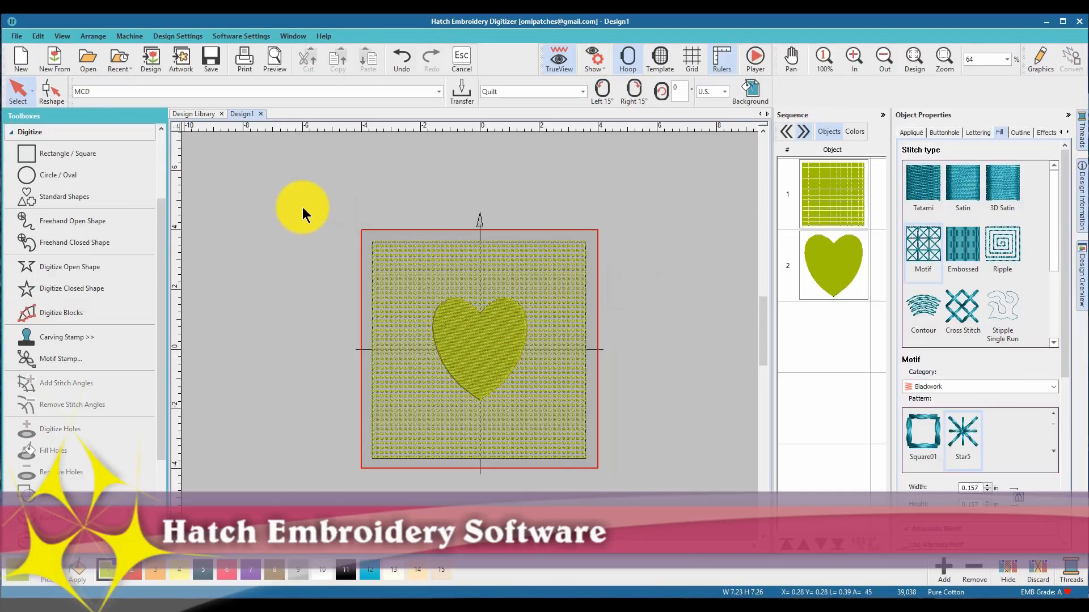
- Try to digitize an irregular straight-sided hole in the motif-filled square, partly overlapping the heart, and undo it
click(540, 249)
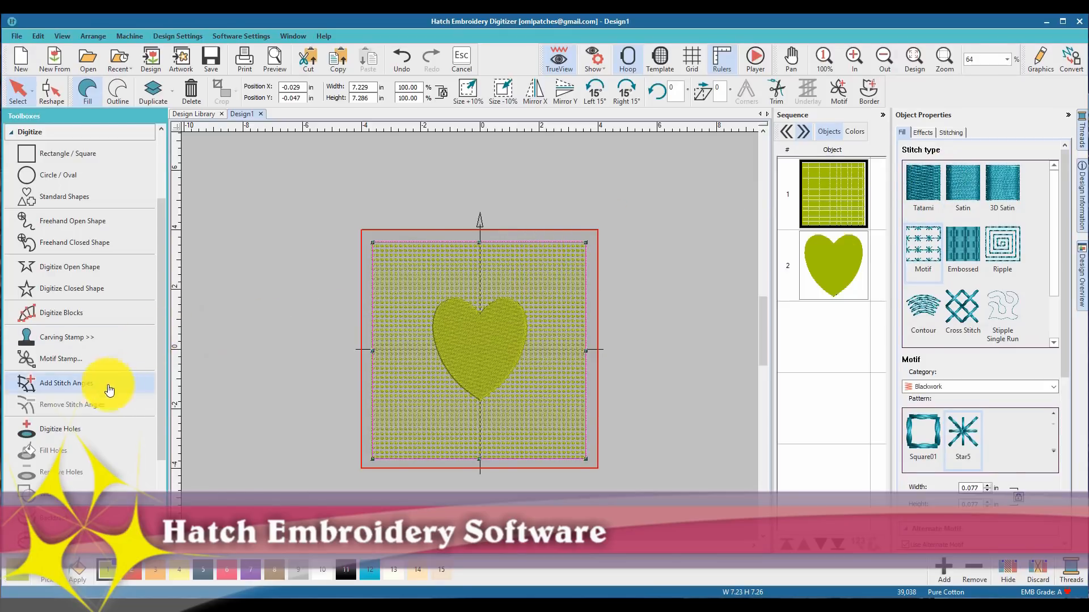
click(70, 435)
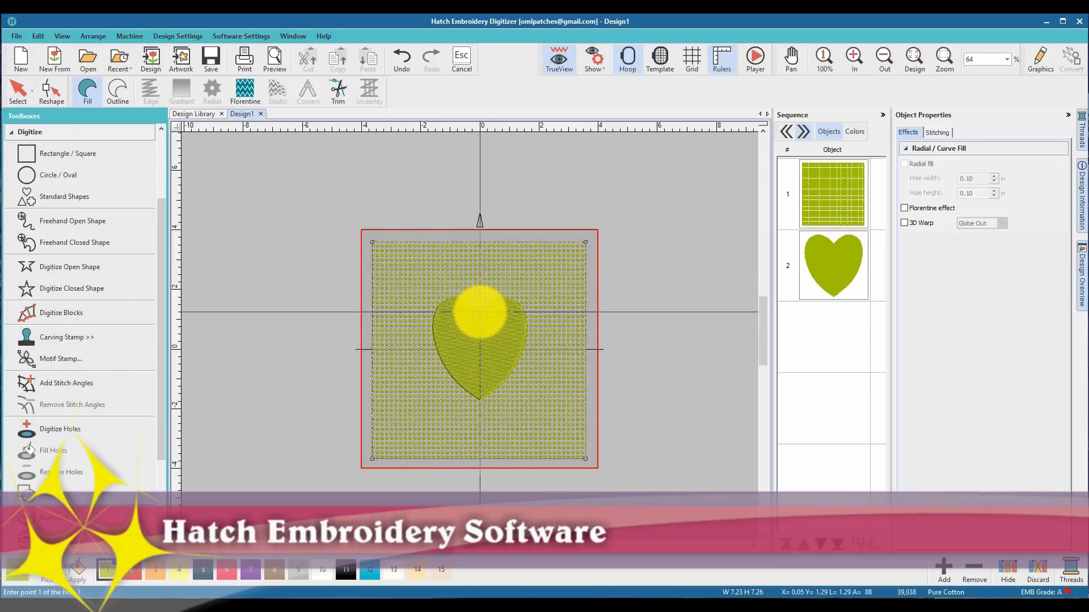
click(480, 312)
click(440, 305)
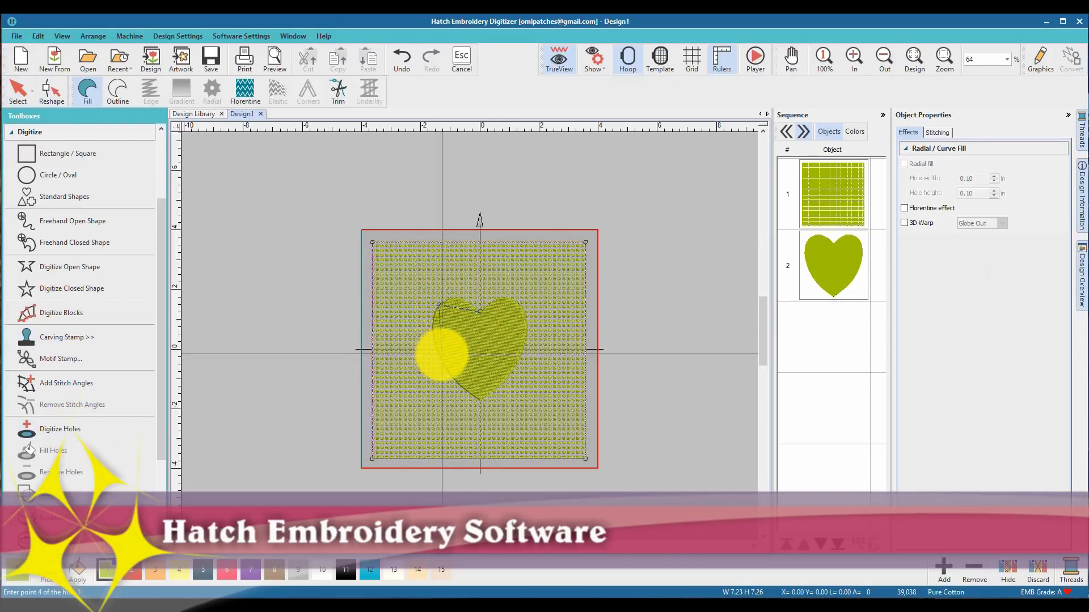
click(442, 355)
click(495, 374)
click(563, 348)
click(548, 285)
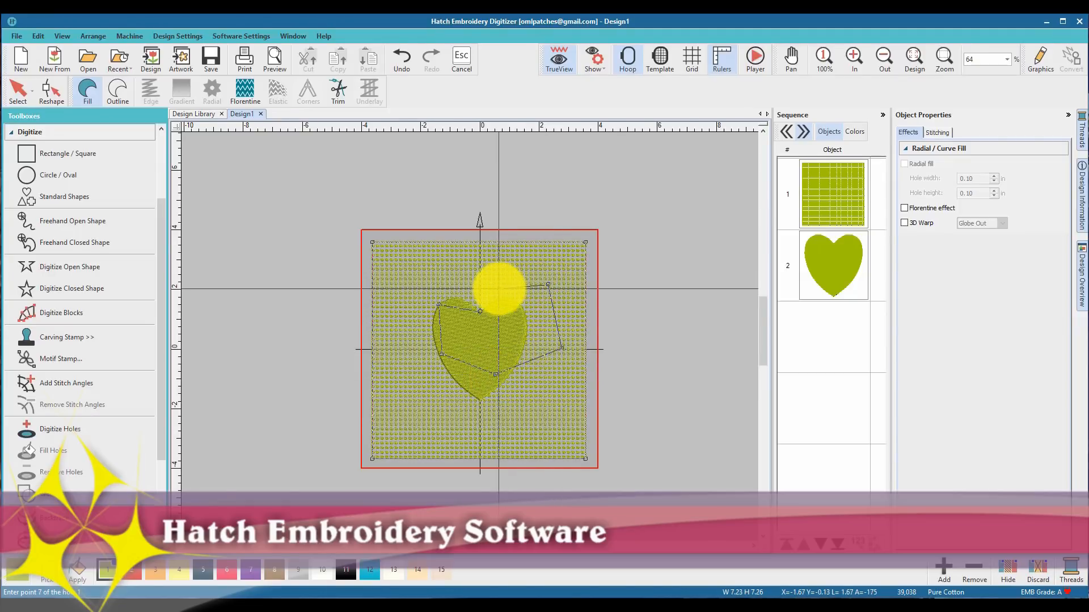
click(498, 289)
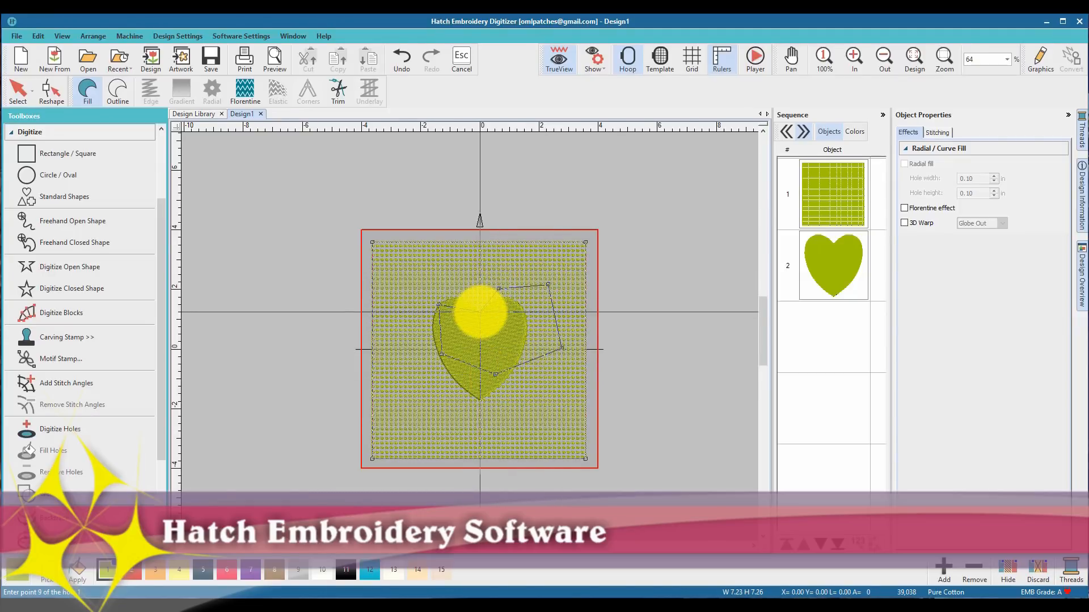
key(Return)
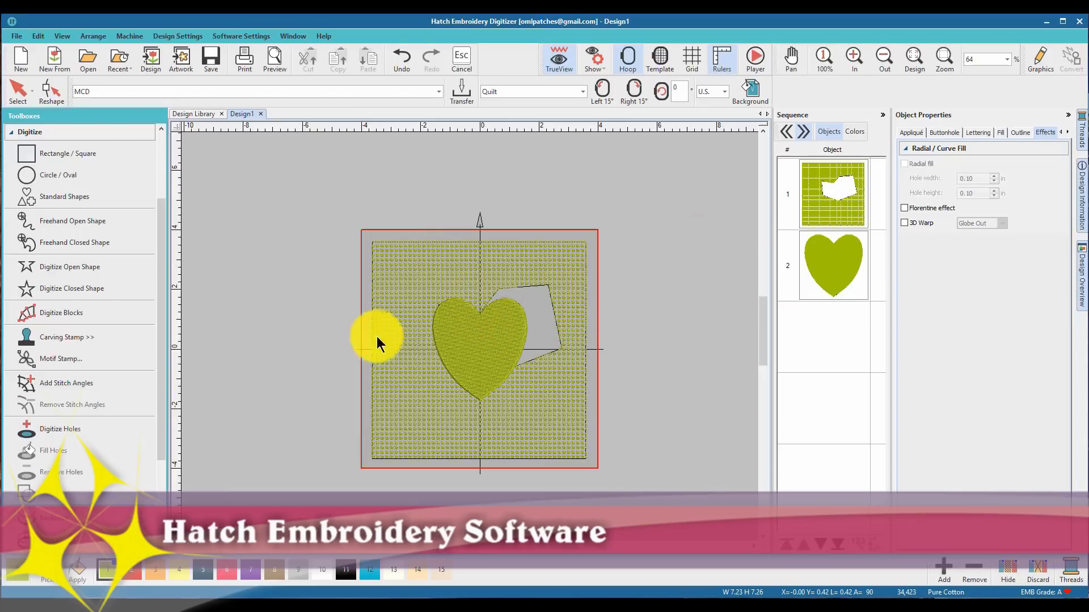
click(18, 92)
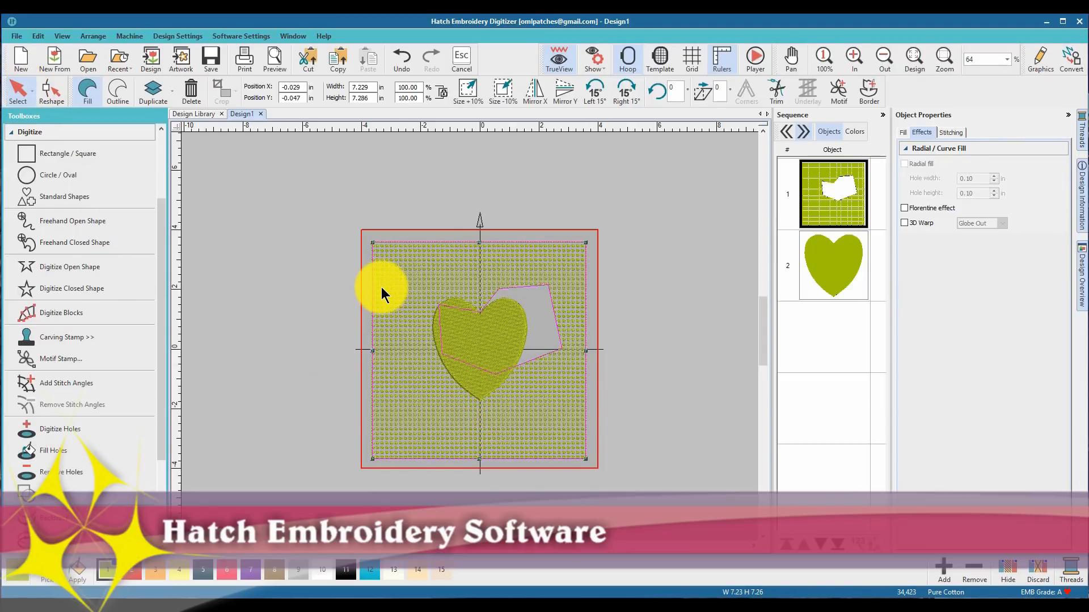
key(ctrl+z)
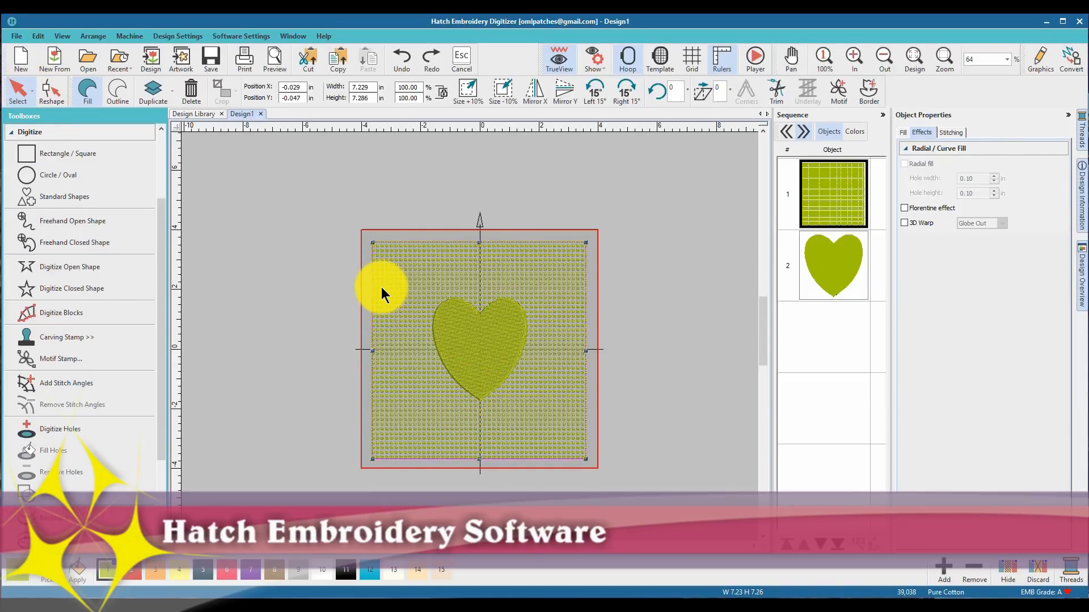
click(503, 336)
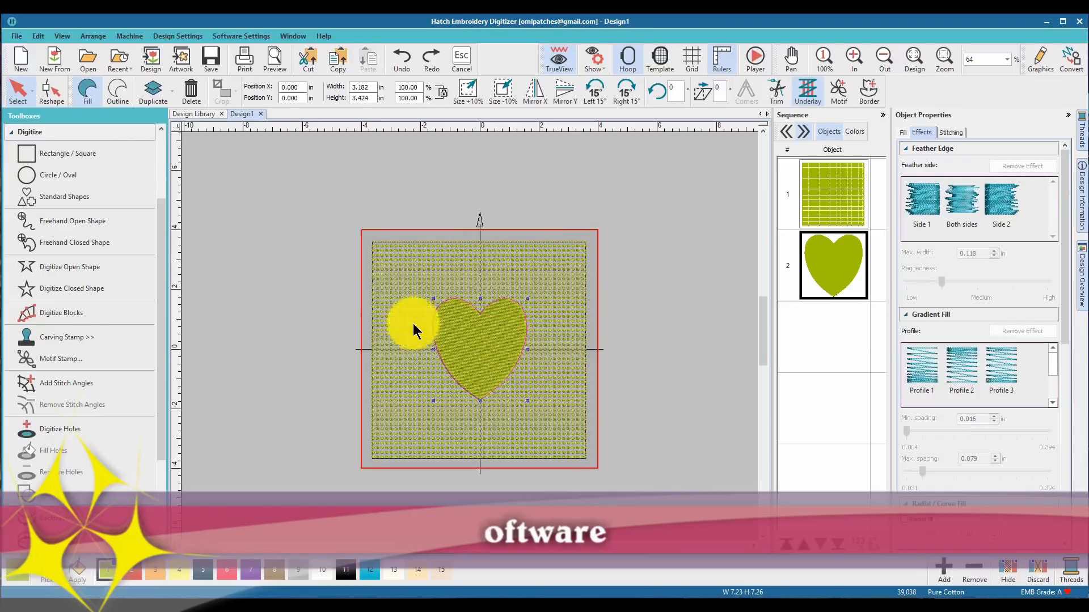
click(43, 135)
click(74, 280)
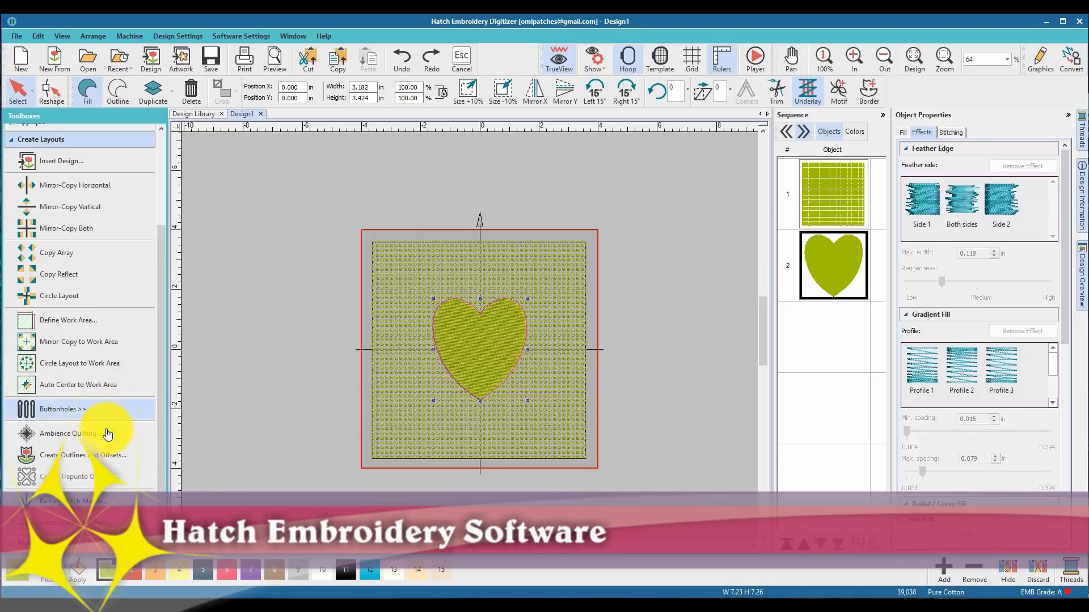
click(222, 350)
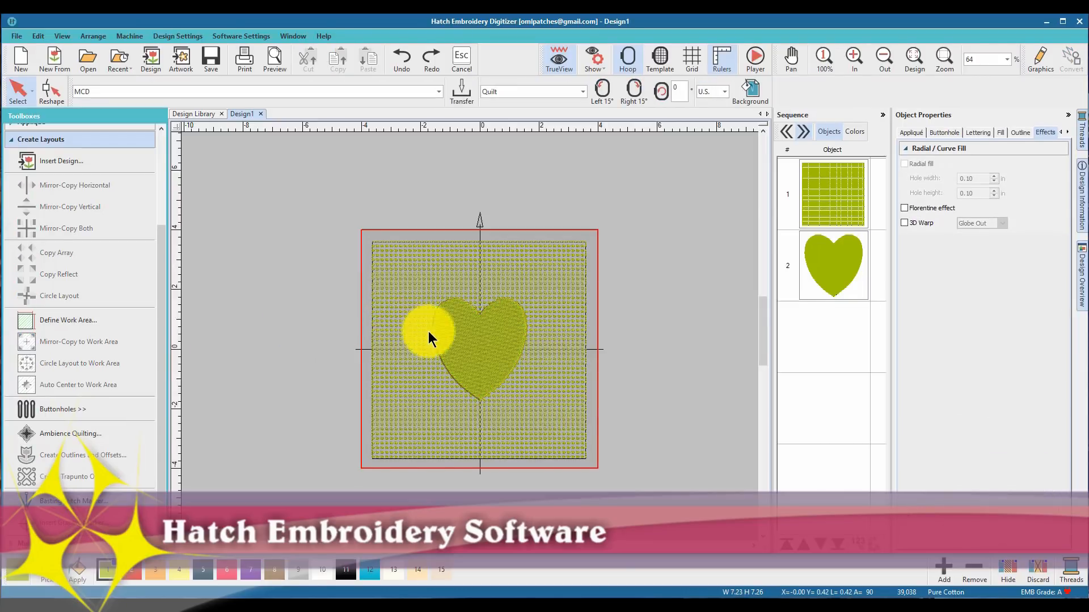
- Convert the heart in the middle of the square to an appliqué
click(455, 338)
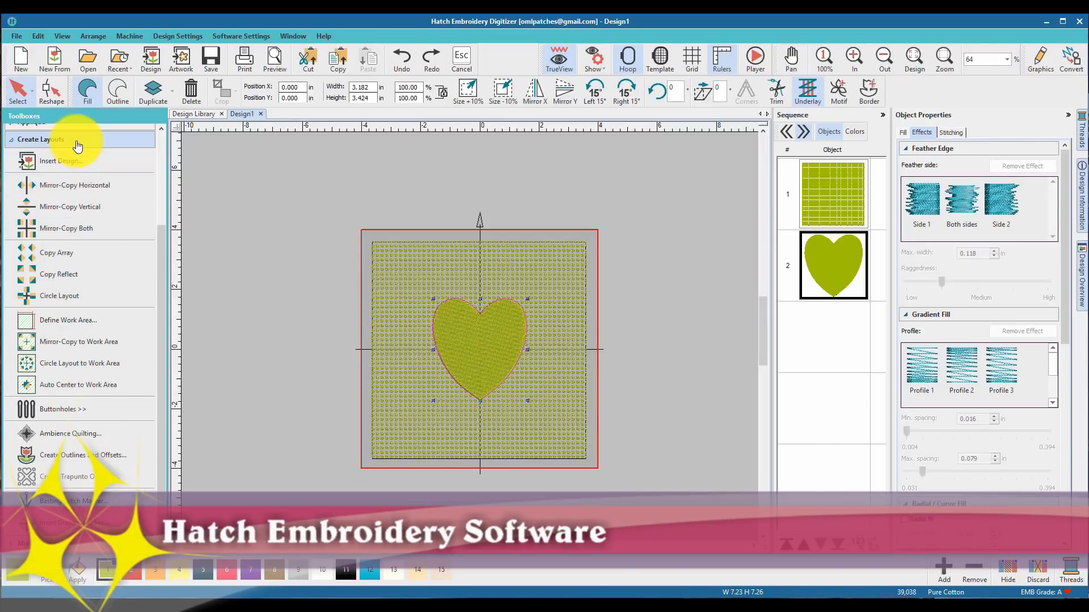
click(76, 142)
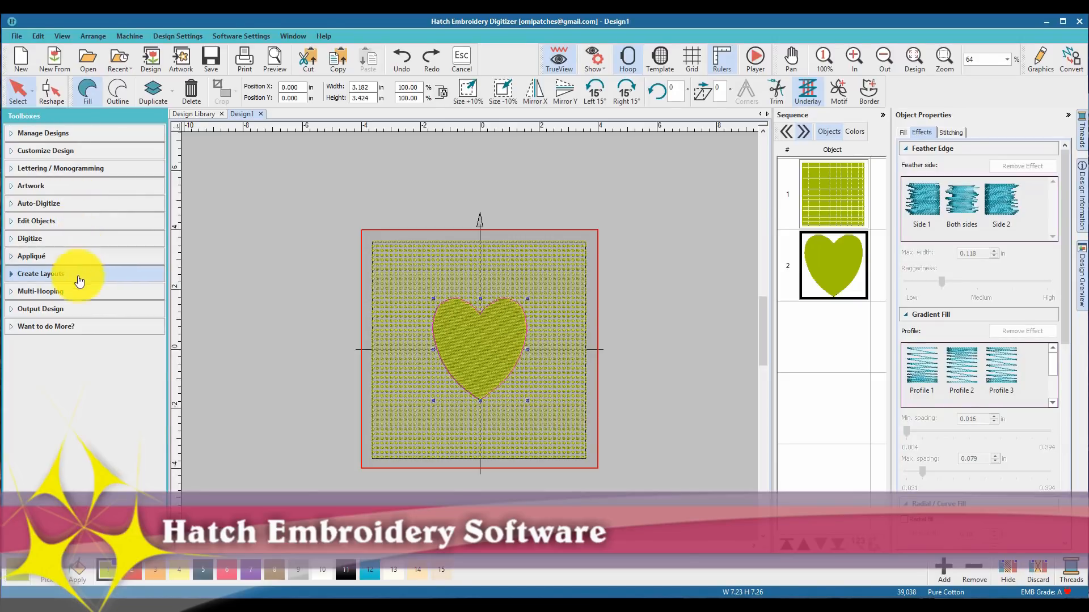
click(46, 258)
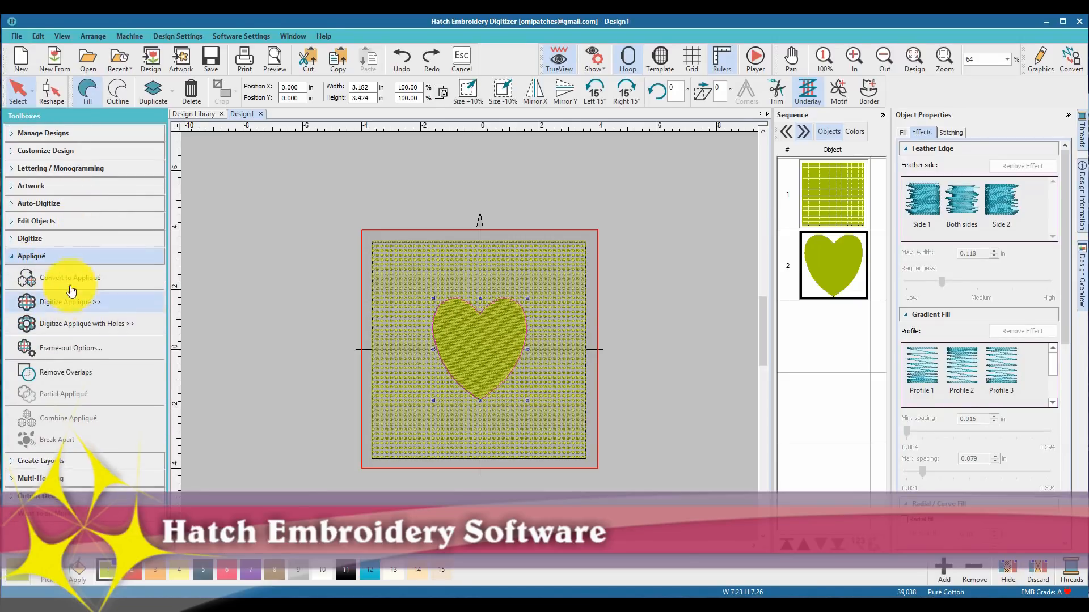
click(81, 282)
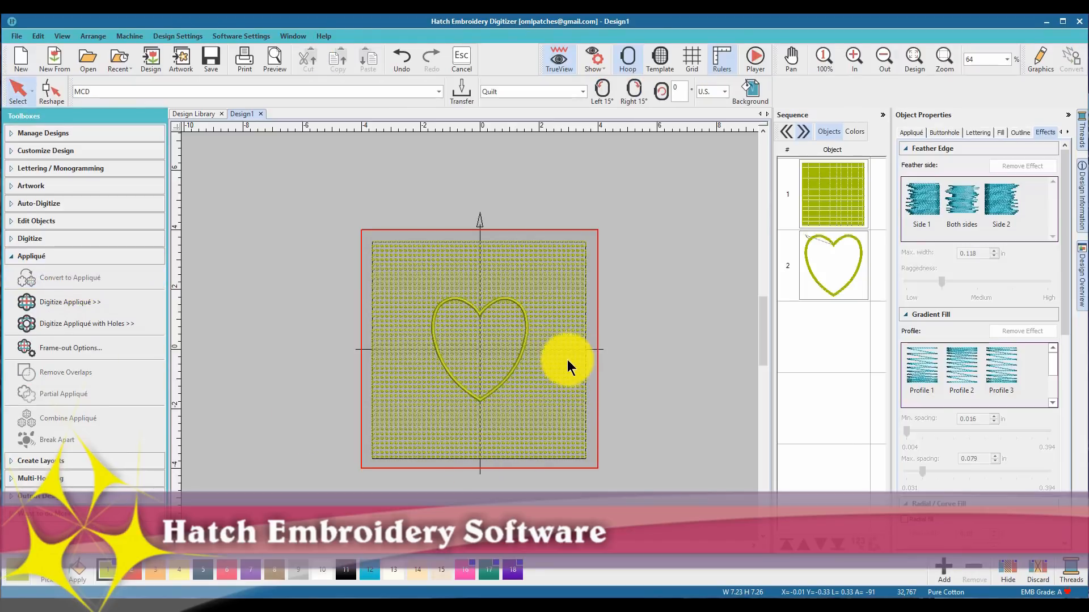
click(505, 297)
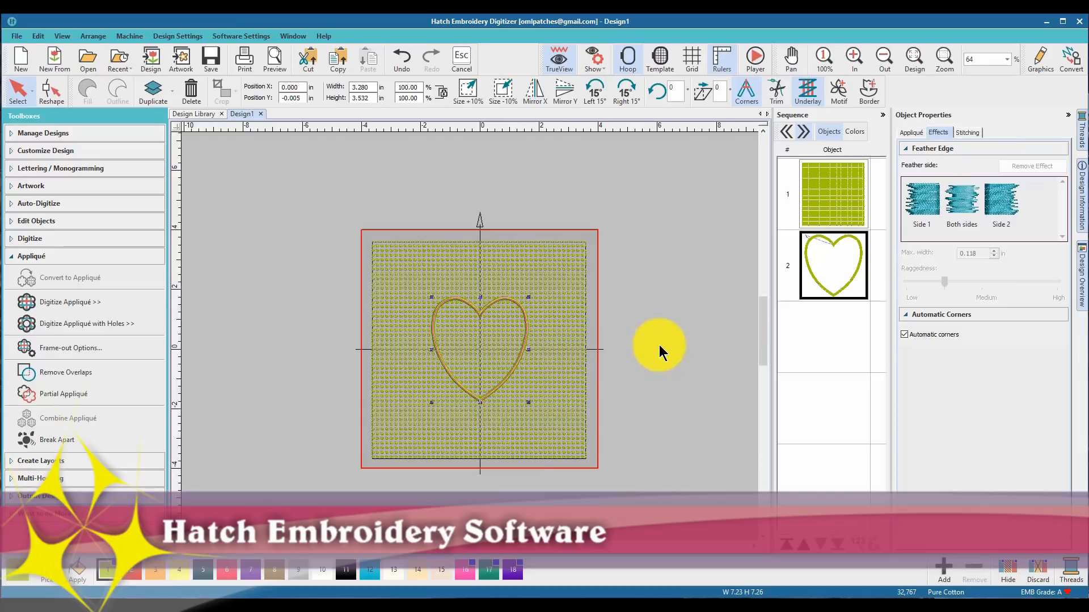
click(659, 345)
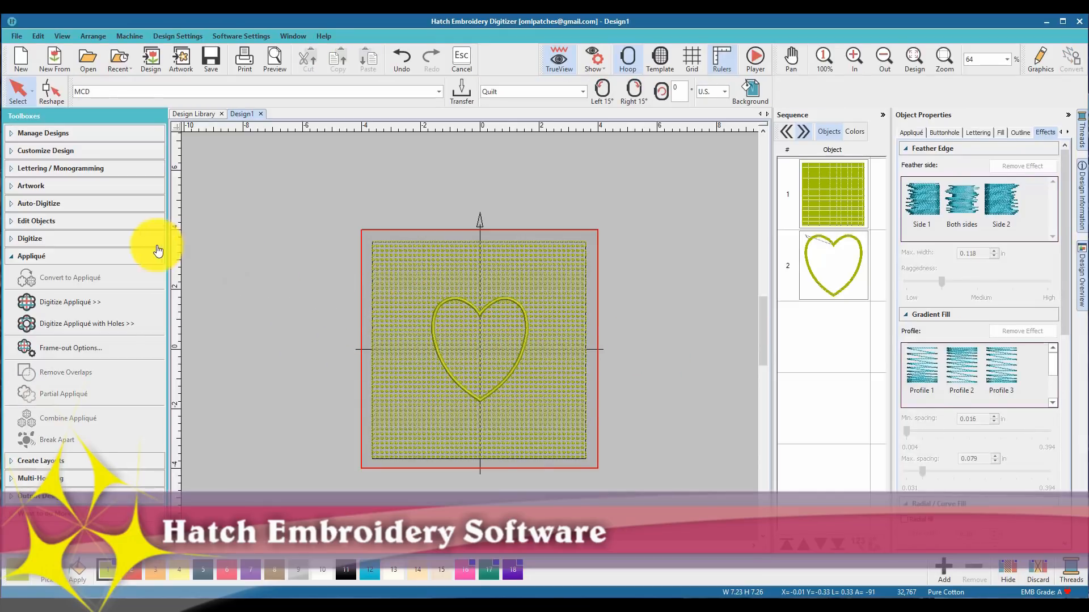
- Start the Lettering tool and examine its font, height, baseline and lettering art options
click(59, 257)
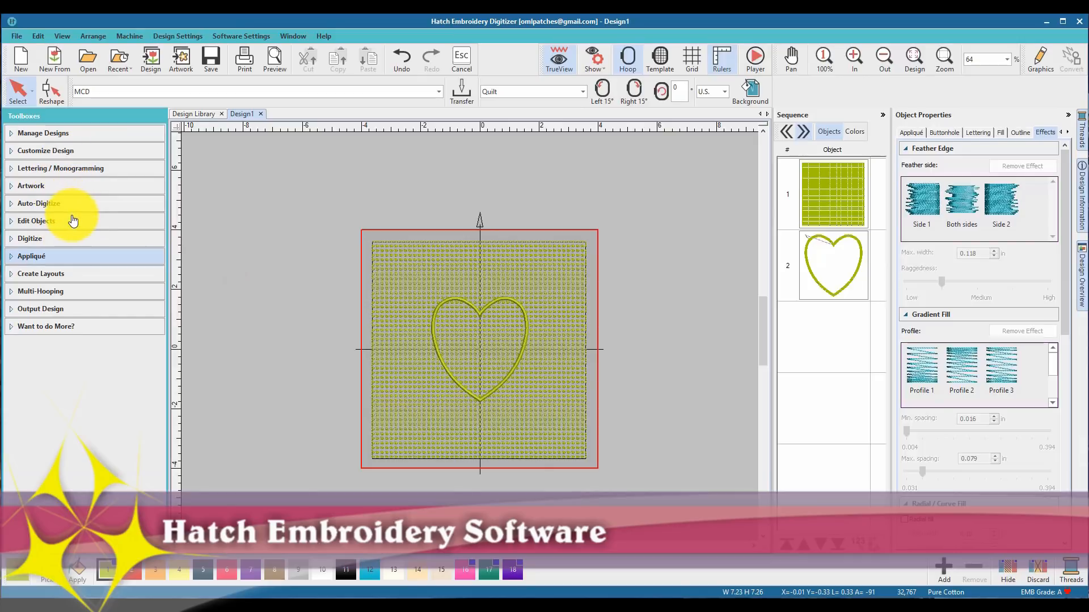
click(80, 169)
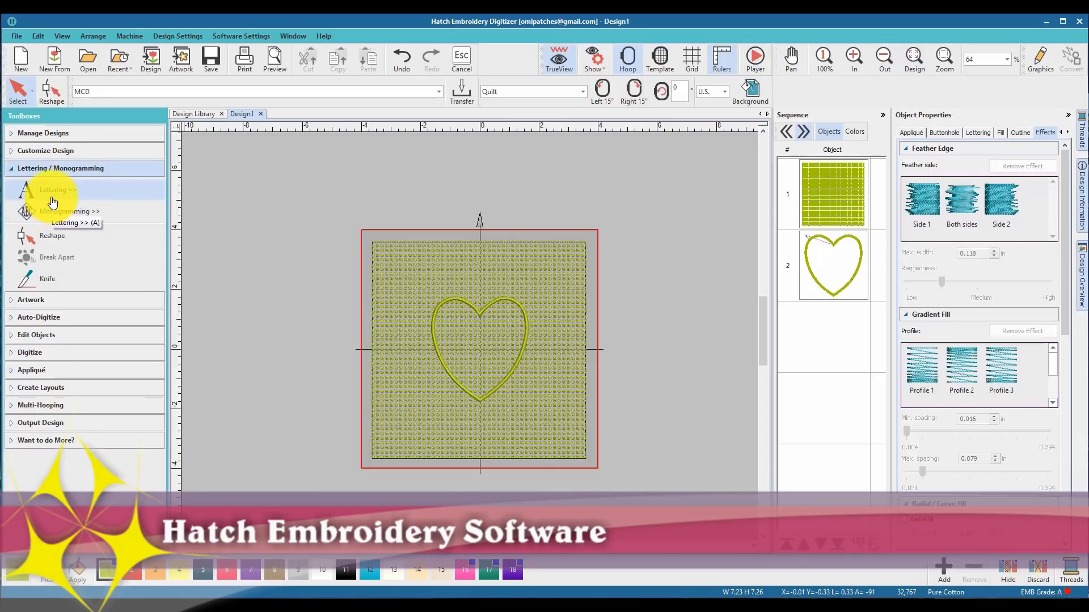
click(52, 201)
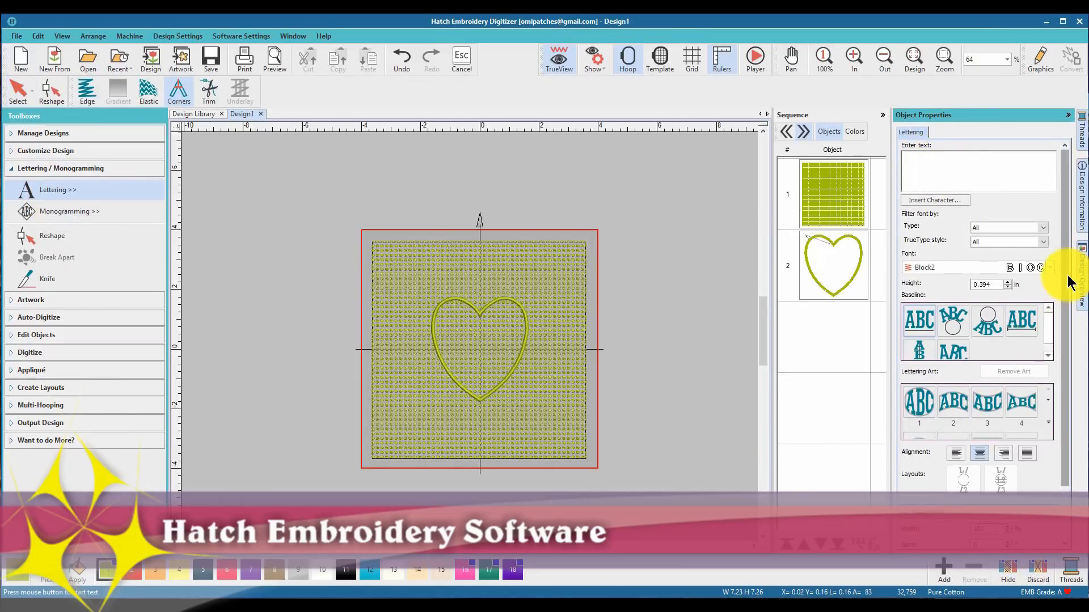
scroll(1064, 319, down, 1)
scroll(1064, 319, down, 1)
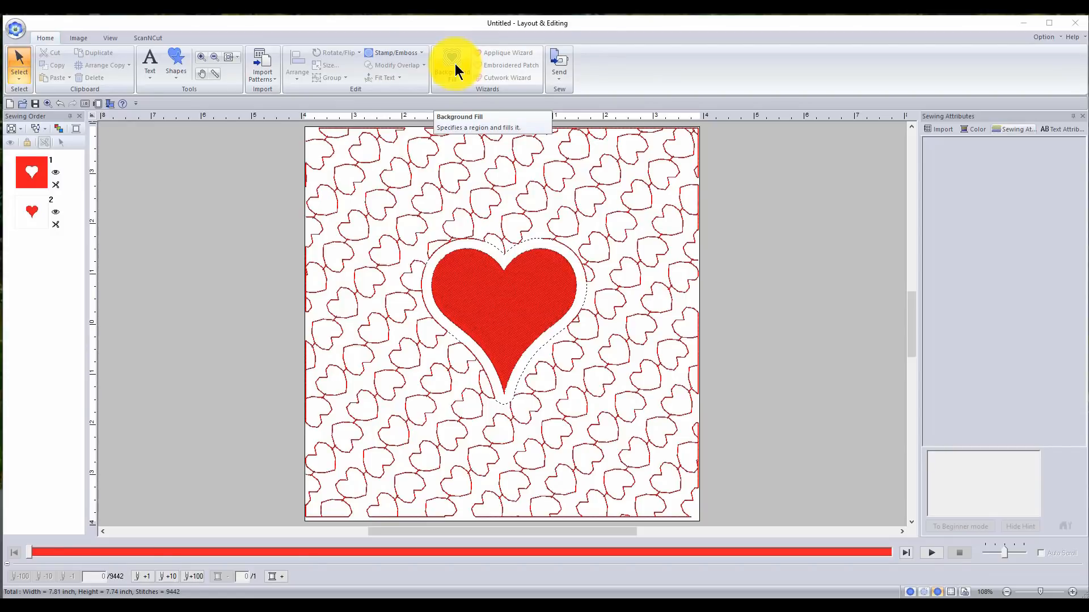
- Switch to Layout & Editing and replace the solid red heart with an appliqué using V Stitch tack down and Zigzag Stitch covering
click(151, 63)
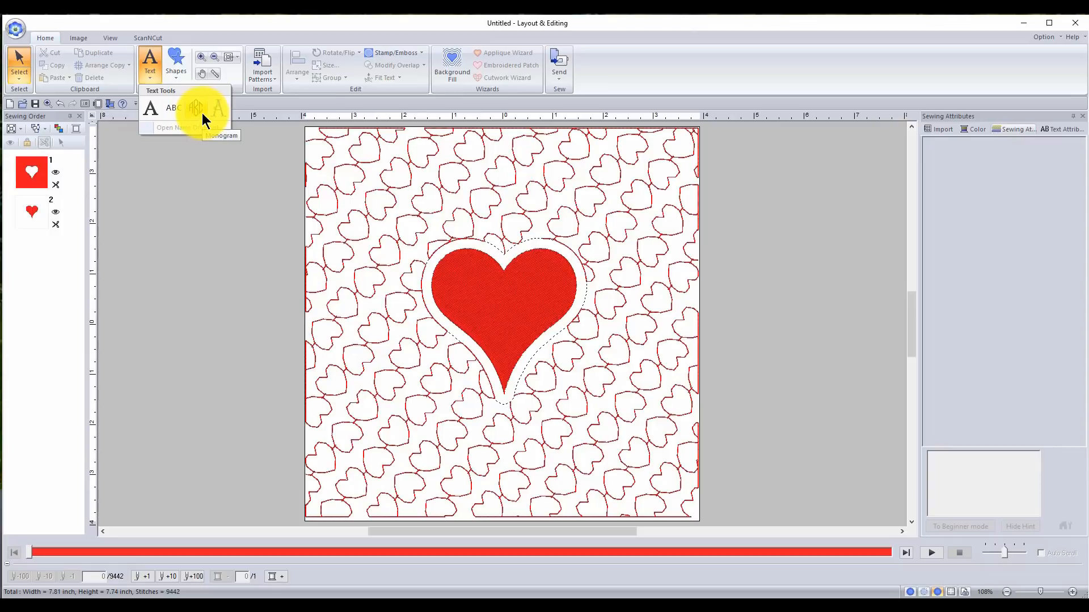
click(253, 232)
click(475, 265)
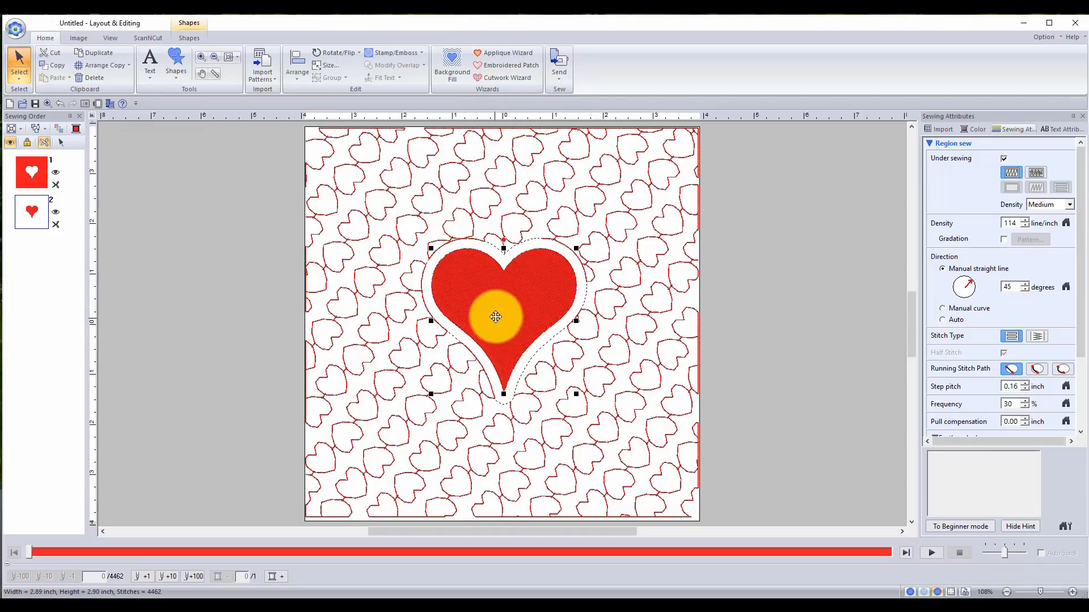
click(490, 57)
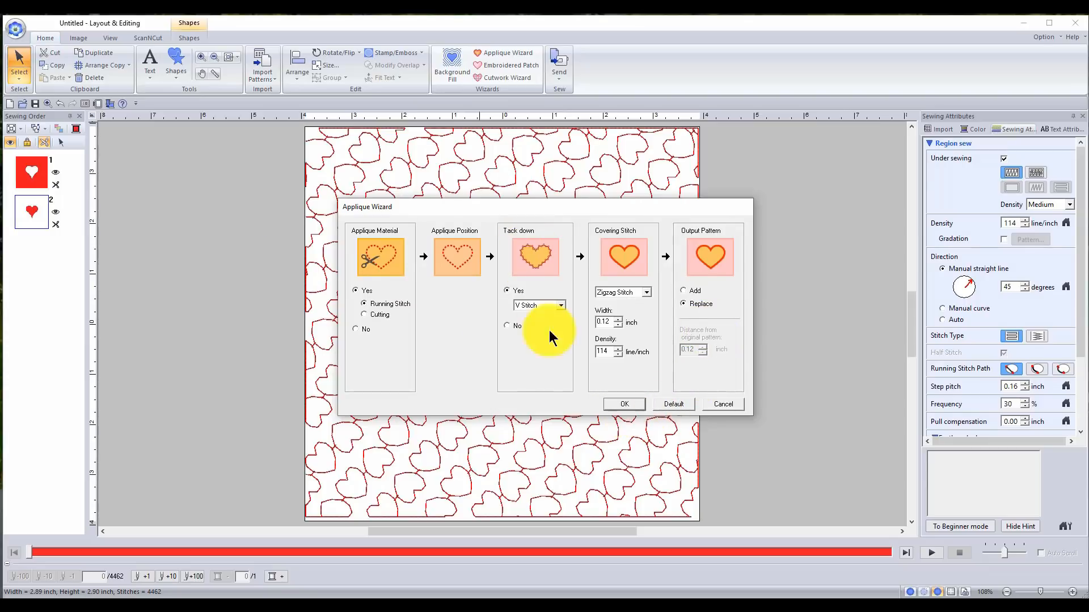
click(624, 404)
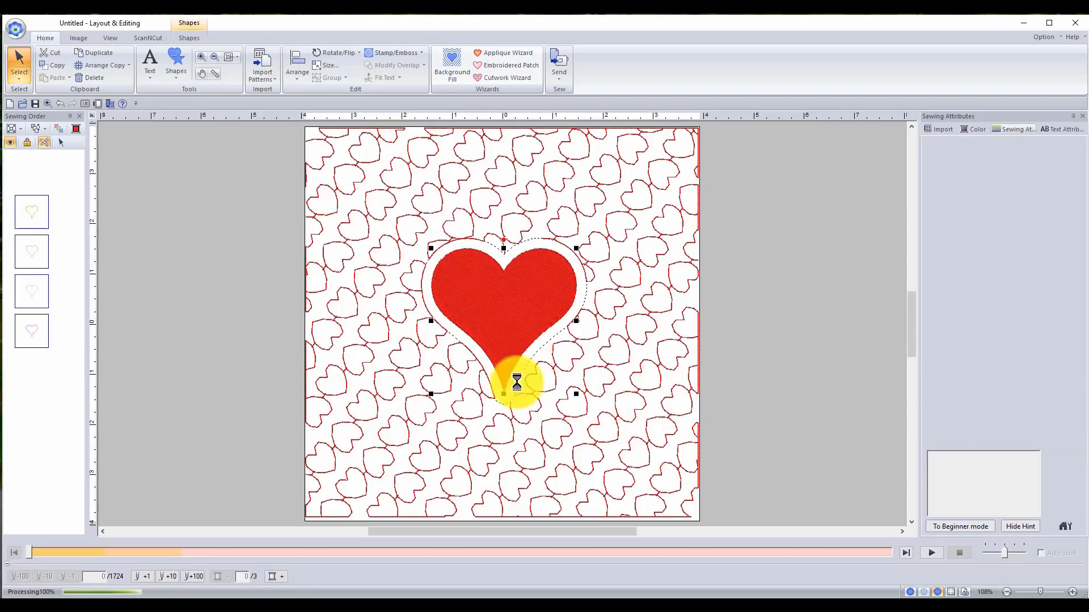
click(816, 279)
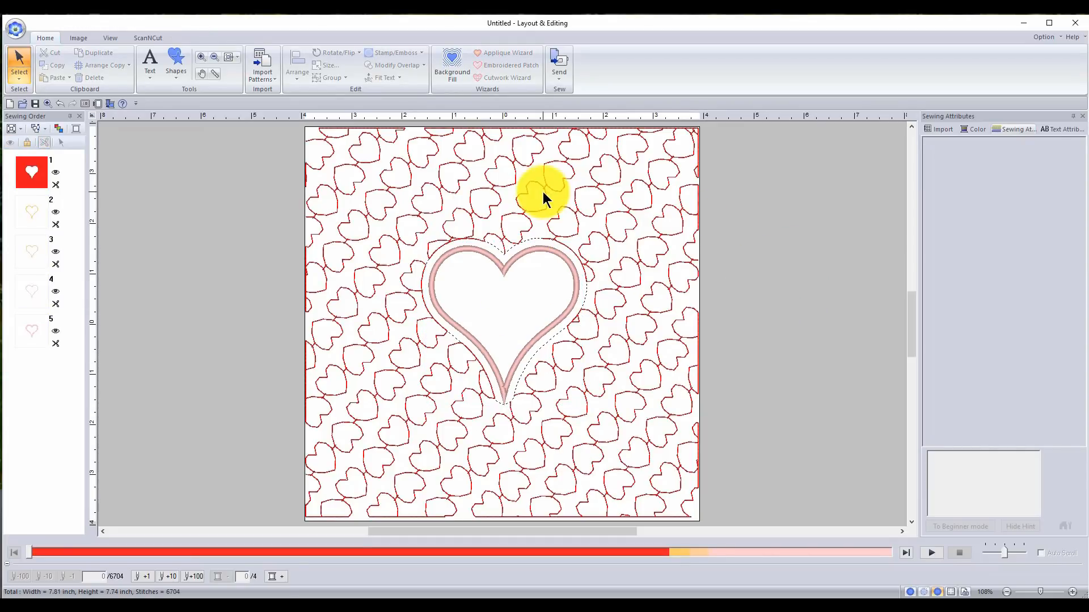
- Add the text "Be My" above the heart in the Equador font as Satin Stitch, with size 0.39
click(149, 63)
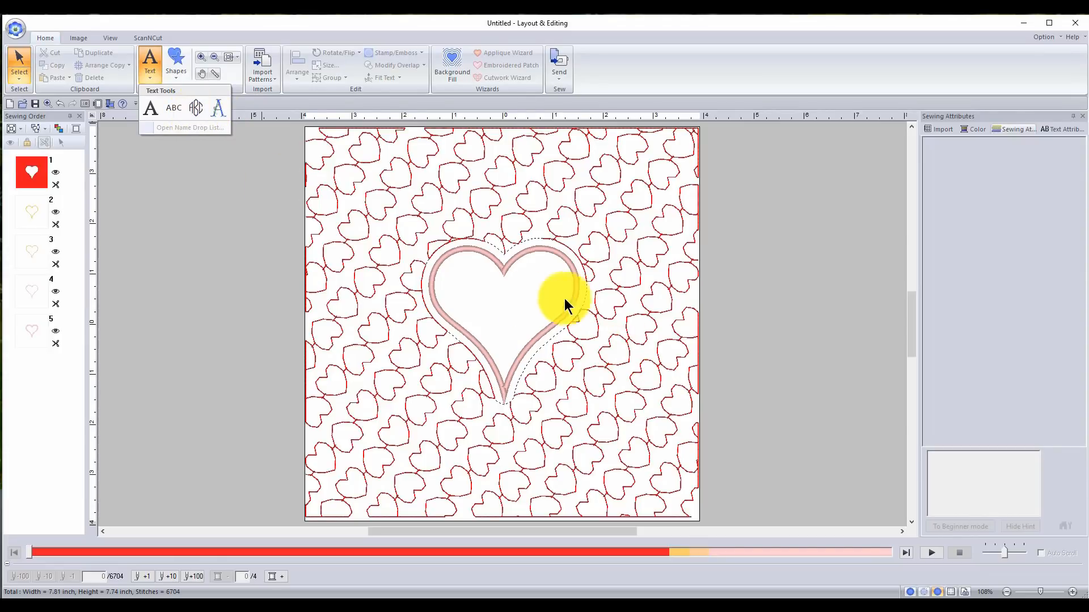
click(151, 111)
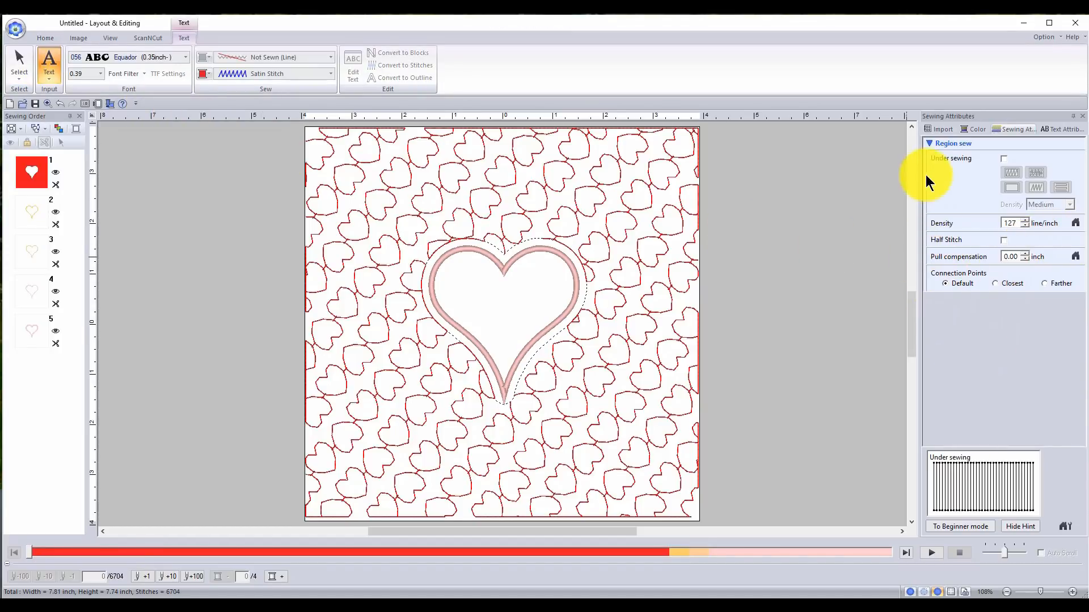
click(1062, 130)
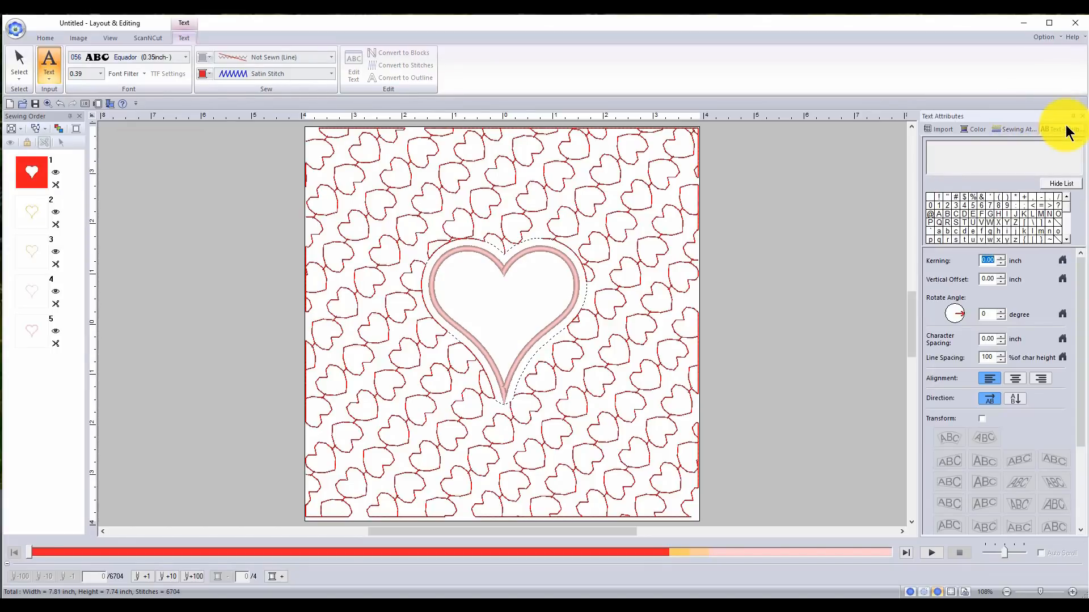
click(951, 159)
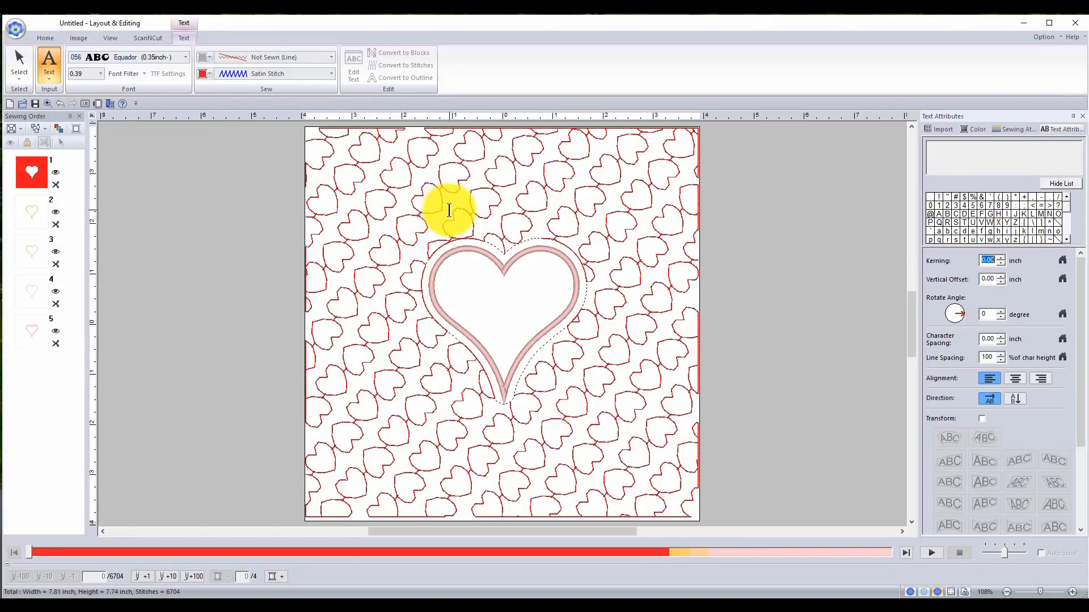
click(469, 226)
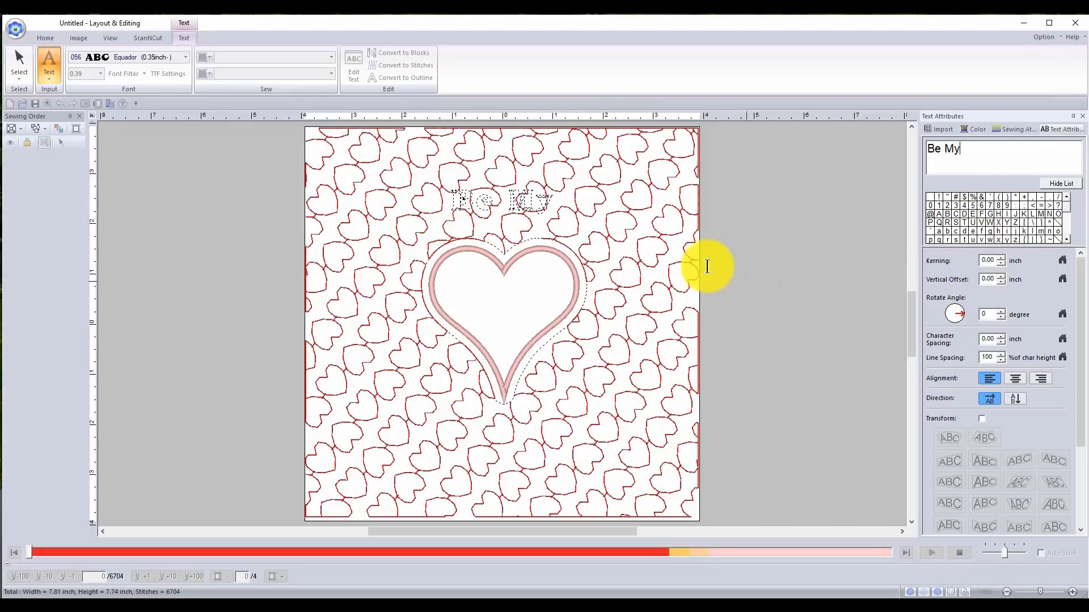
click(567, 207)
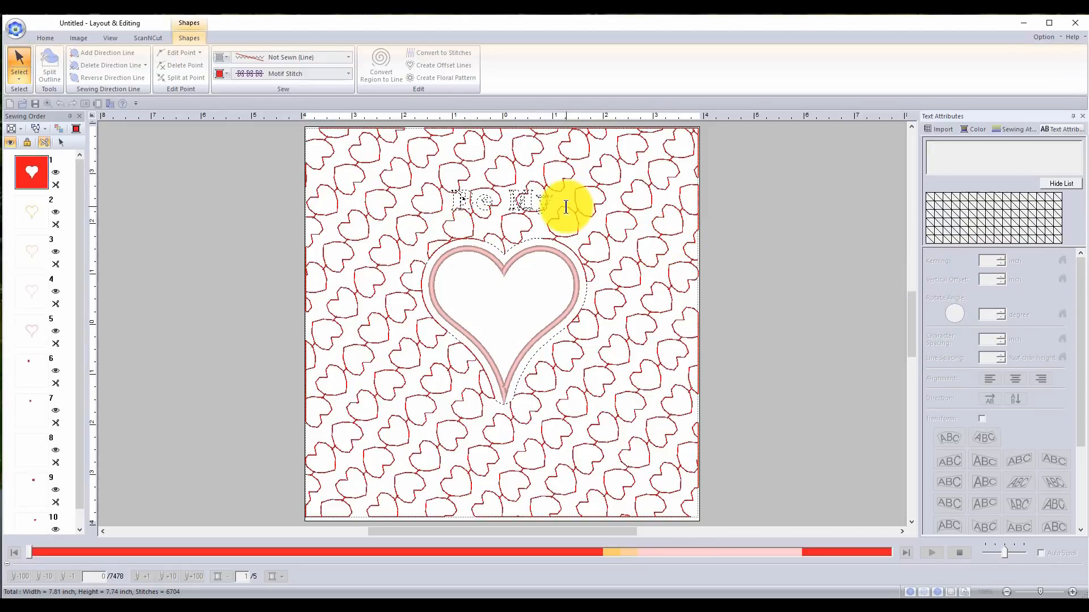
- Lock the heart-motif background region in the sewing order and deselect it
drag(522, 199, 521, 209)
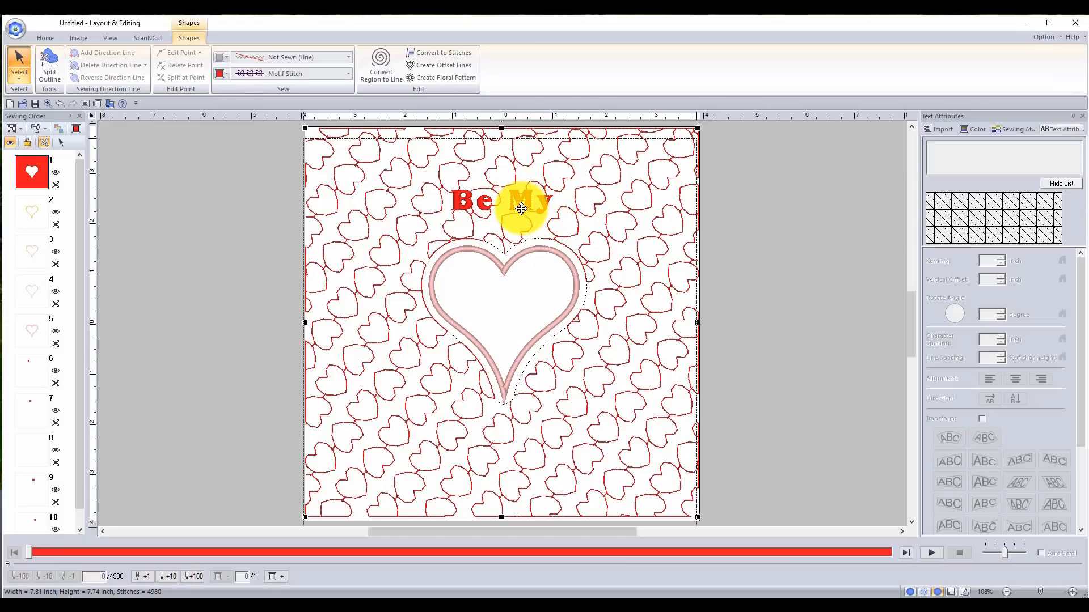
drag(618, 170, 619, 160)
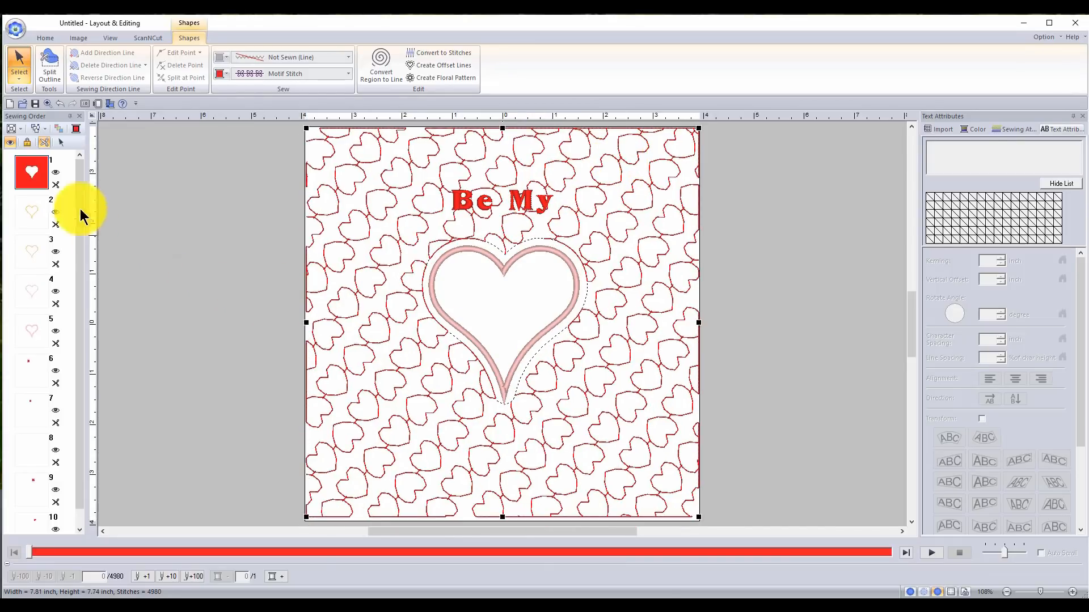
click(30, 167)
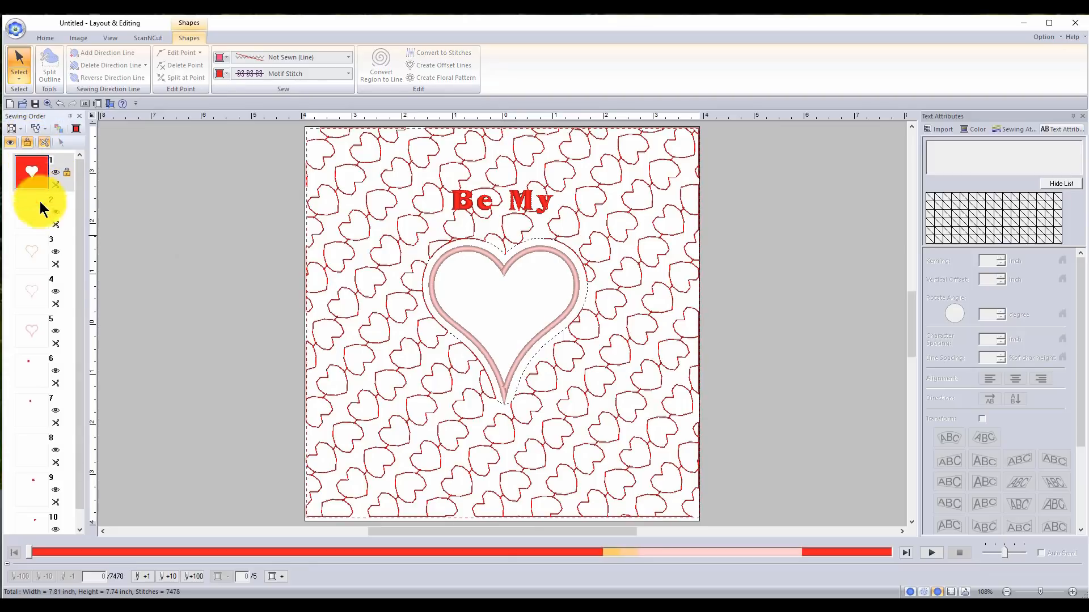
click(669, 242)
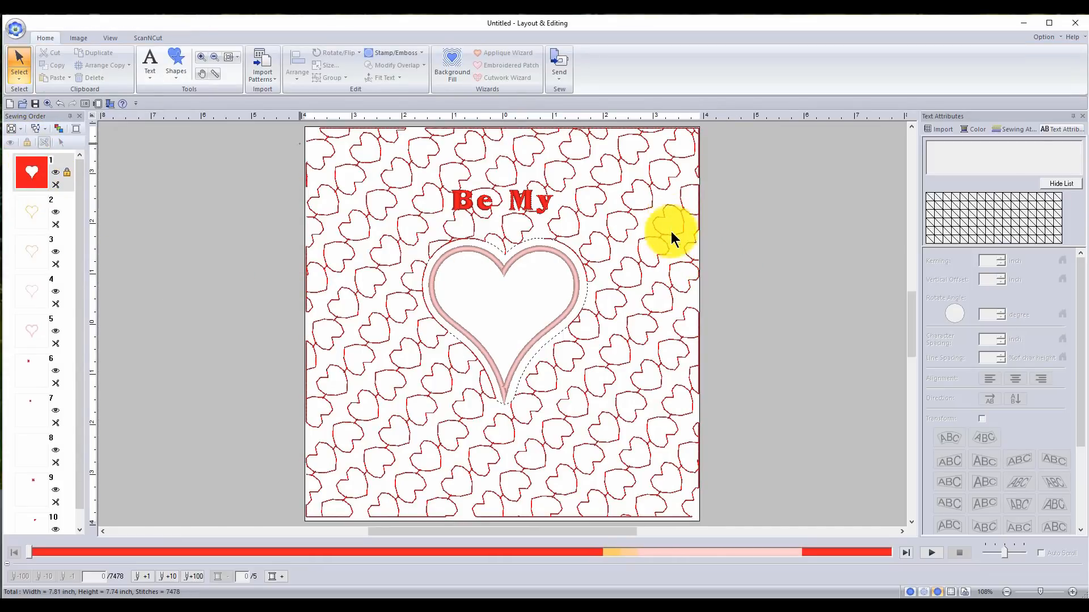
- Enlarge the "Be My" text to about 3.38 by 0.80 inch and move it over the upper left of the heart
click(526, 198)
drag(555, 189, 625, 161)
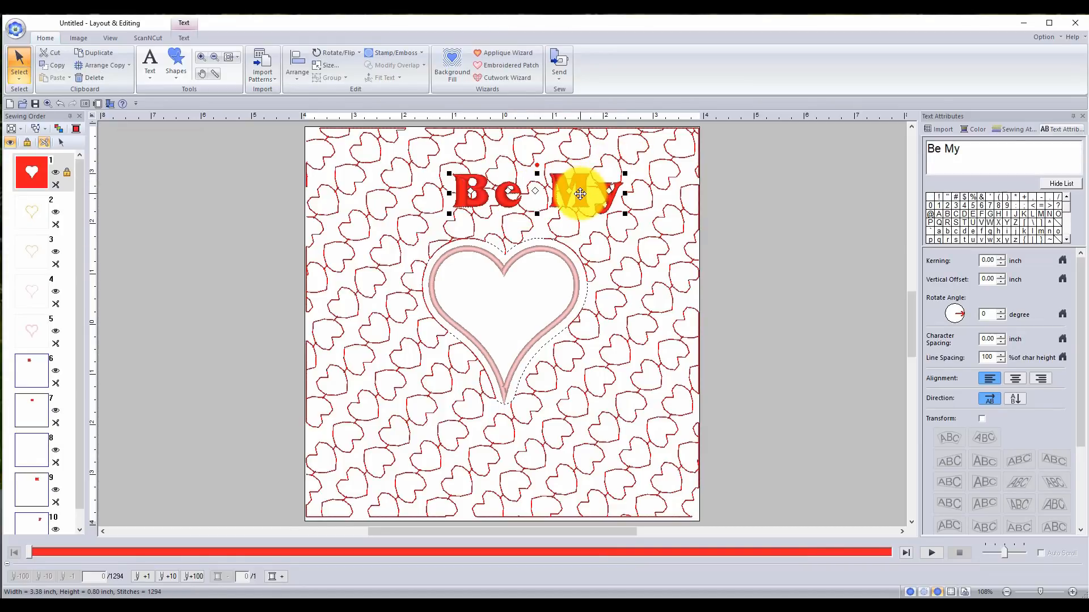
drag(581, 194, 493, 210)
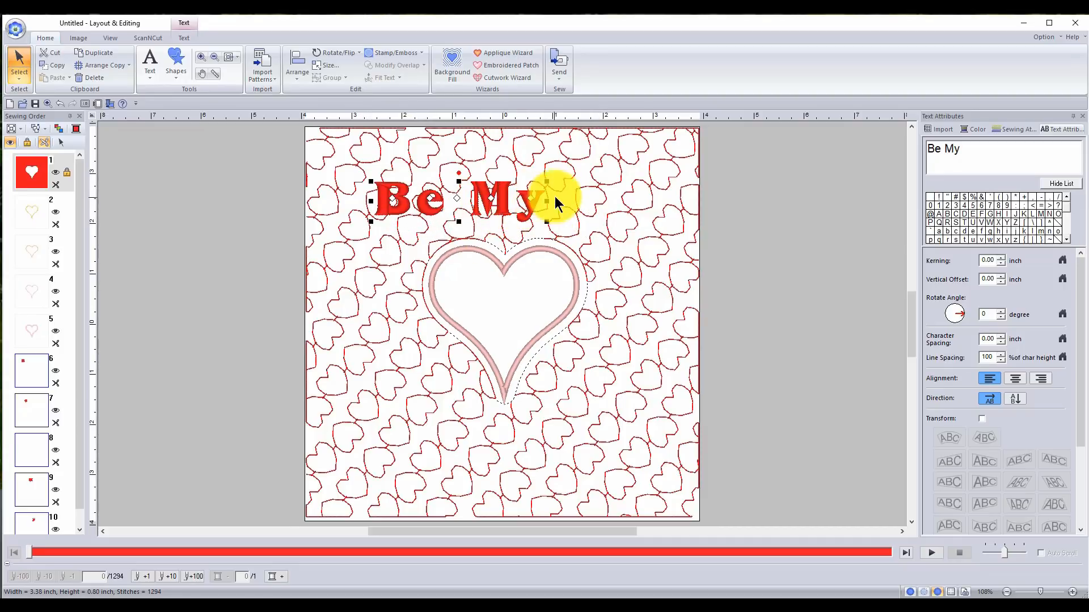
- Apply a wave-shaped transform to the whole "Be My" text and center it above the heart
click(533, 201)
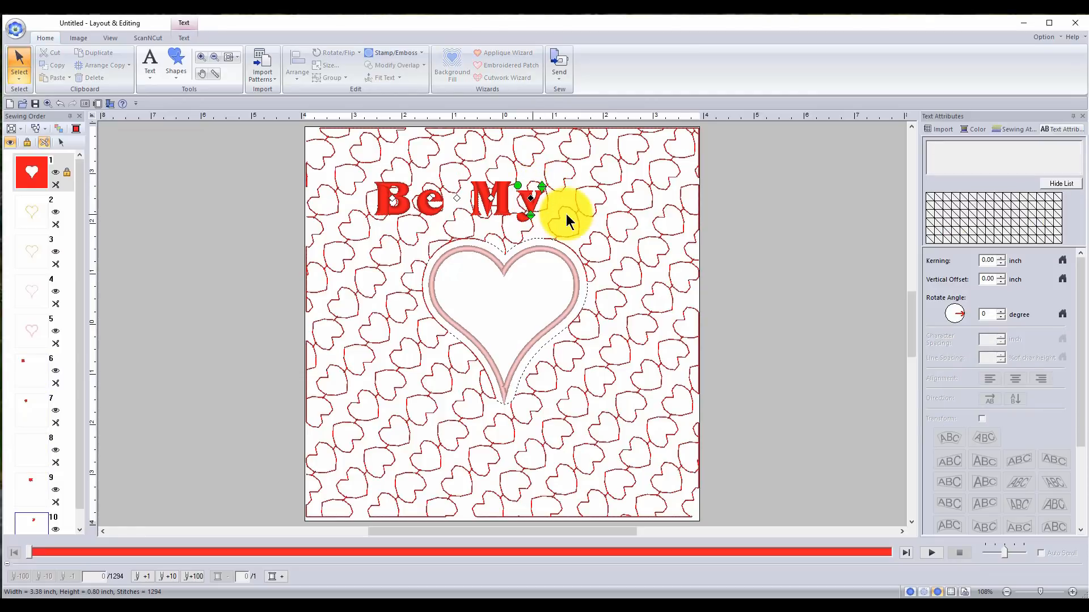
click(406, 209)
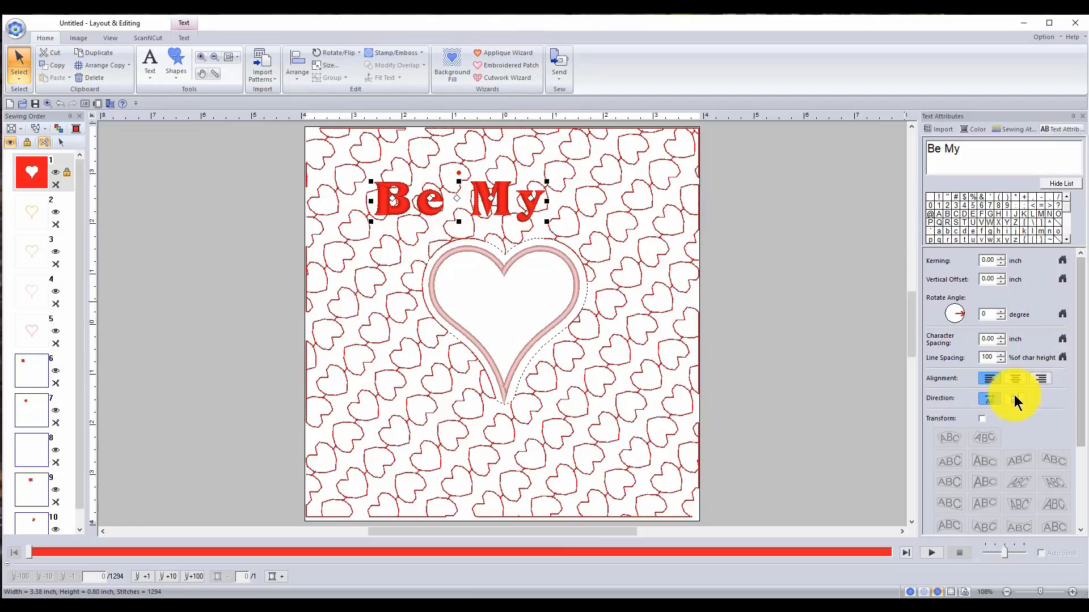
click(981, 420)
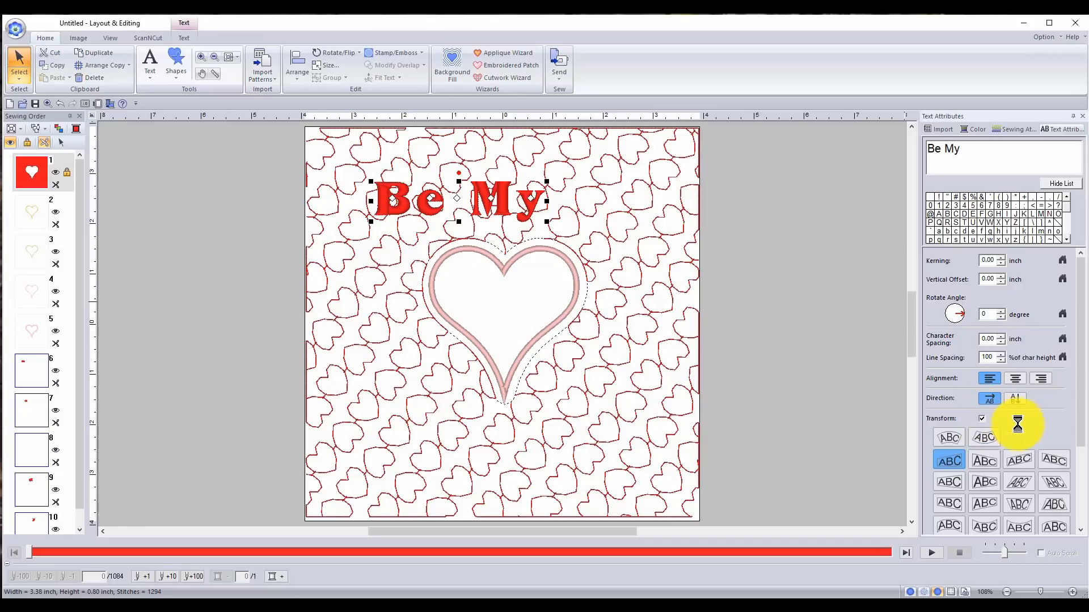
drag(1079, 347, 1070, 418)
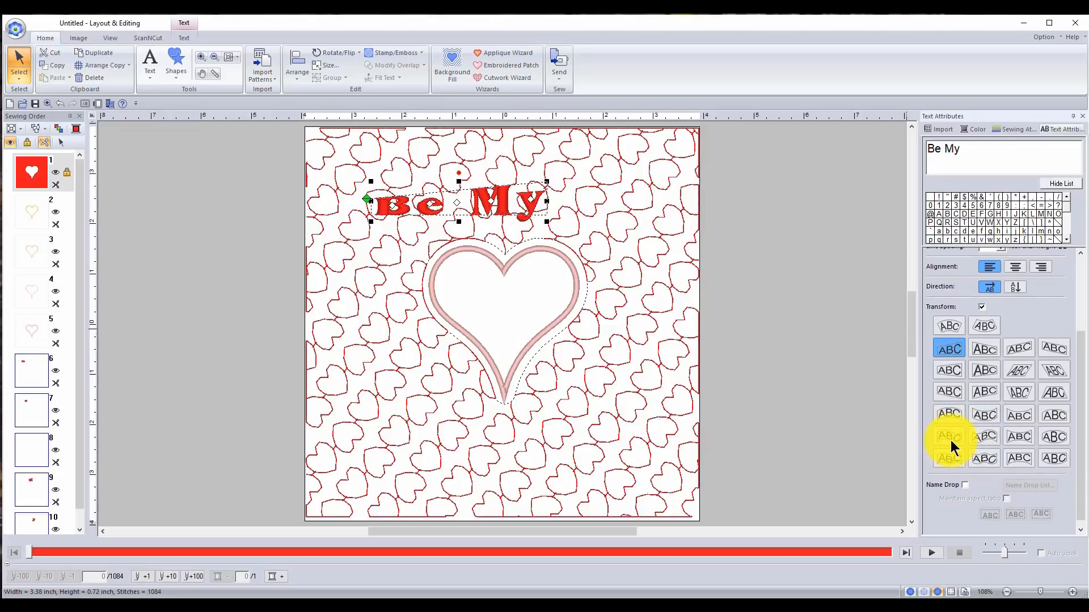
click(951, 440)
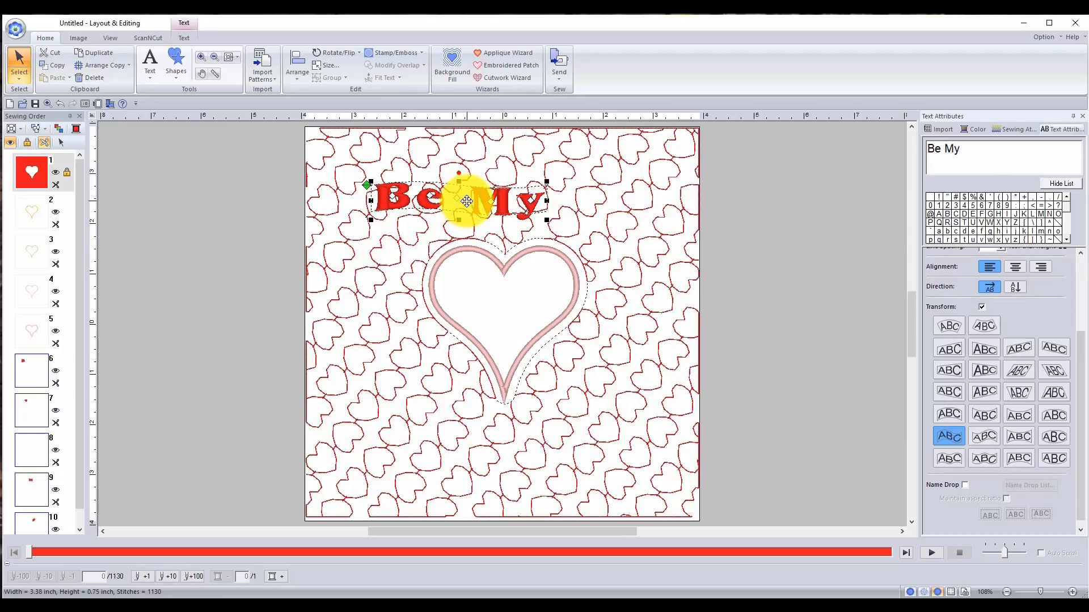
drag(480, 202, 504, 205)
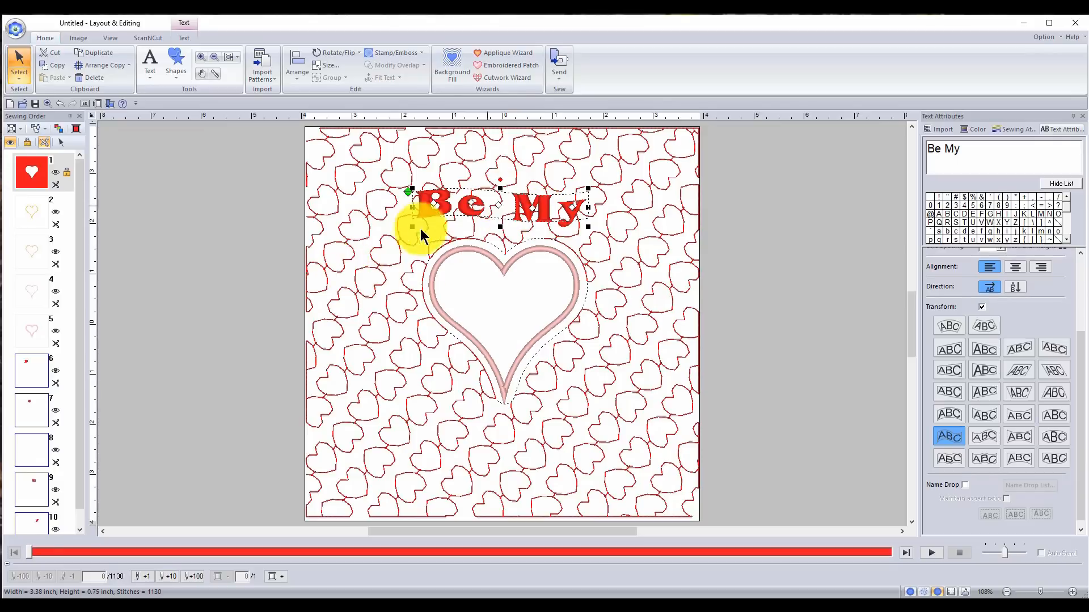
click(225, 254)
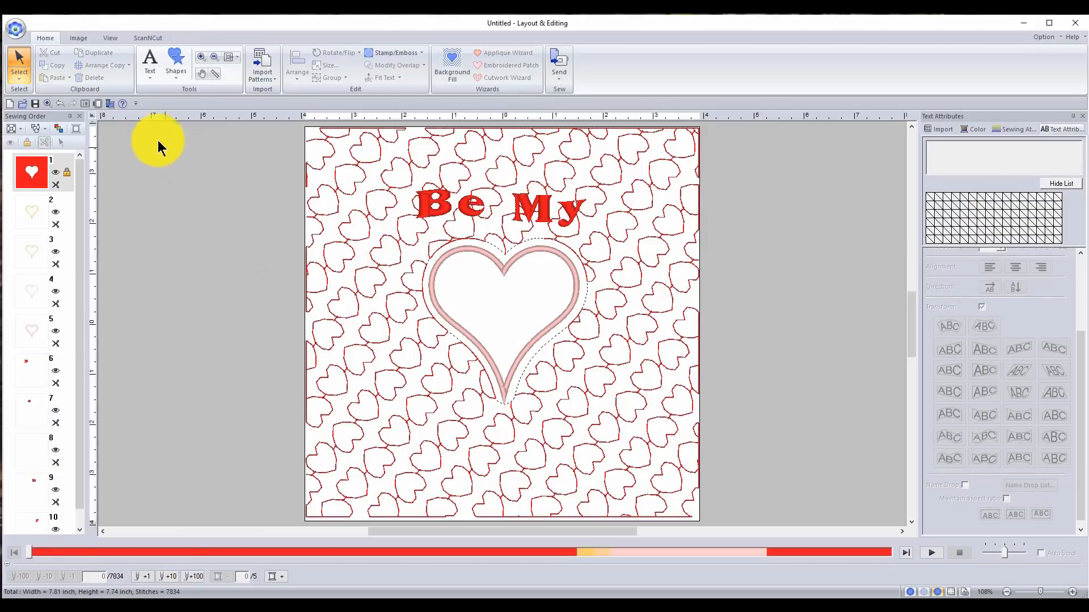
- Add the text "Valentine" below the heart with the same wave-shaped transform
click(158, 64)
click(160, 104)
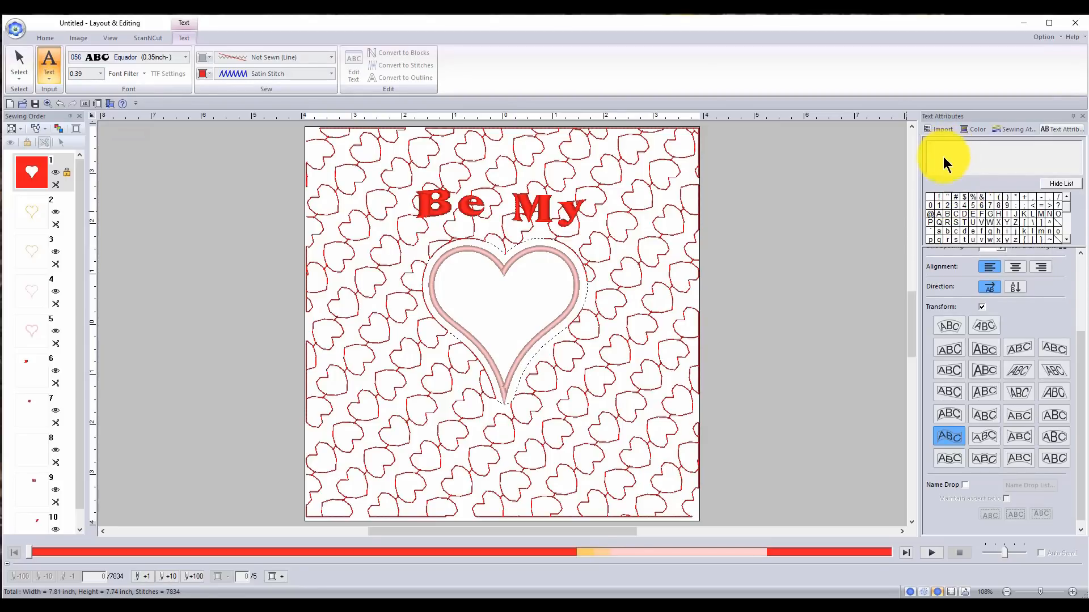
click(412, 474)
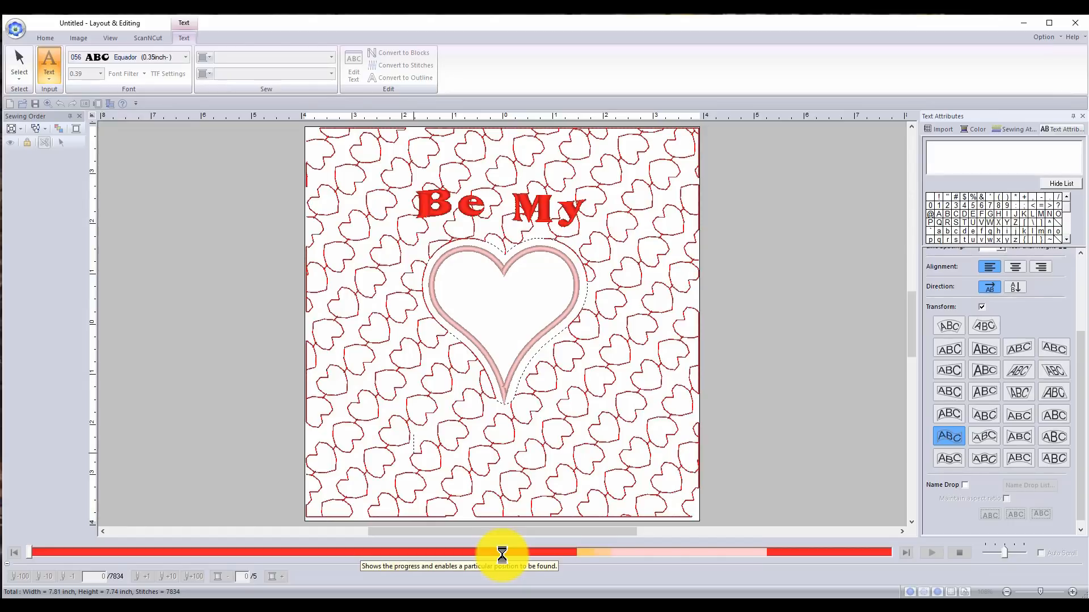
text(Valentine)
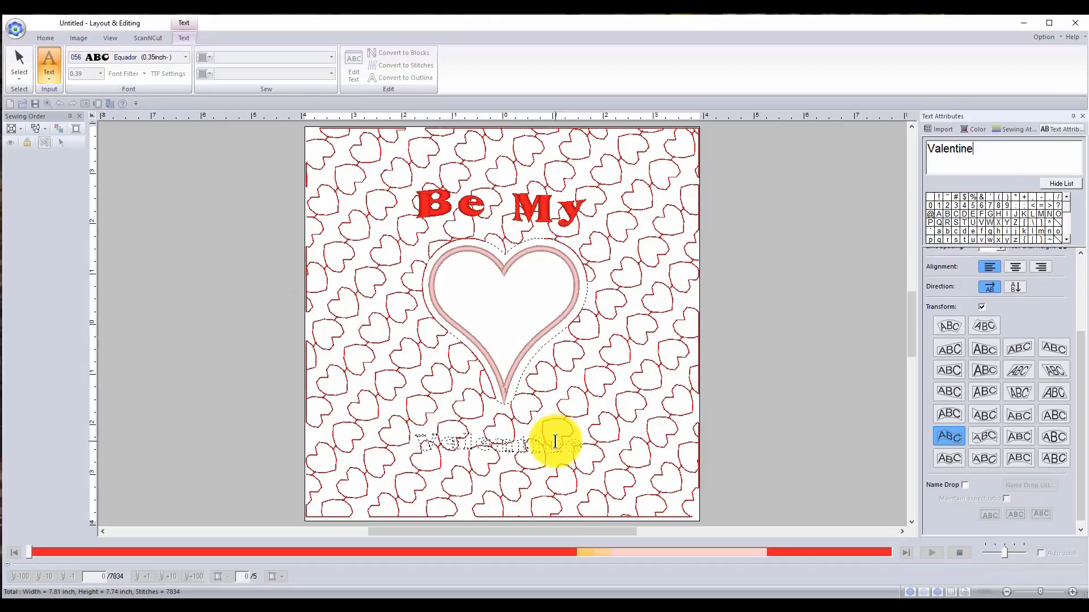
key(Return)
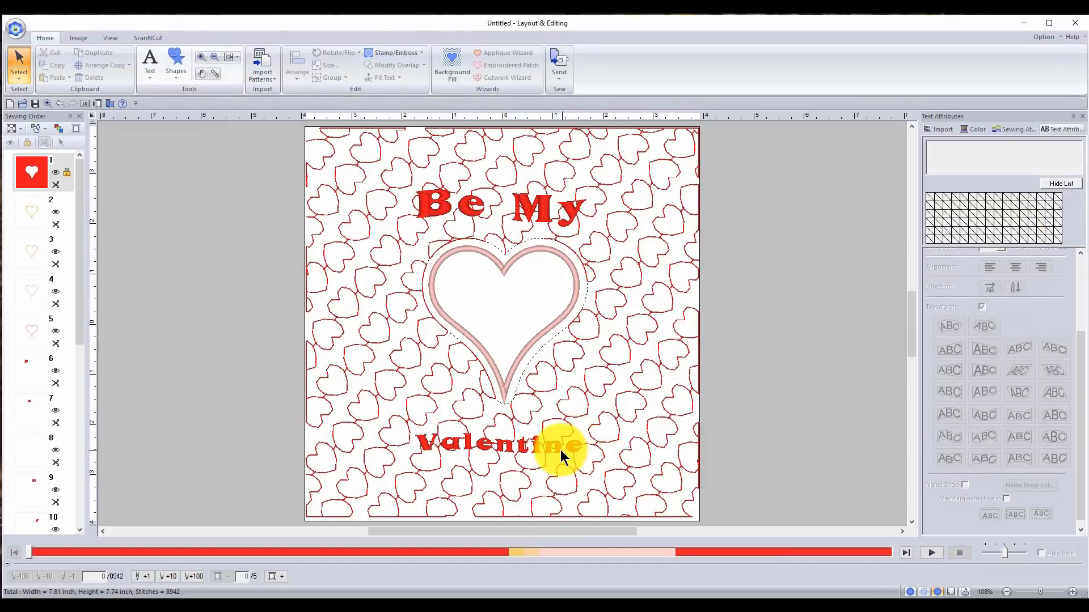
- Enlarge the "Valentine" text to about 5.38 by 0.64 inch and center it below the heart
click(550, 445)
drag(582, 434, 685, 351)
drag(513, 438, 523, 442)
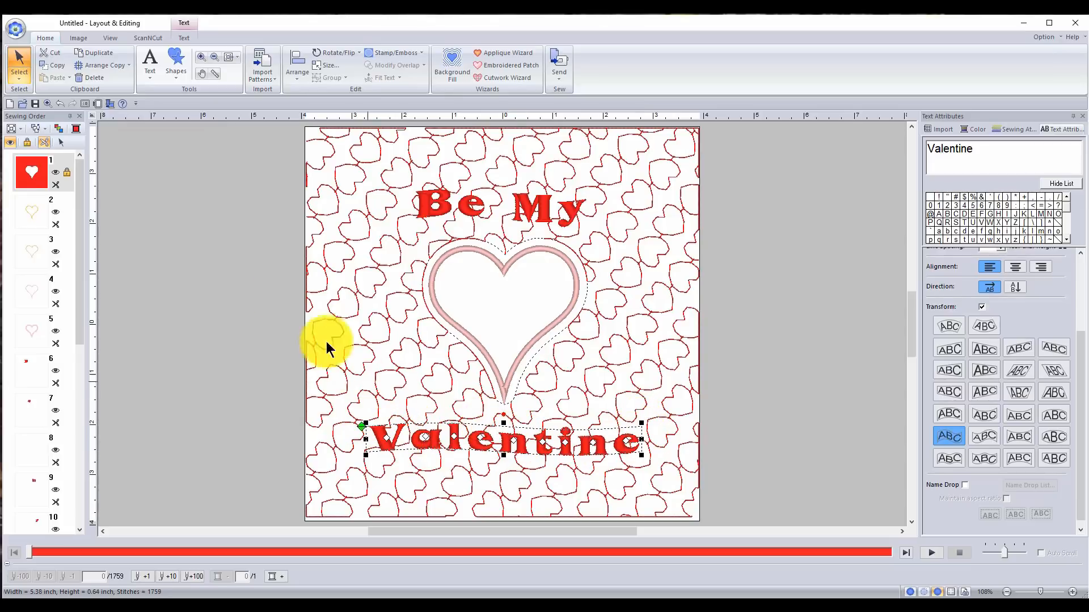
- Examine the editing handles of a single letter in "Valentine" and in "Be My", and deselect the text
click(19, 73)
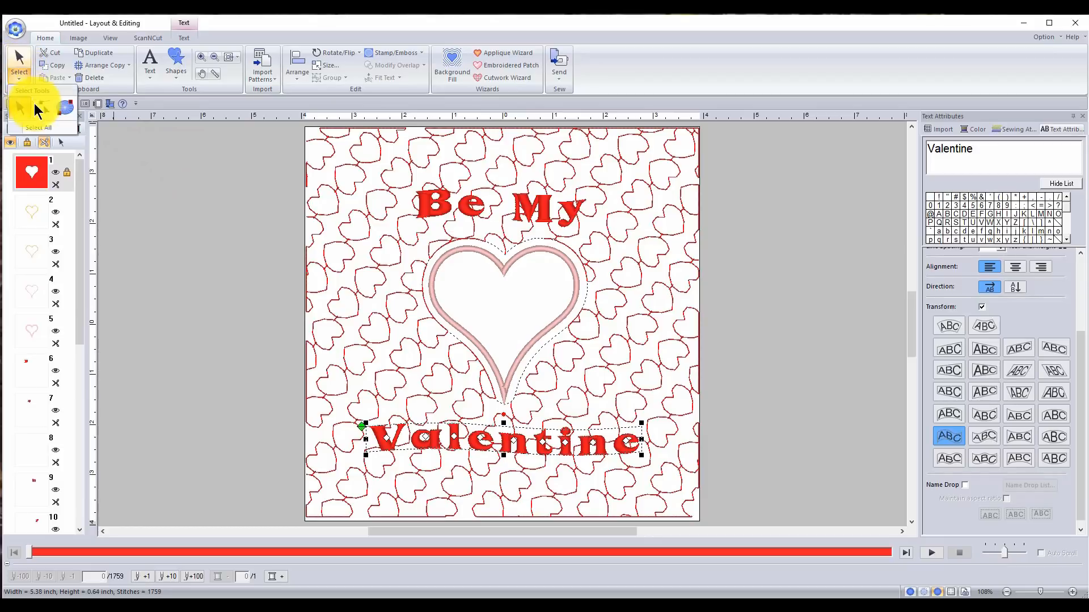
click(40, 107)
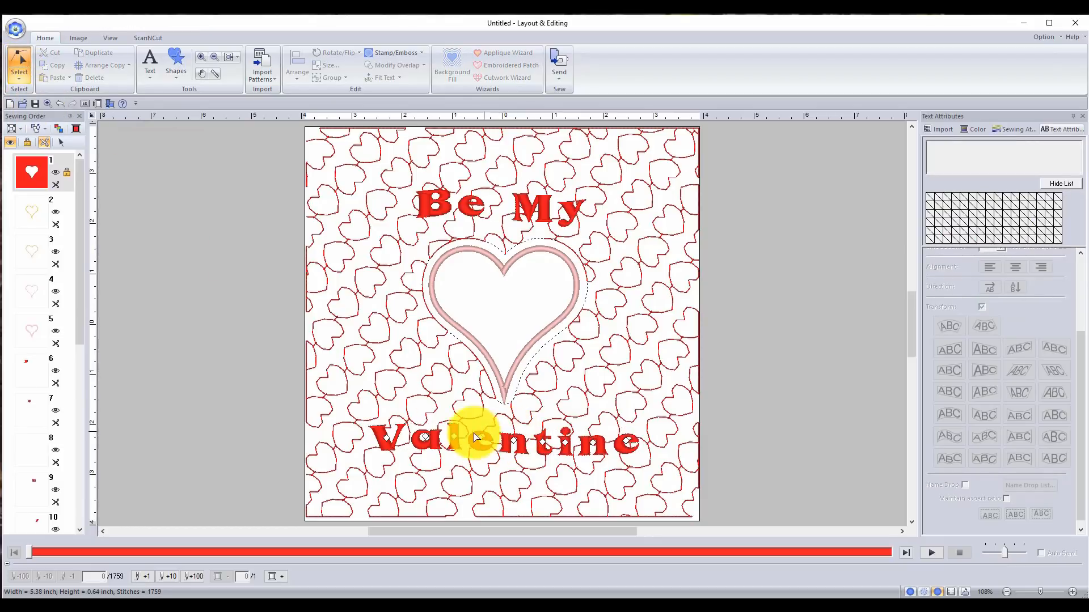
click(486, 440)
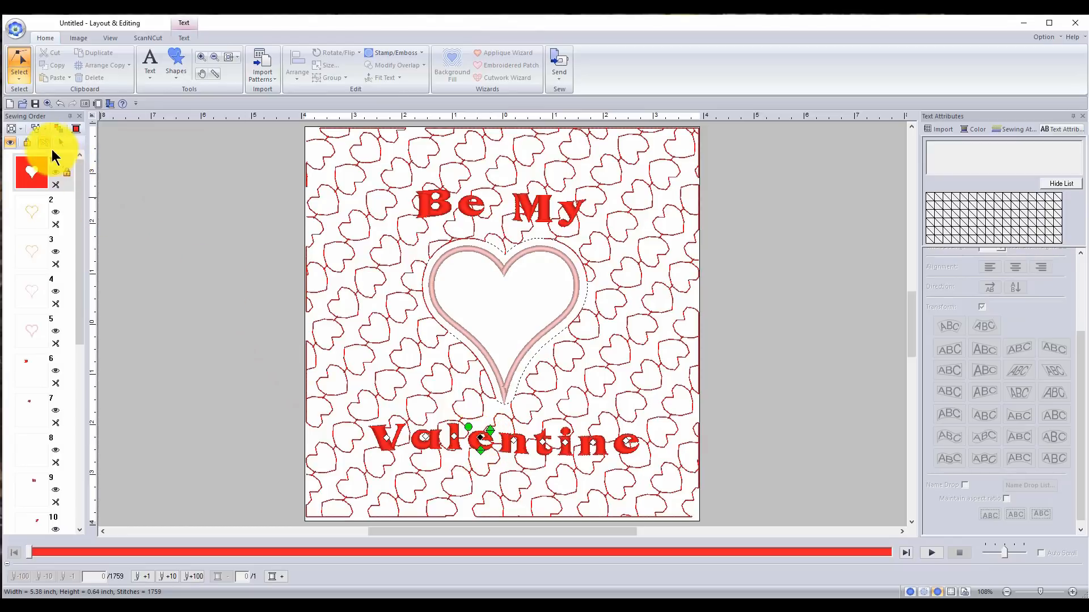
click(24, 78)
click(19, 108)
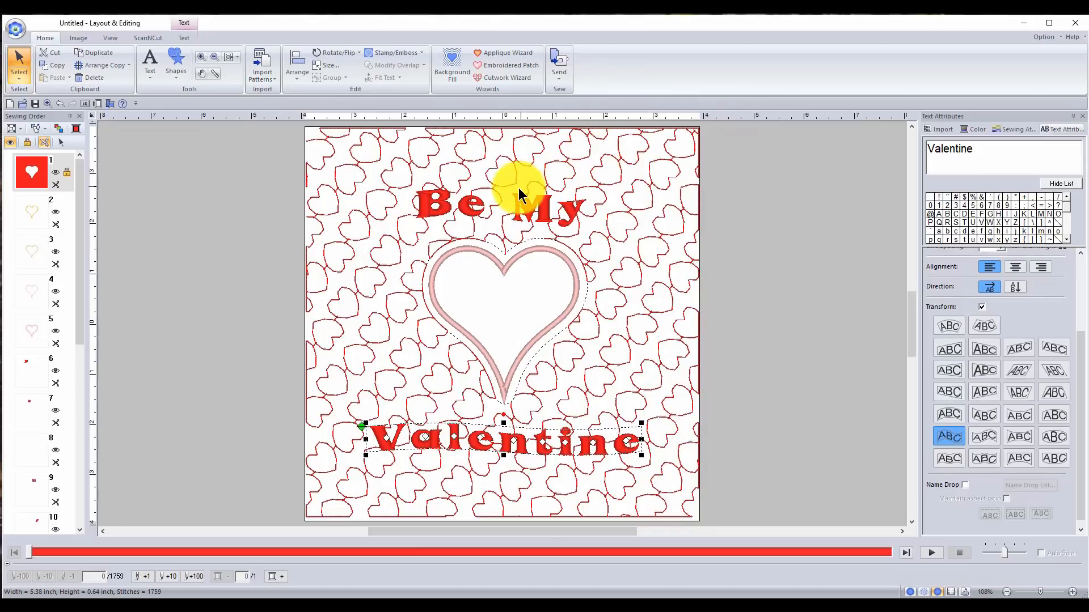
click(533, 213)
click(535, 214)
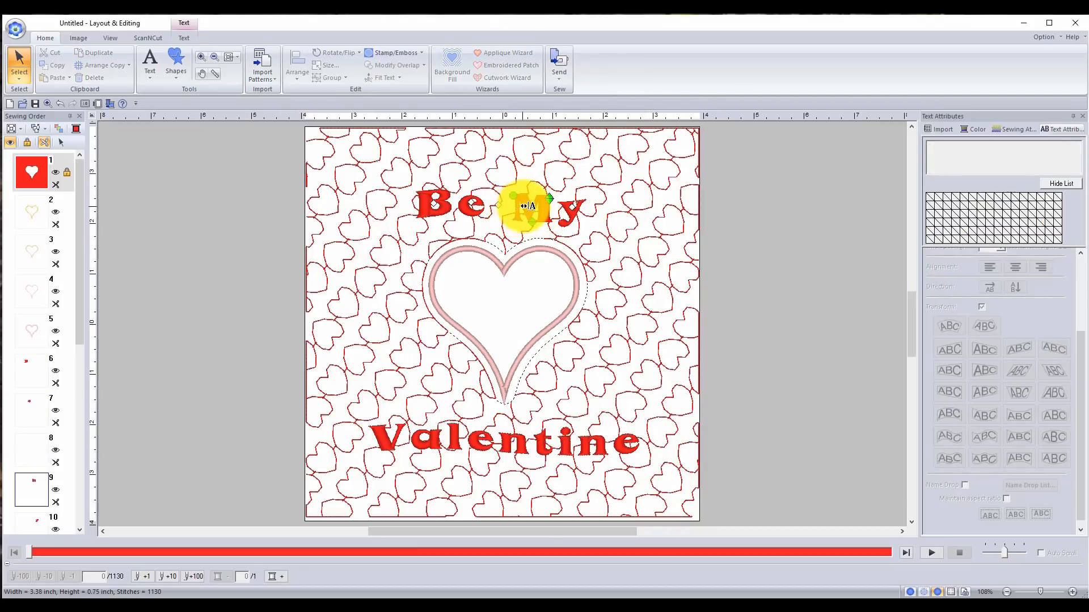
click(590, 221)
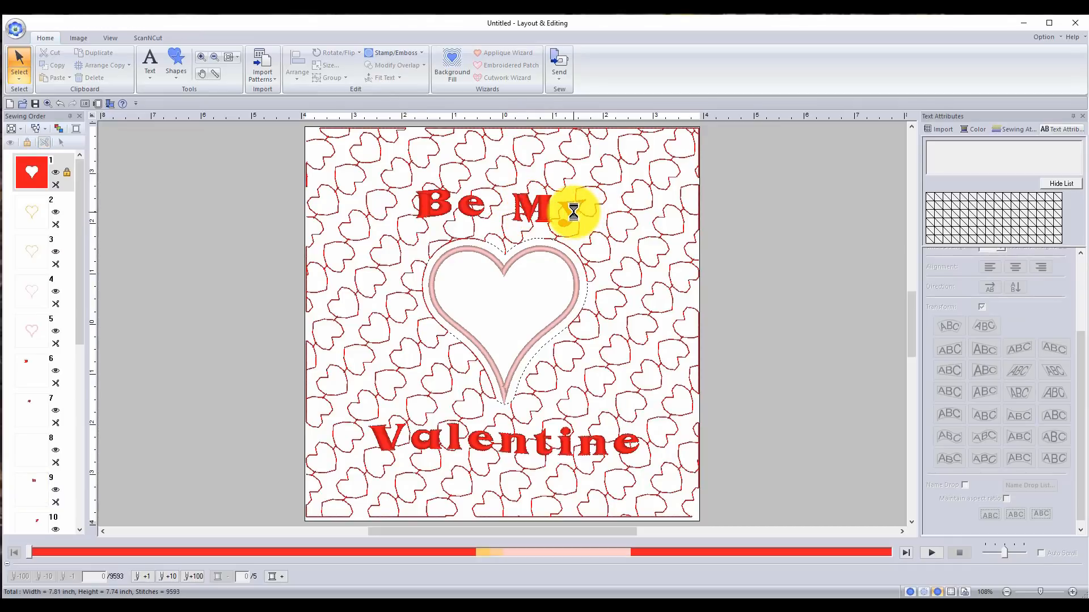